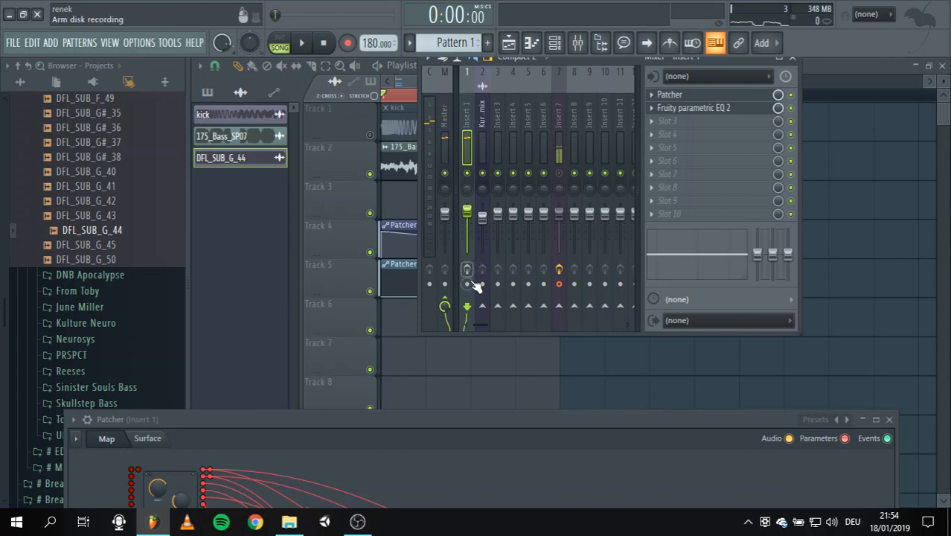
Step: Bring the playlist forward and play back the arrangement with the kick and 175_Bass_SP07 clips
click(380, 146)
key(space)
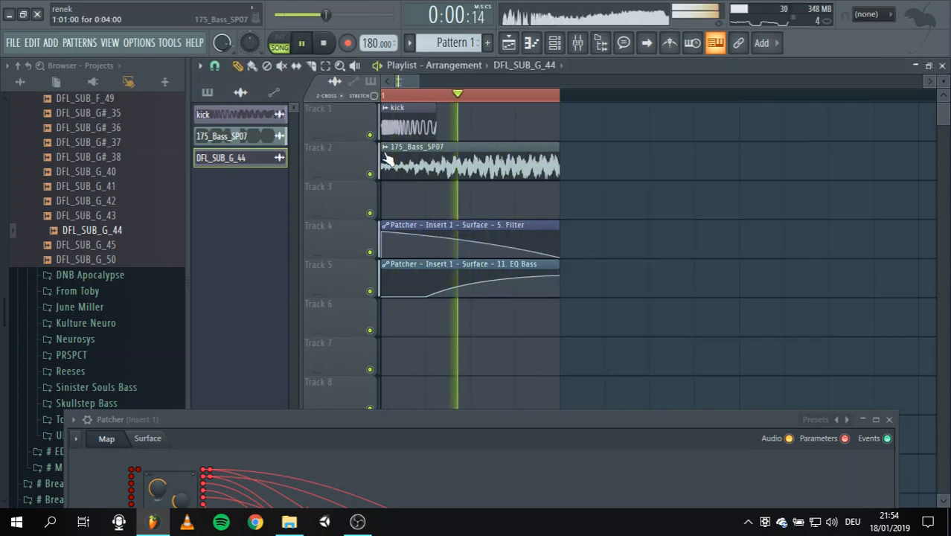
key(space)
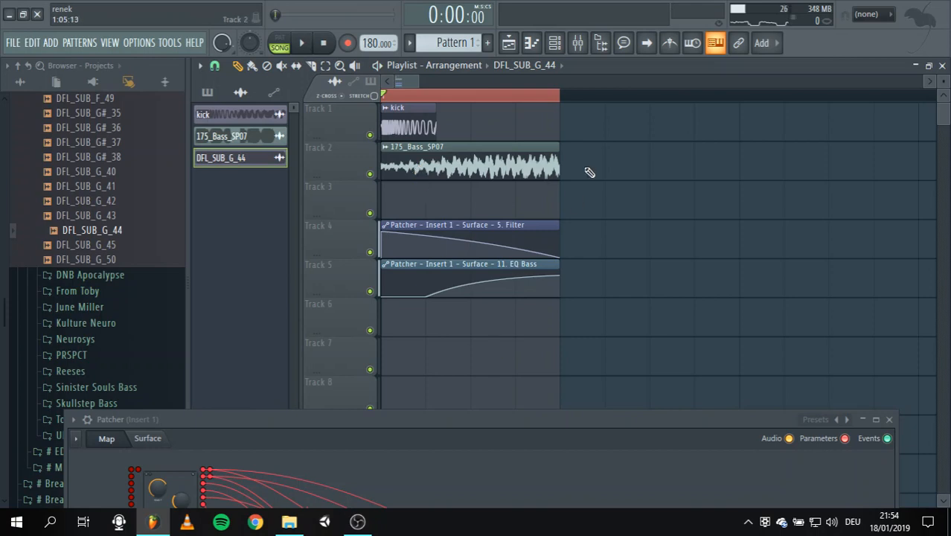
click(528, 147)
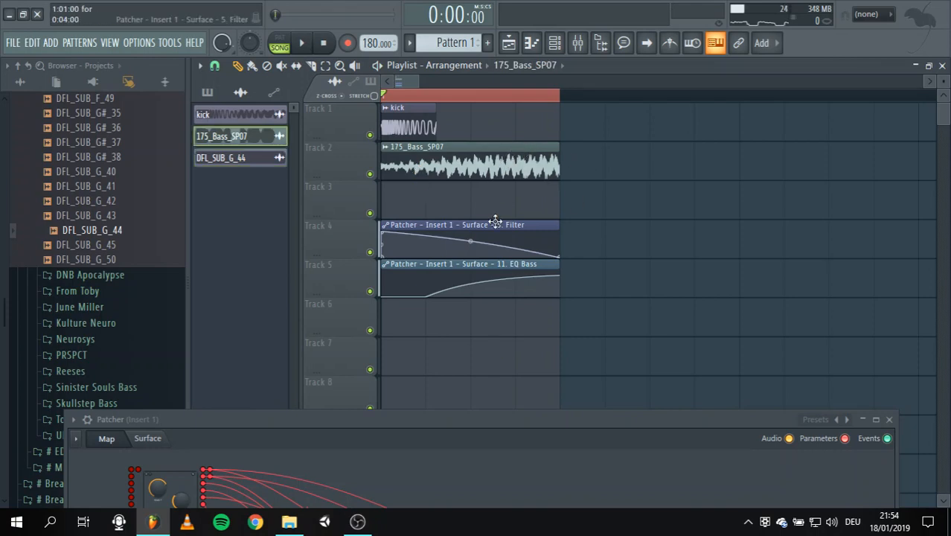
Step: Add a new empty arrangement named Arrangement_3 to the playlist
click(471, 67)
click(473, 187)
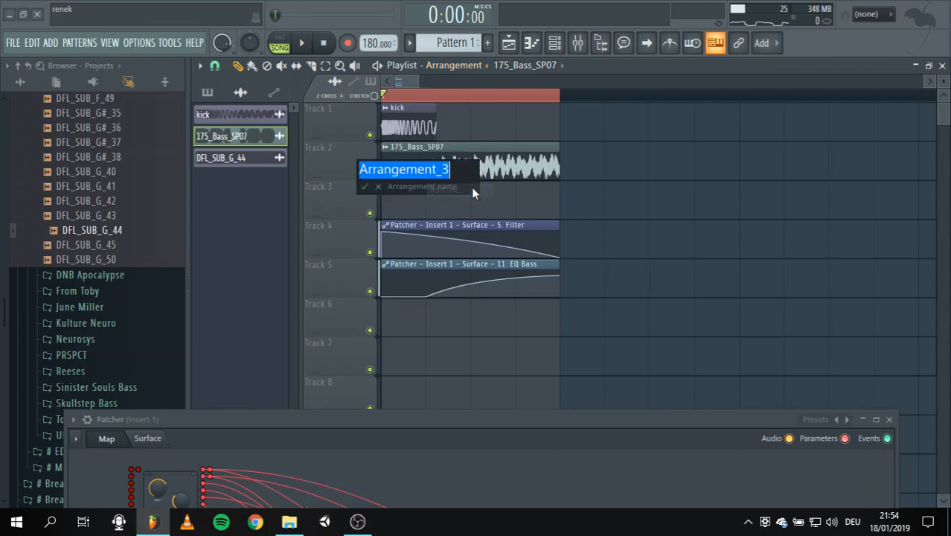
click(364, 187)
Step: Place the kick sample at the start of Track 1 and shorten the clip to about one step
scroll(390, 102, up, 6)
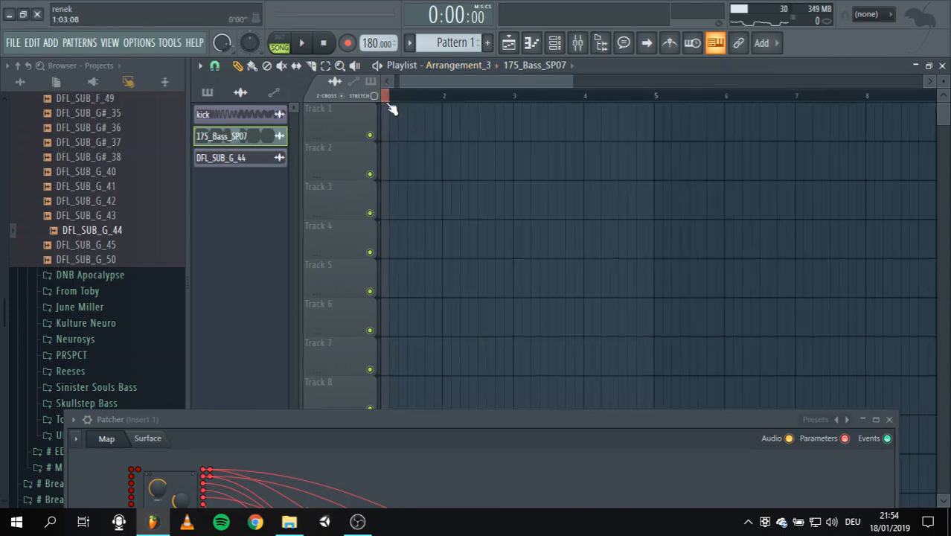
drag(405, 88, 345, 93)
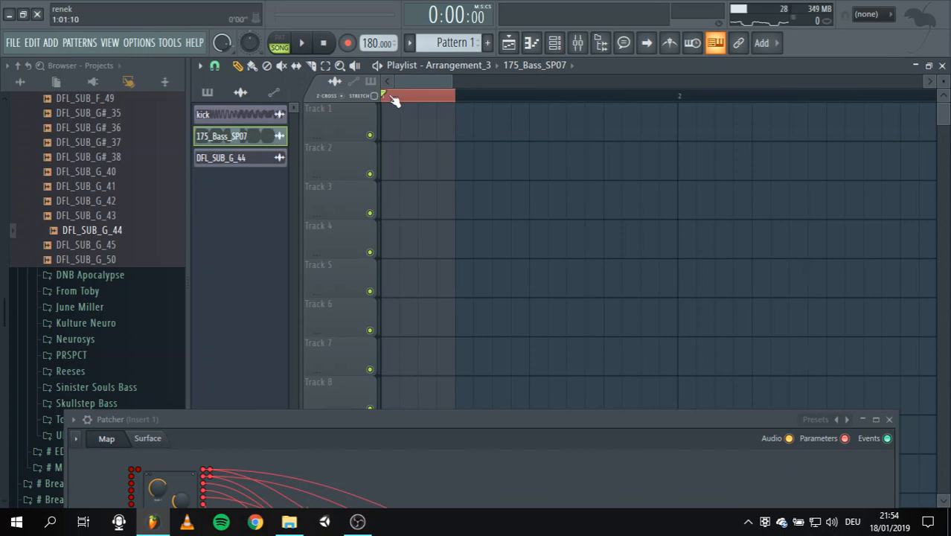
scroll(395, 87, up, 3)
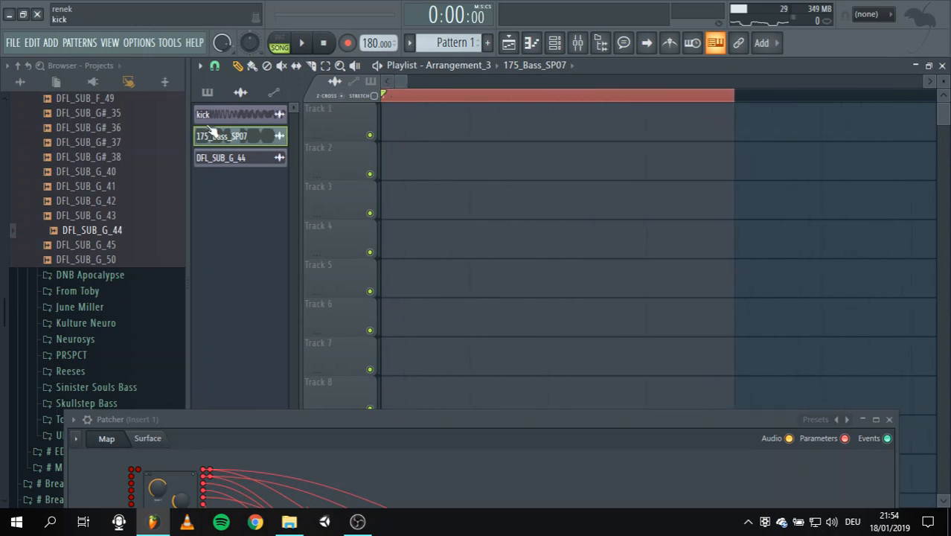
drag(224, 114, 402, 132)
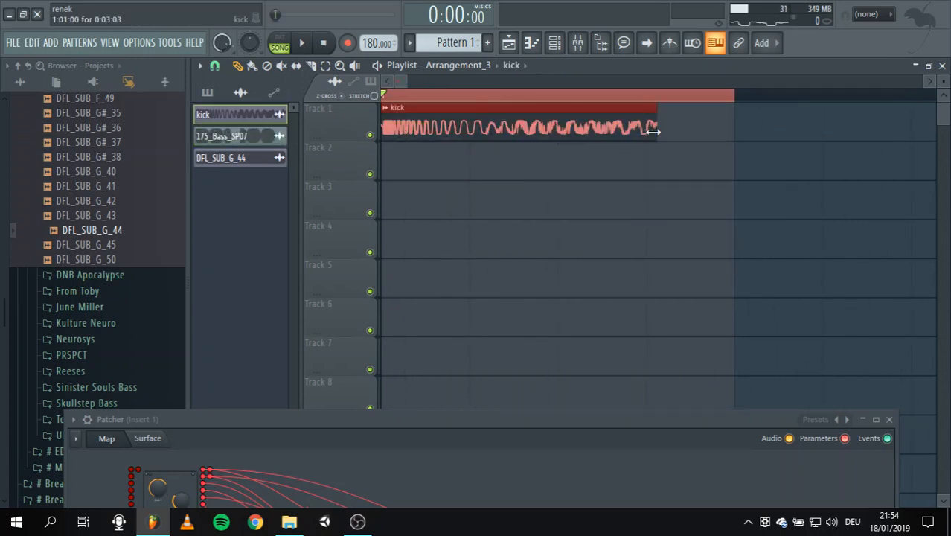
drag(653, 131, 468, 149)
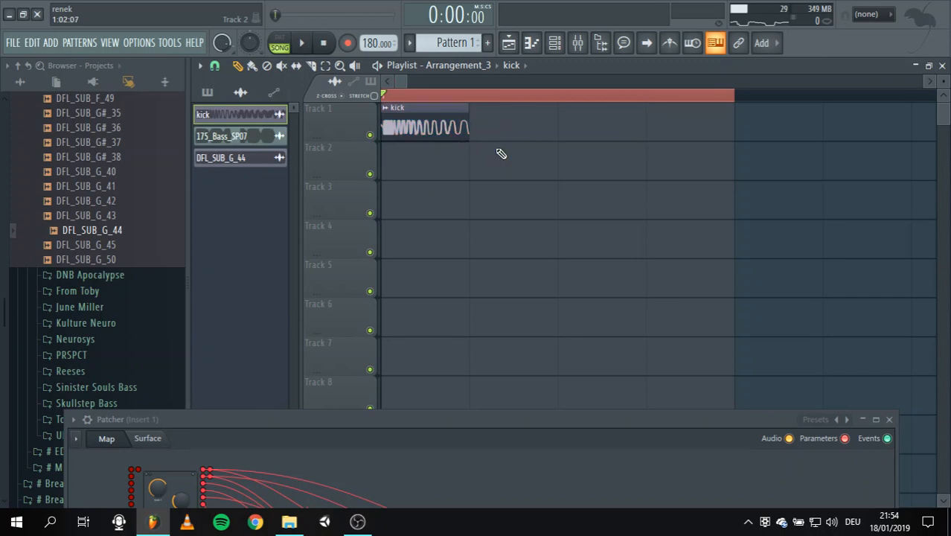
scroll(396, 101, up, 2)
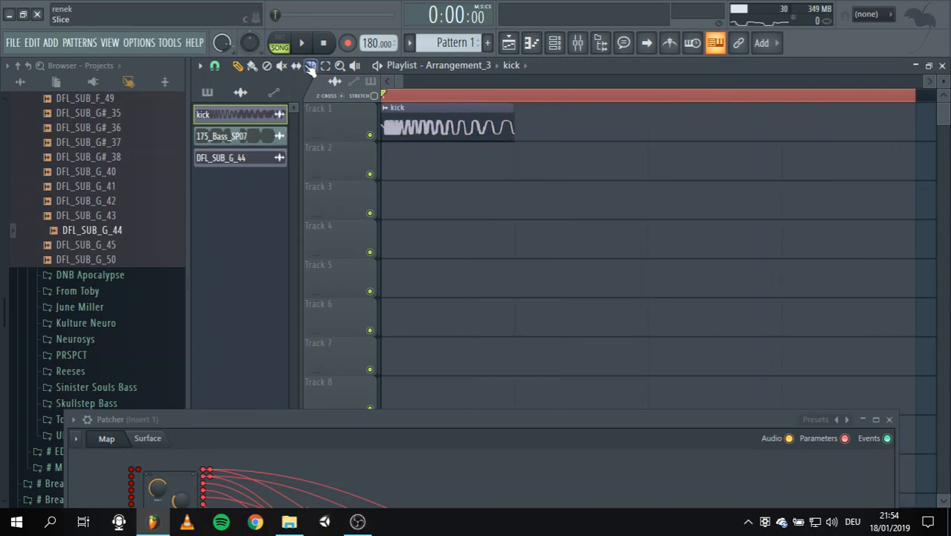
Step: Play back the shortened kick clip on its own
key(space)
key(space)
scroll(304, 70, down, 2)
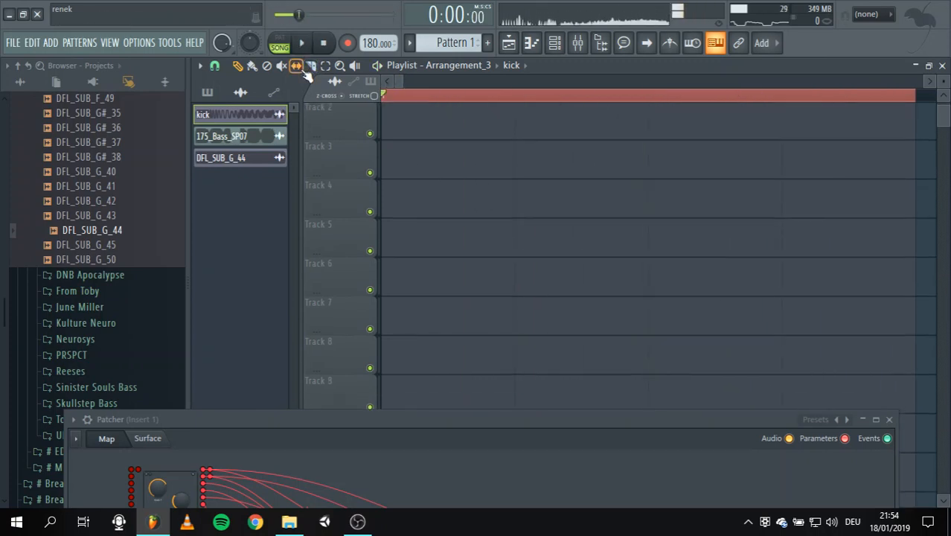
scroll(661, 282, up, 2)
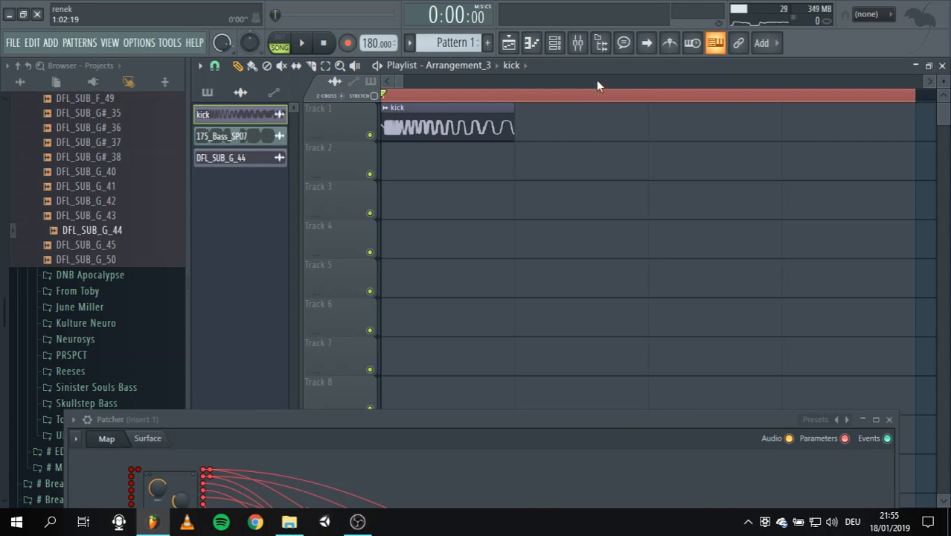
Step: Preview the DFL_SUB_G_44 sample in the browser and place it at the start of Track 2
scroll(141, 246, up, 3)
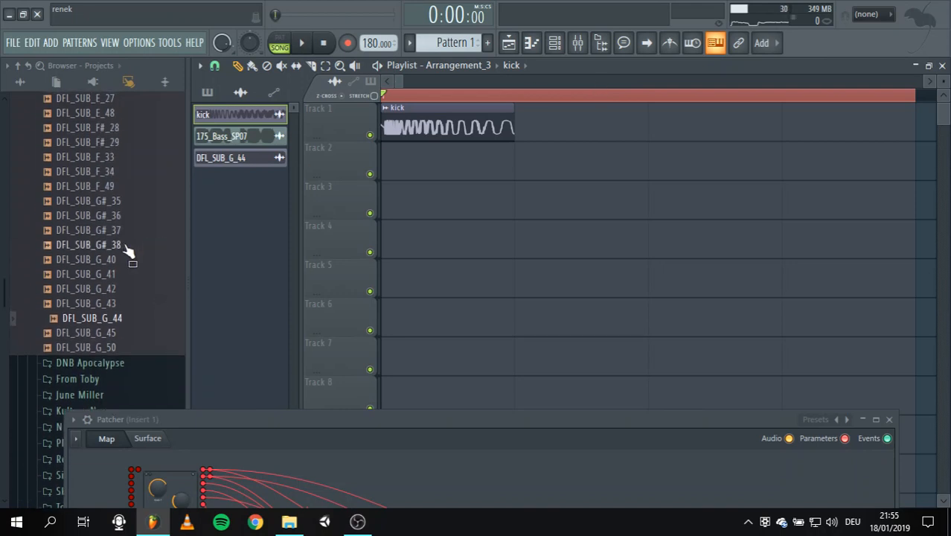
click(110, 319)
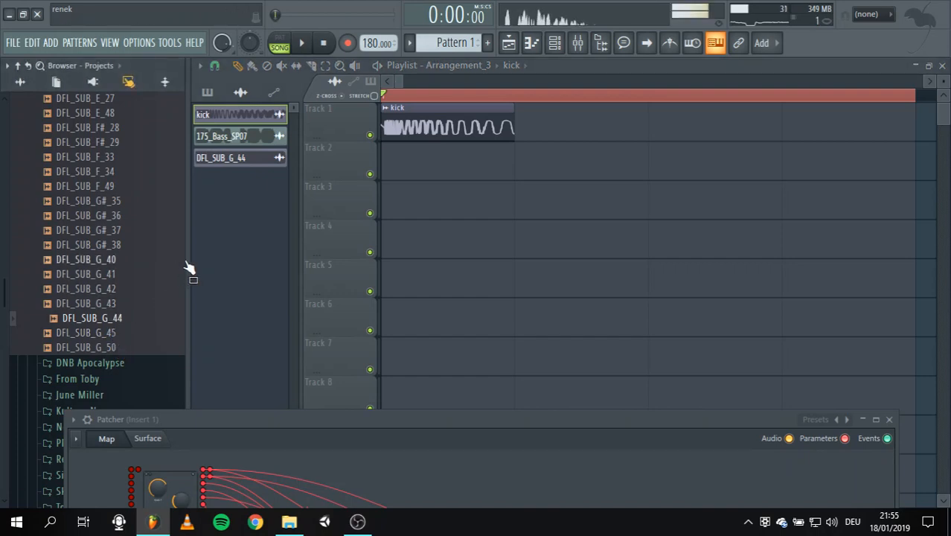
click(112, 320)
drag(275, 158, 446, 160)
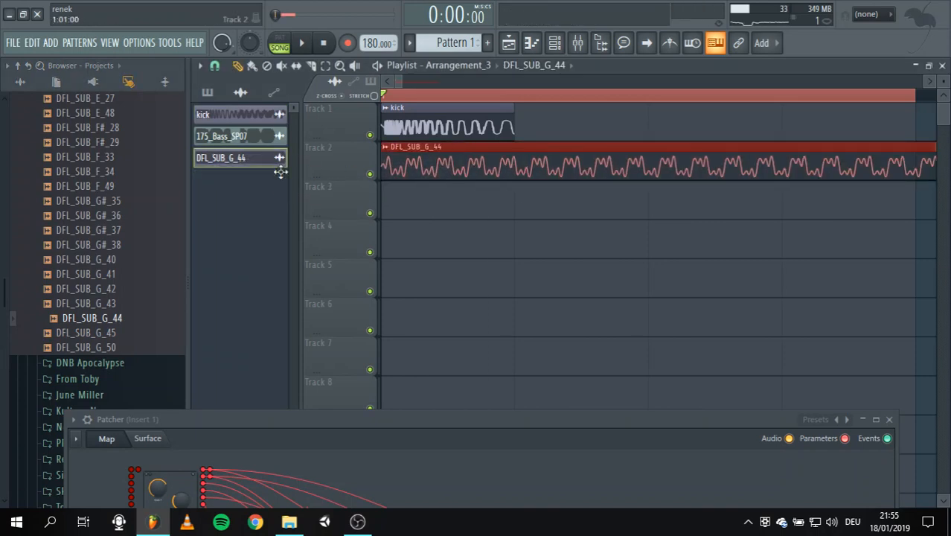
Step: Slice the DFL_SUB_G_44 clip at the end of the four-step time selection, remove the remainder, and play the loop
click(912, 148)
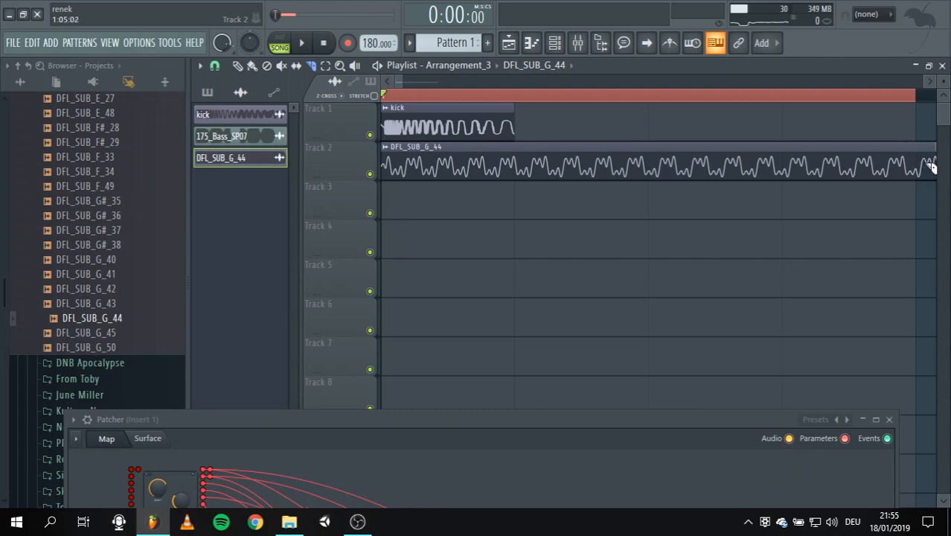
click(920, 165)
click(237, 67)
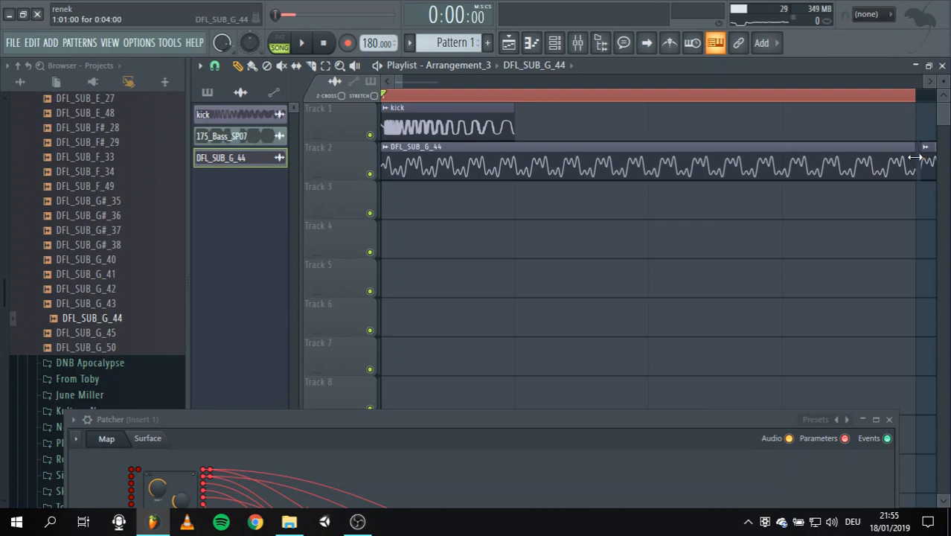
scroll(744, 126, down, 4)
key(space)
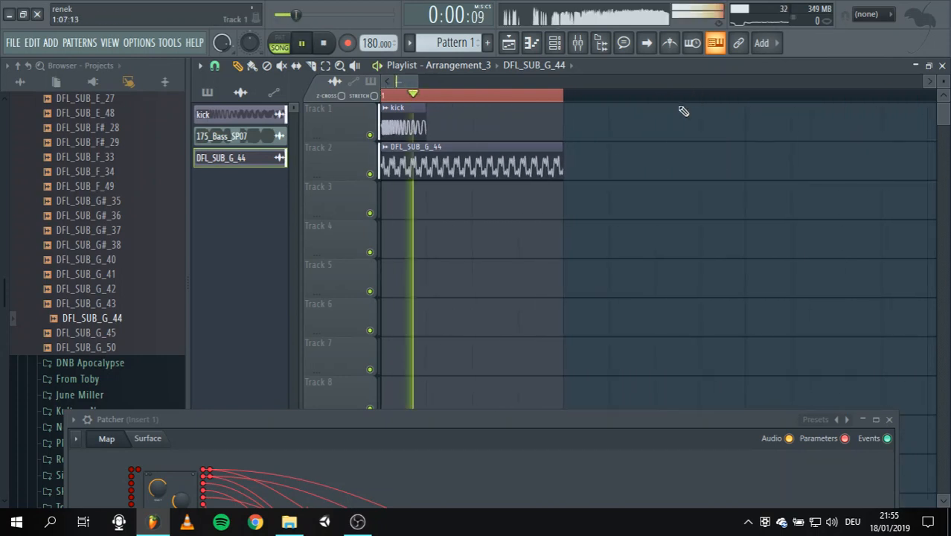
key(space)
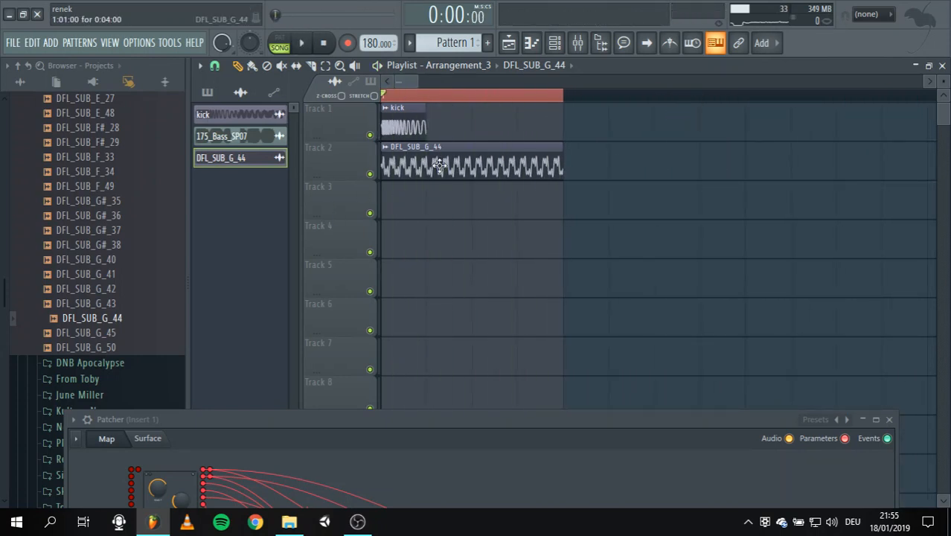
Step: Open the channel settings of the DFL_SUB_G_44 clip, move the windows clear of the tracks, and preview the sample
double_click(439, 165)
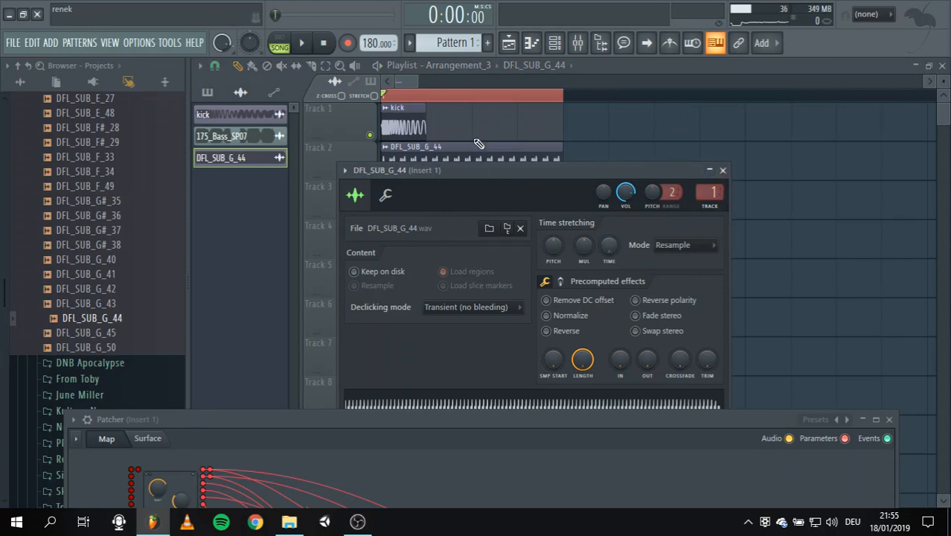
drag(425, 429, 400, 477)
drag(516, 176, 476, 230)
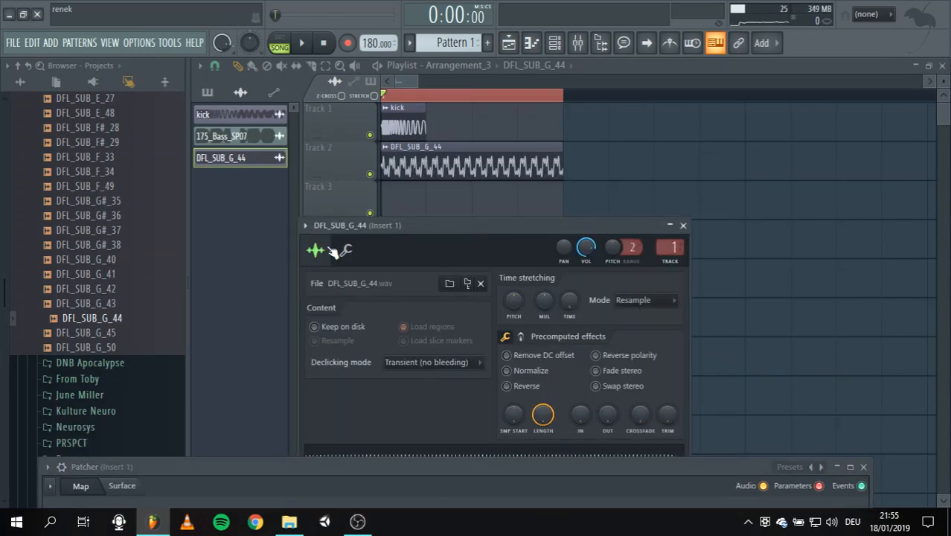
click(110, 319)
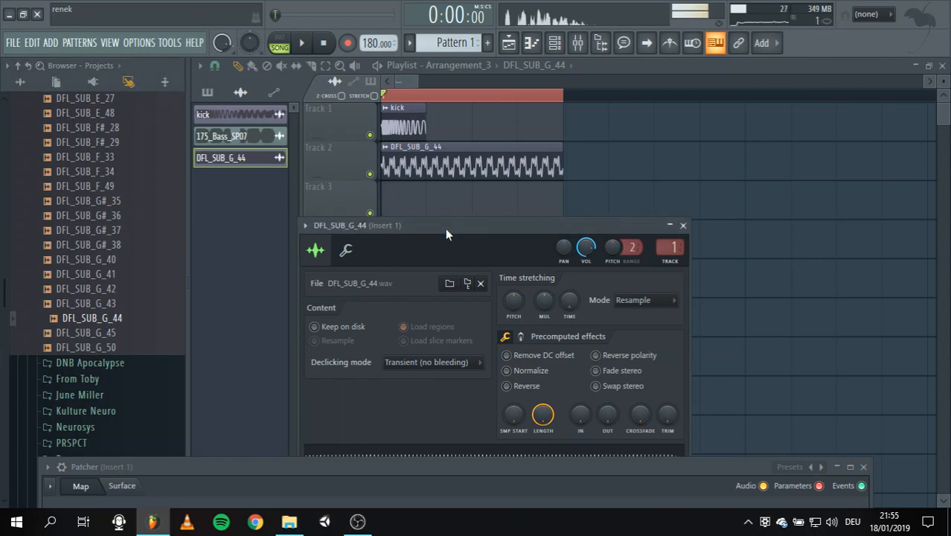
Step: Play the loop, mute the kick on Track 1, and move the Patcher window out of the way
key(space)
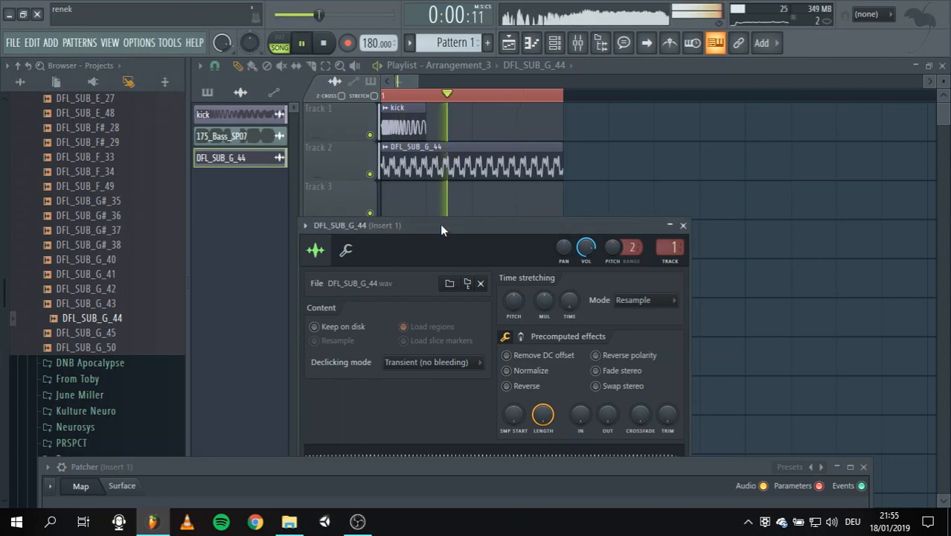
click(369, 135)
key(space)
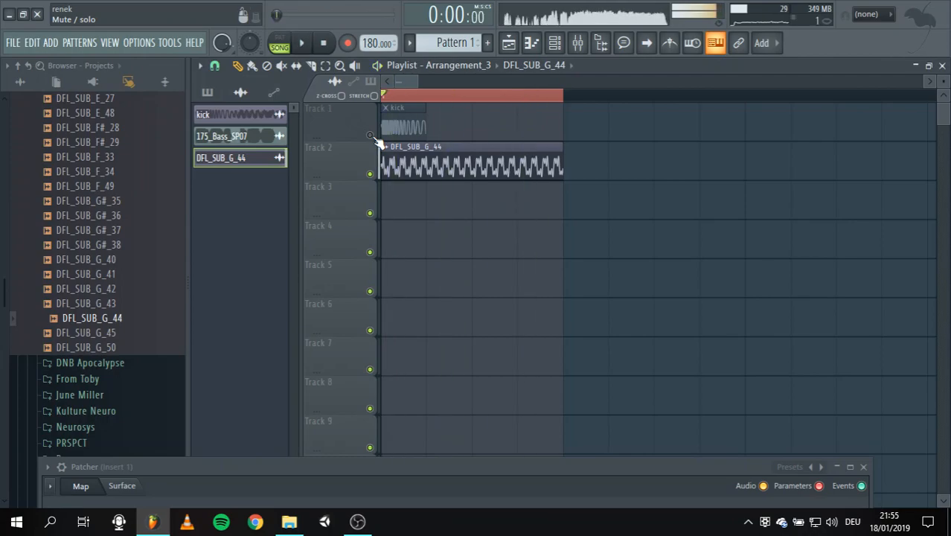
drag(367, 468, 417, 496)
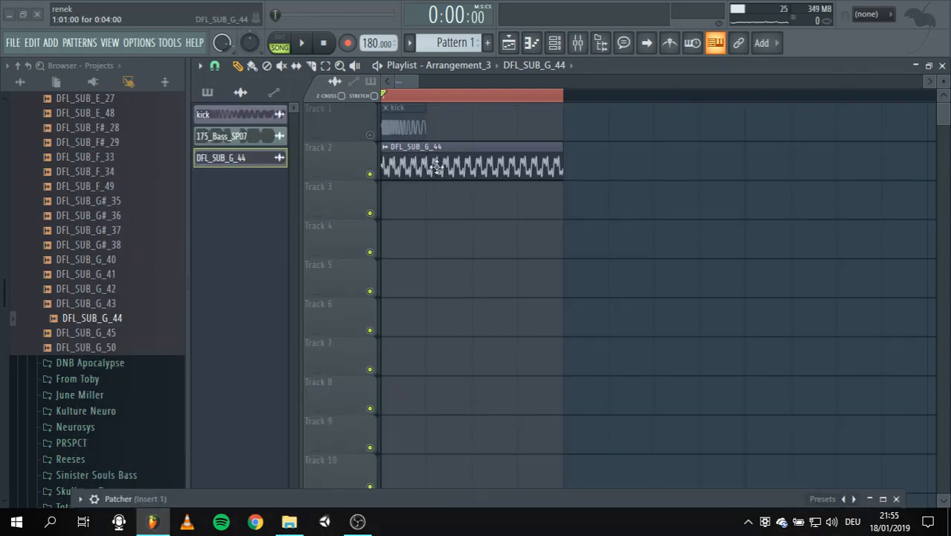
Step: Turn up the stereo delay in the precomputed effects of DFL_SUB_G_44, listen to the result, and close the sample's settings
double_click(437, 166)
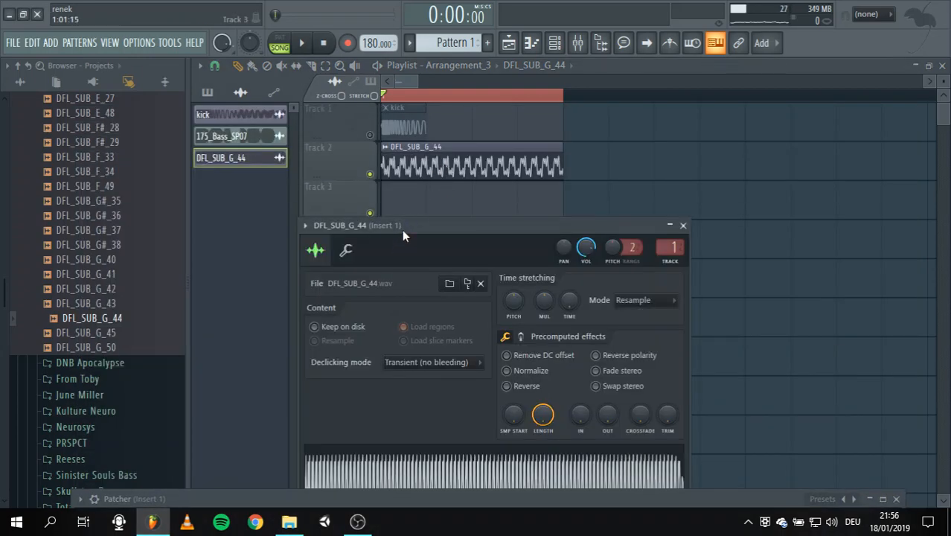
drag(402, 236, 380, 126)
click(323, 140)
click(294, 139)
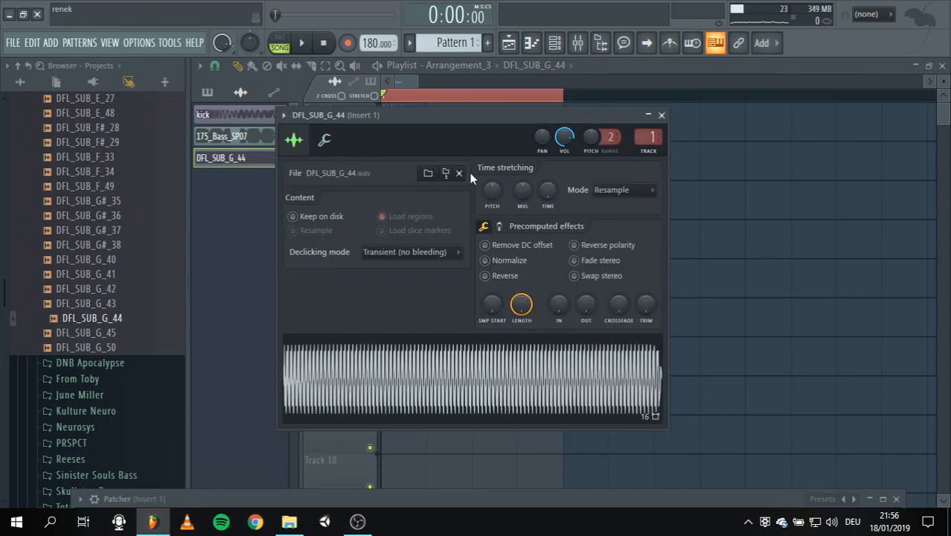
click(500, 225)
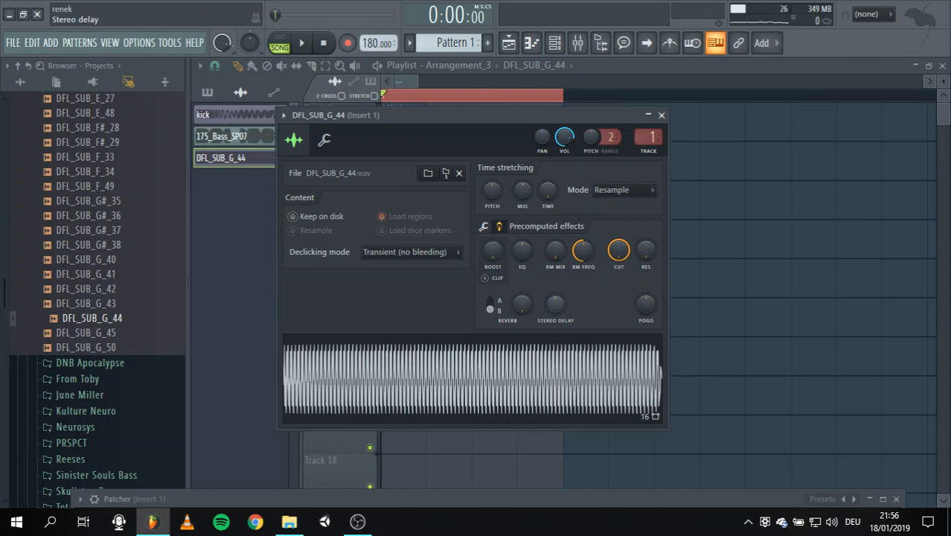
drag(572, 311, 572, 286)
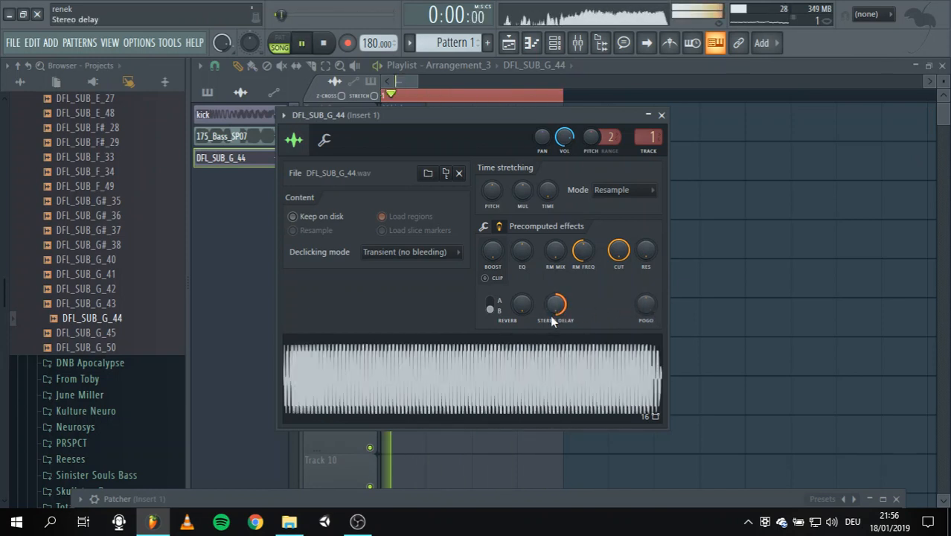
key(space)
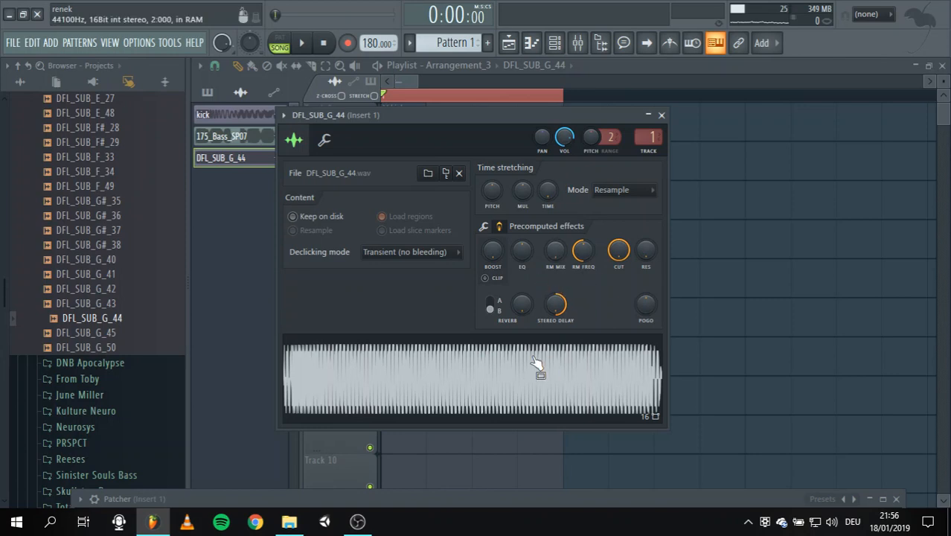
click(662, 115)
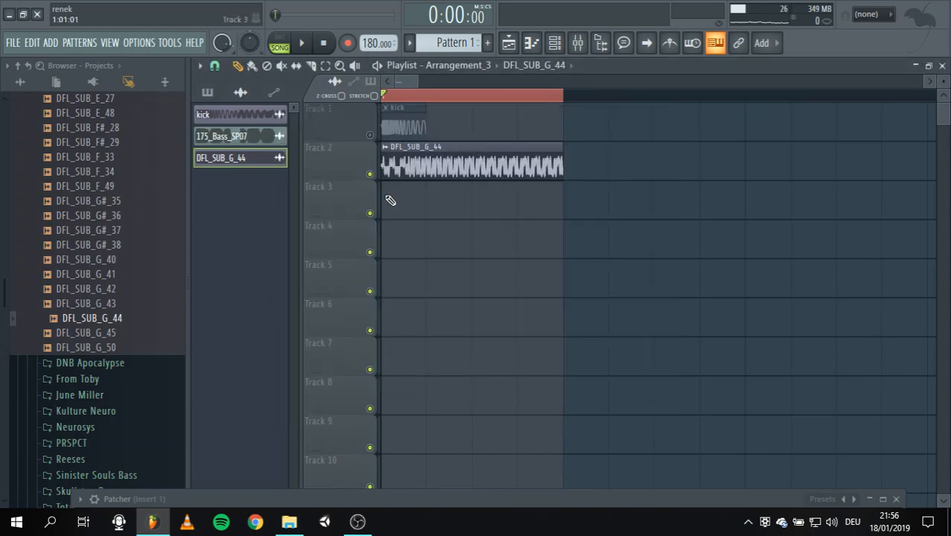
Step: Play the widened sub together with the kick on Track 1 unmuted, and mute Track 1 again
click(379, 134)
key(space)
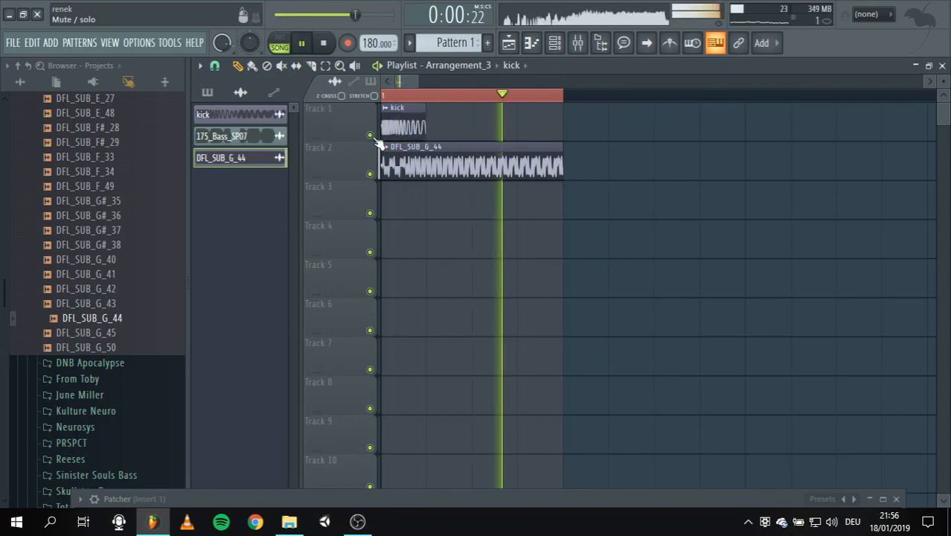
key(space)
click(371, 135)
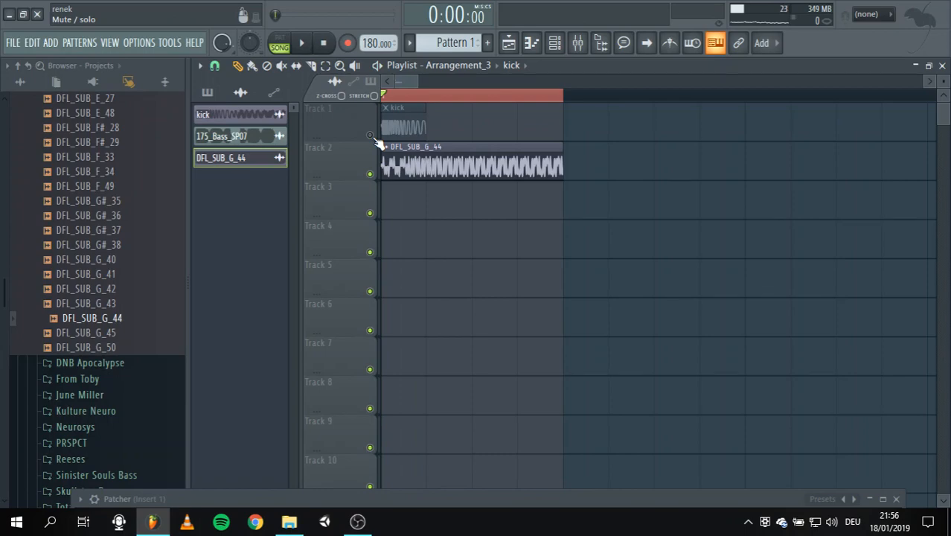
Step: Bring the Patcher window up over the playlist and nudge the From FL Studio and Pre-Distortion modules in its map
drag(450, 497, 783, 168)
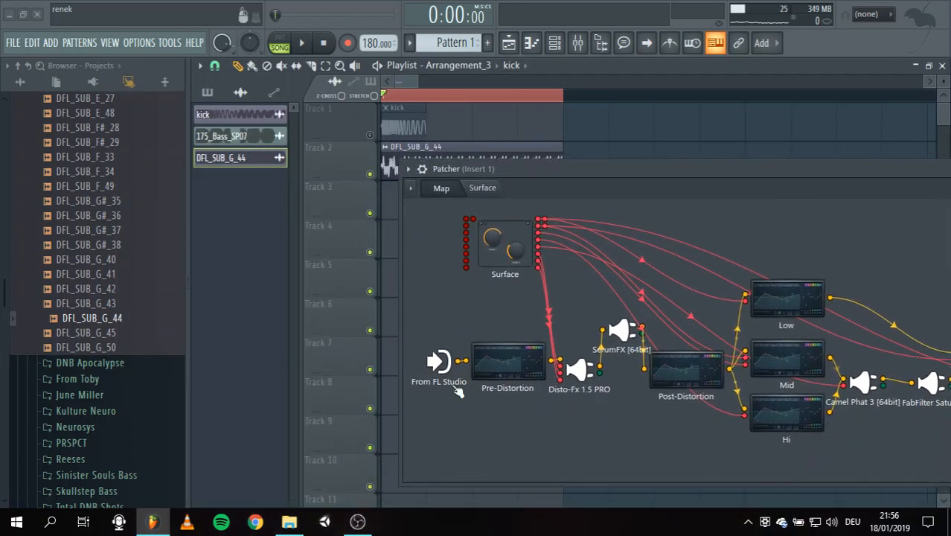
drag(440, 364, 426, 365)
drag(521, 362, 510, 363)
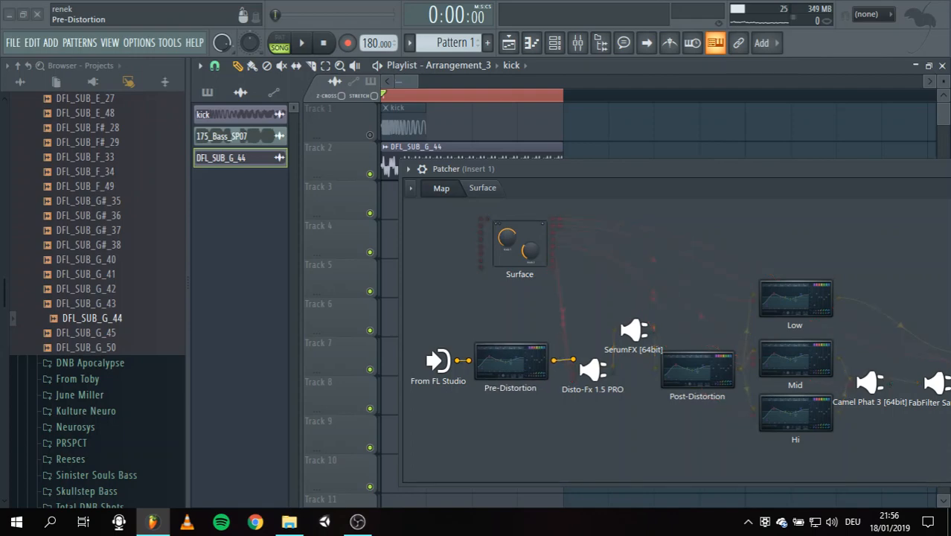
Step: Open the Pre-Distortion EQ in the Patcher map and play the loop to view the sub's spectrum
click(510, 362)
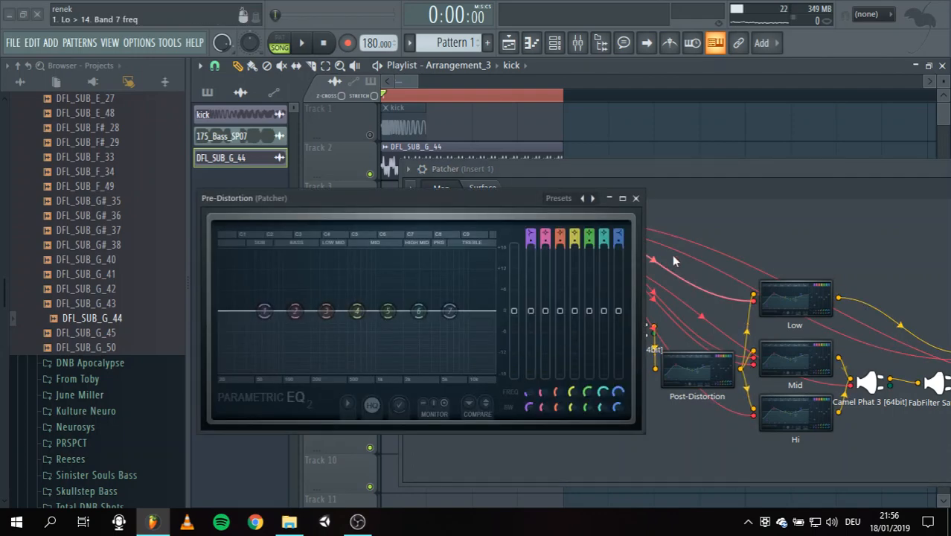
click(644, 200)
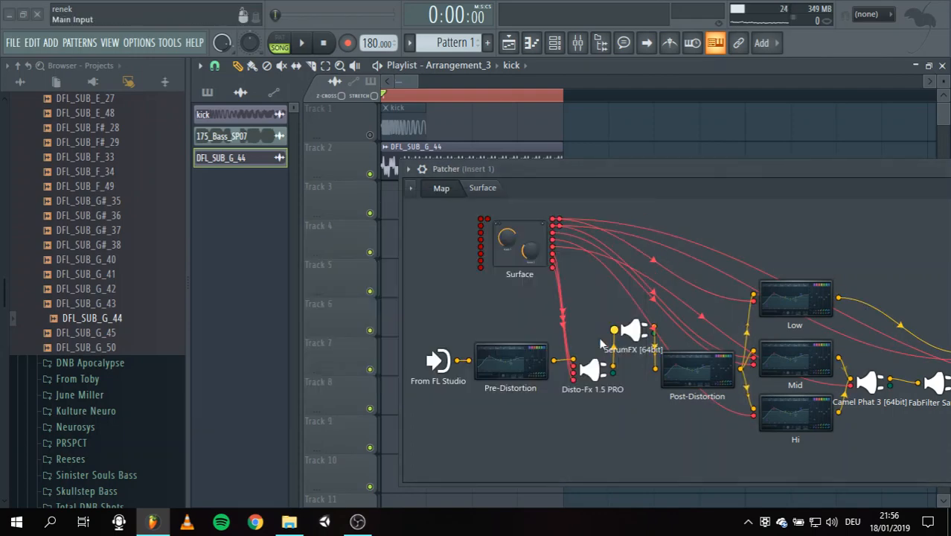
click(524, 375)
key(space)
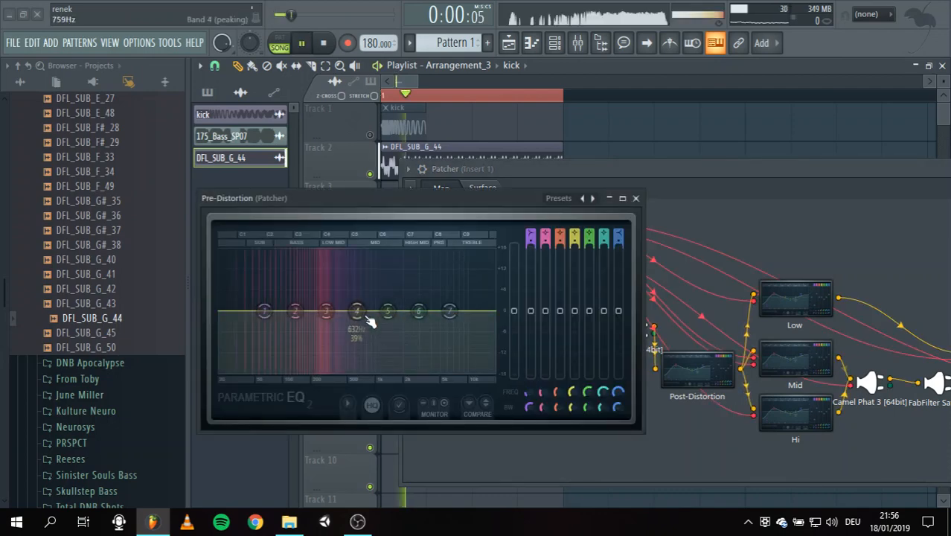
Step: Try a deep cut with band 4 of the Pre-Distortion EQ, reset the band, stop playback, and close the EQ
drag(357, 310, 341, 370)
right_click(343, 370)
click(372, 393)
key(space)
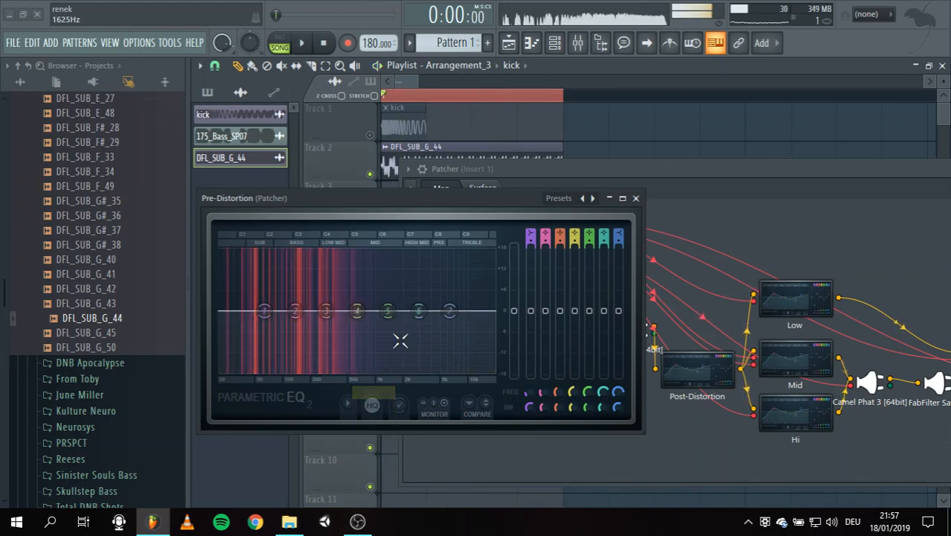
click(635, 198)
Step: Check the flat Pre-Distortion EQ curve again, close it, and select the From FL Studio and Pre-Distortion modules
click(503, 382)
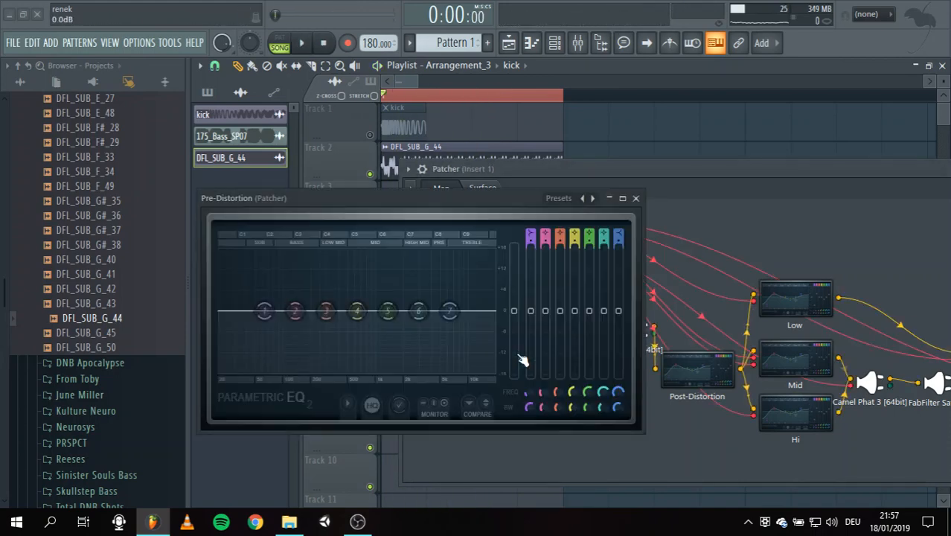
click(635, 198)
drag(521, 415, 412, 352)
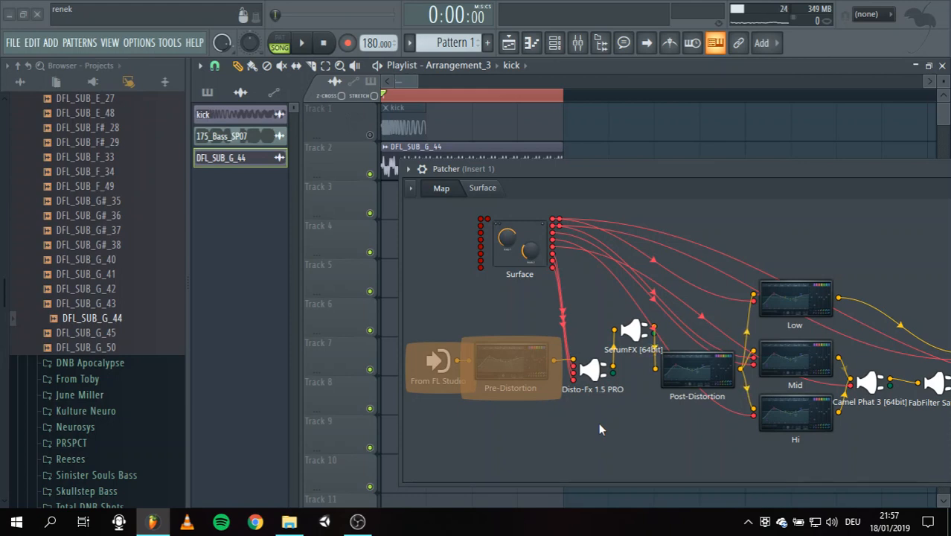
Step: Open Disto-Fx 1.5 PRO, look up Public Enemy by I:GOR in its preset list, and close the plugin
double_click(596, 370)
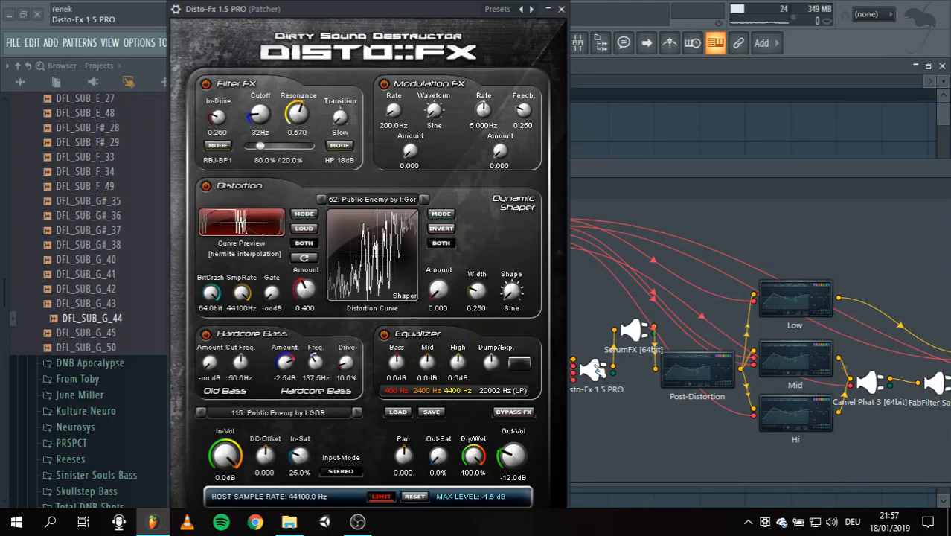
drag(402, 12, 457, 9)
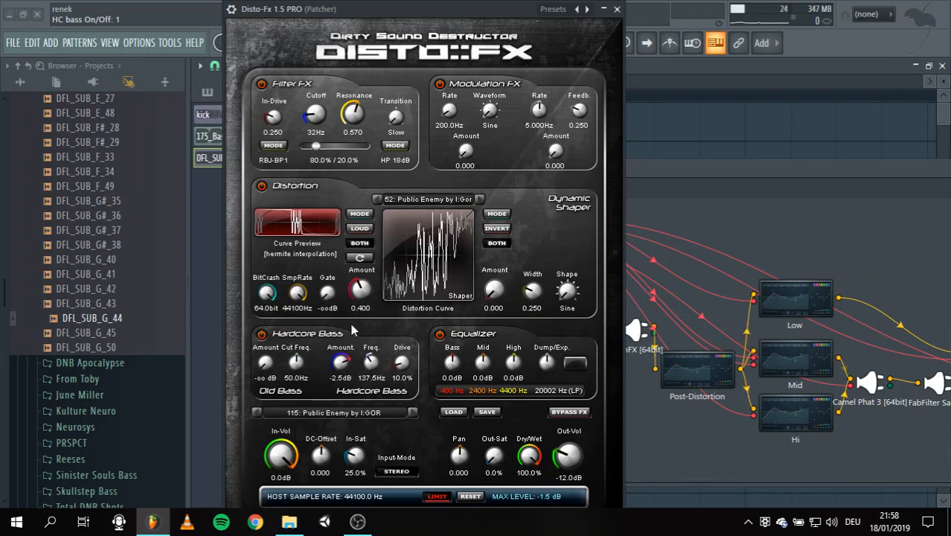
click(546, 11)
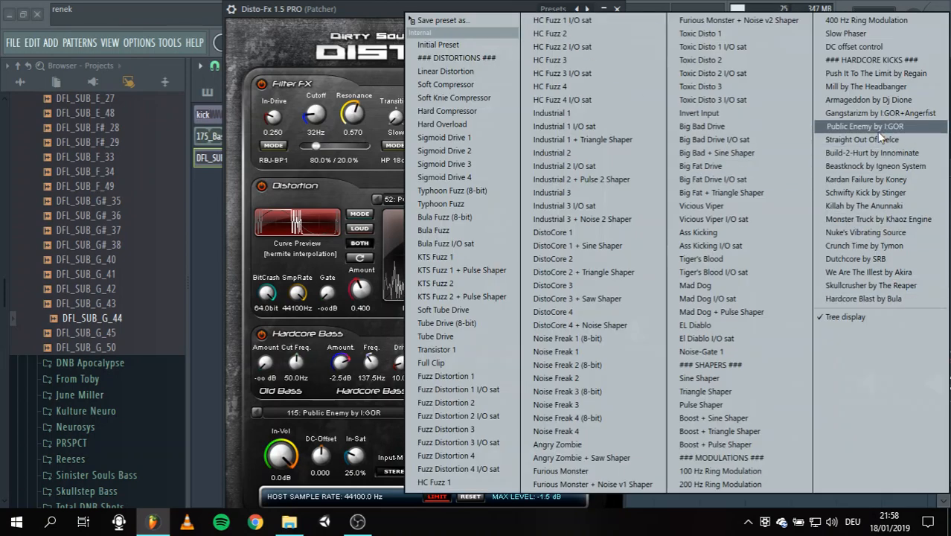
click(353, 194)
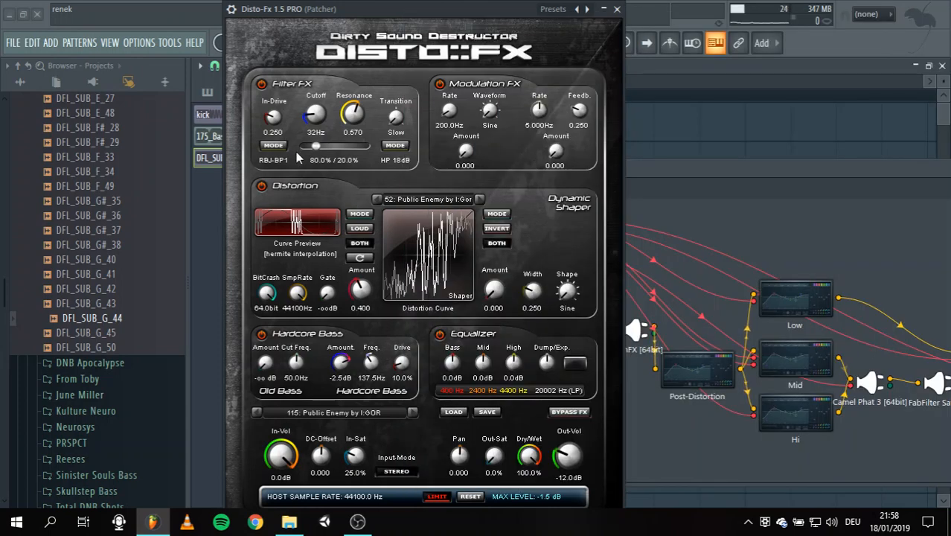
click(617, 9)
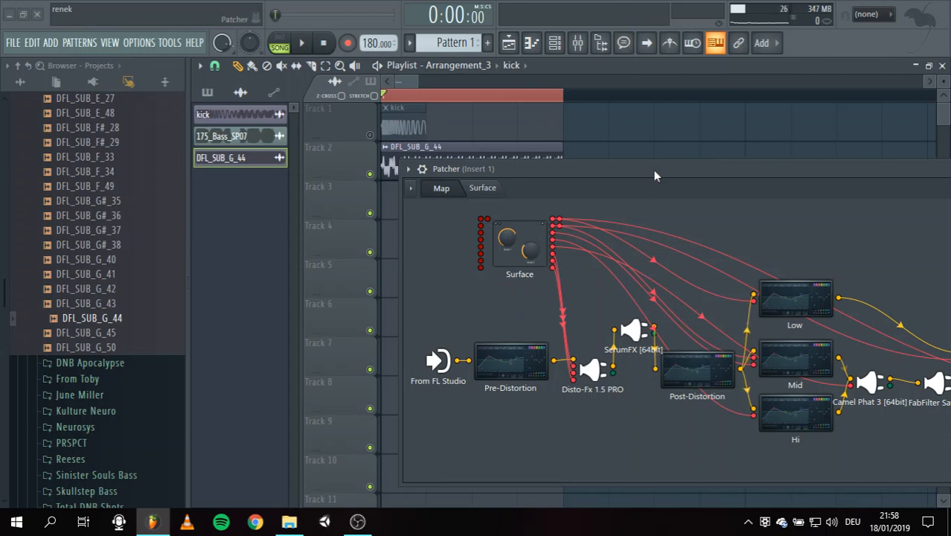
Step: Place the SerumFX module below Disto-Fx 1.5 PRO and Post-Distortion in the map, and inspect its multiband compressor
drag(653, 176, 423, 114)
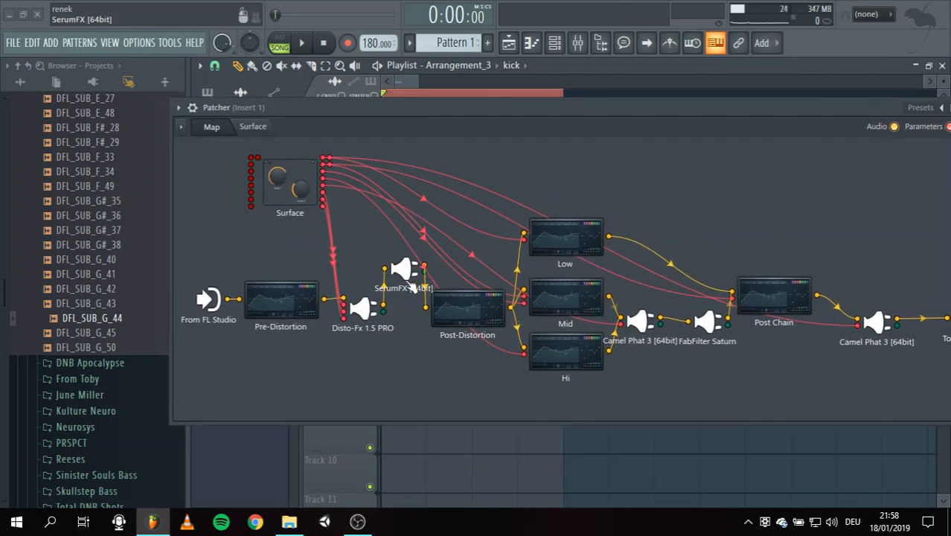
drag(411, 285, 411, 376)
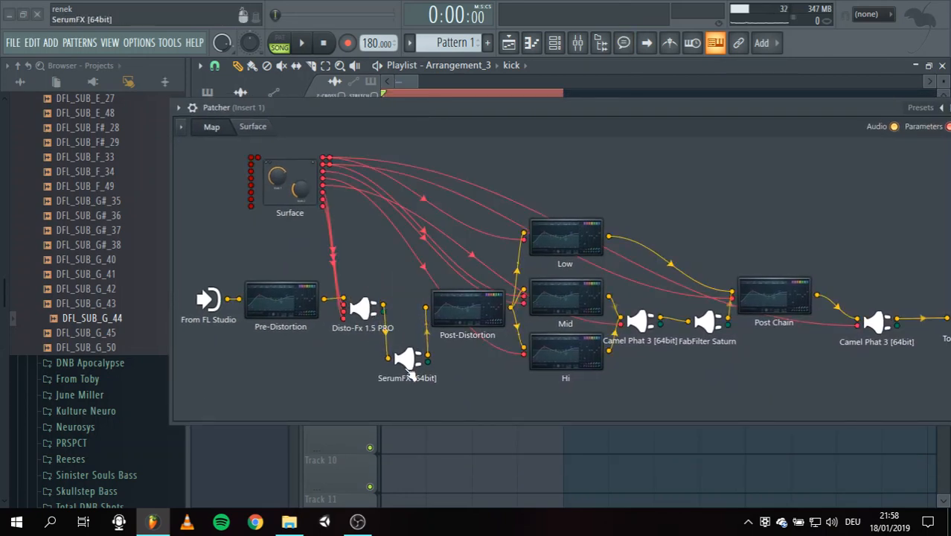
click(408, 374)
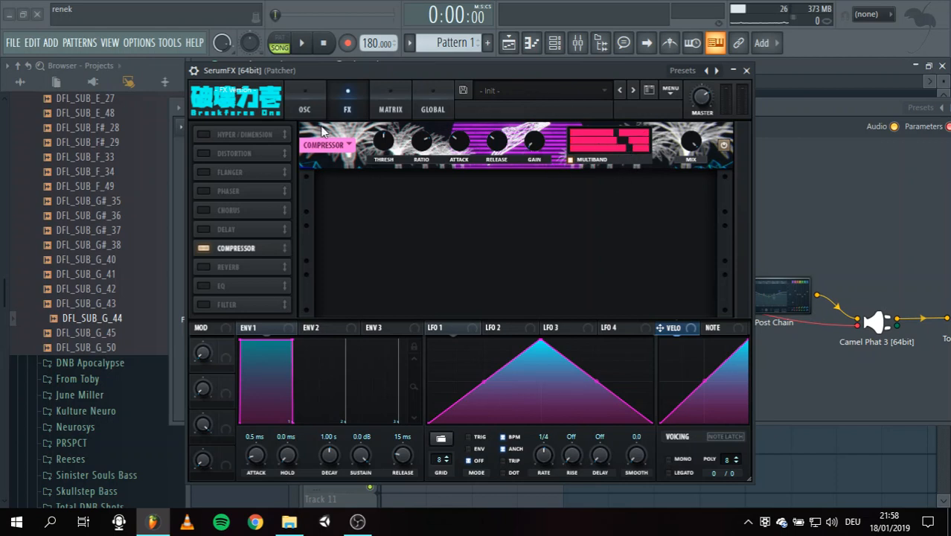
click(745, 70)
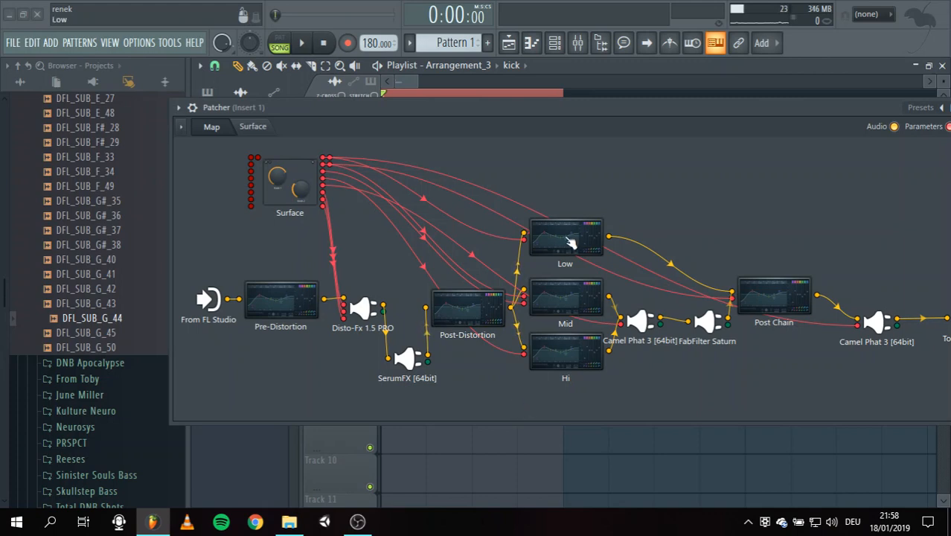
Step: Select the Low, Mid and Hi EQ modules and examine how each one filters its frequency band
drag(566, 394, 605, 177)
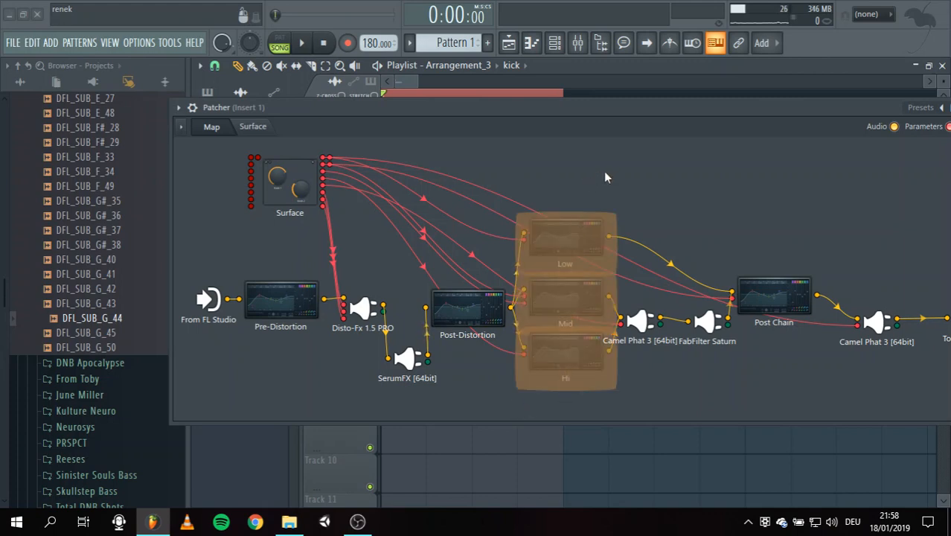
double_click(584, 235)
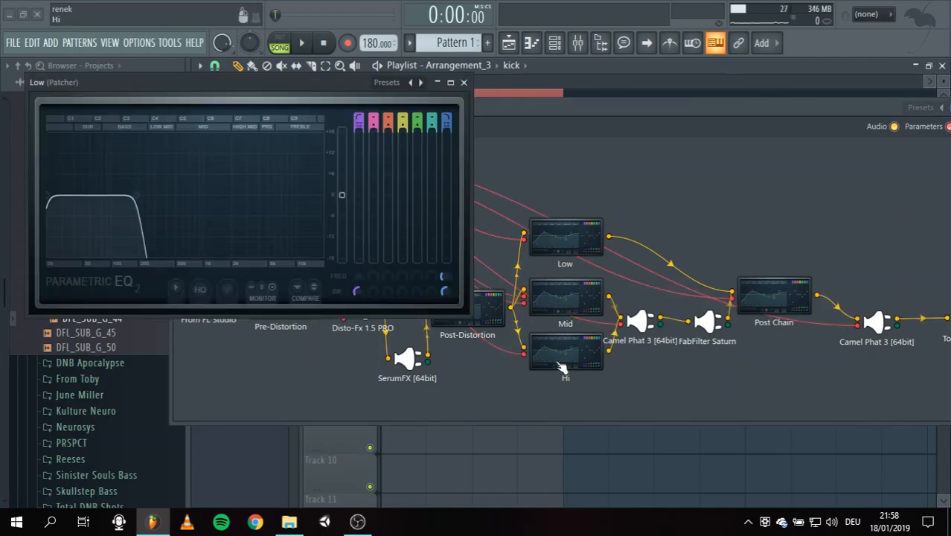
double_click(557, 325)
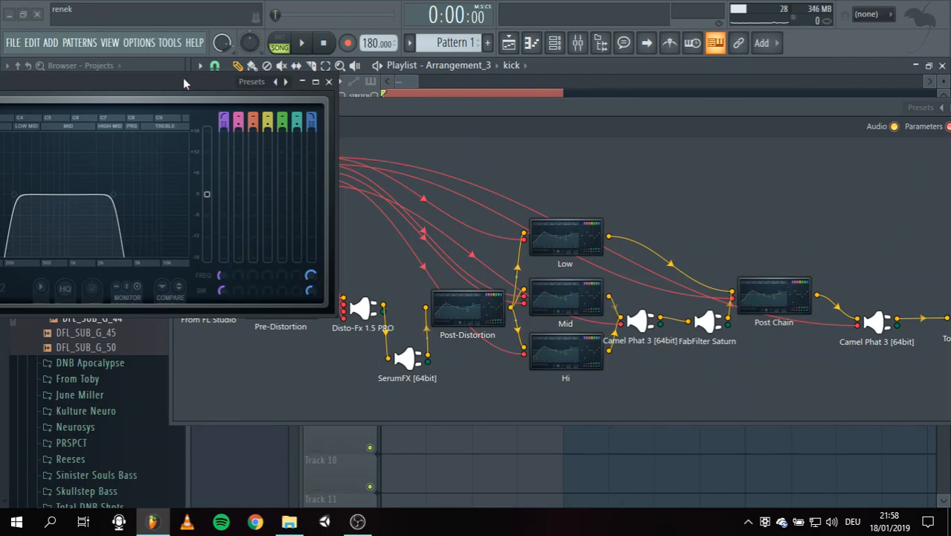
drag(184, 83, 346, 70)
double_click(564, 348)
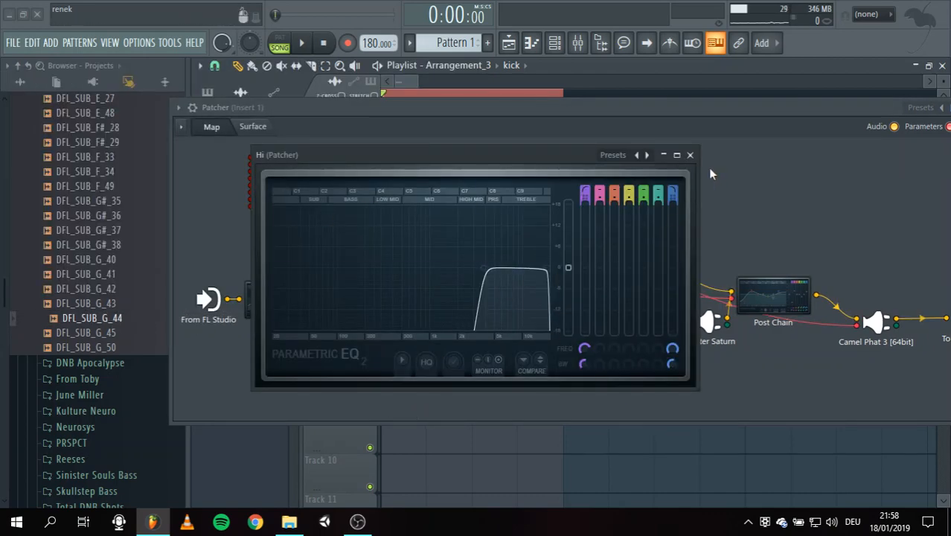
click(690, 155)
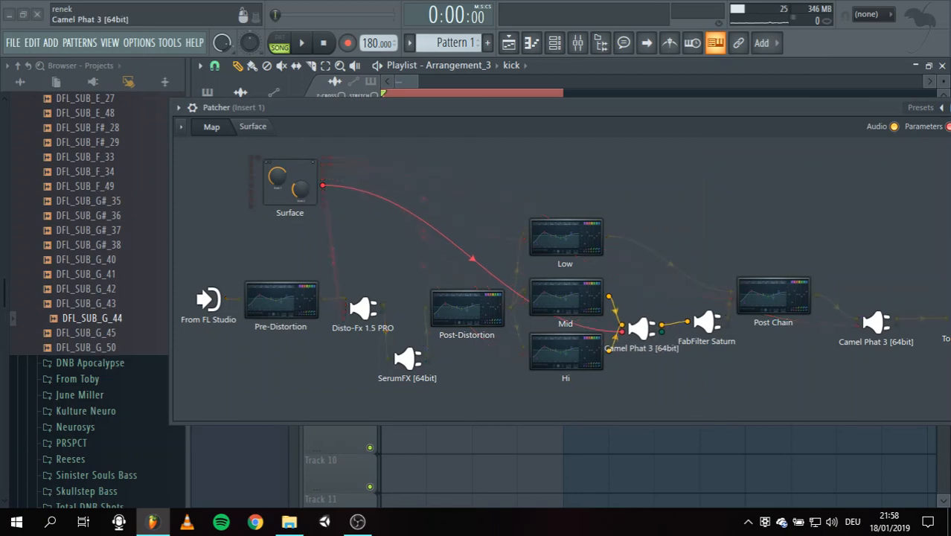
Step: Examine the Camel Phat 3 that follows the Mid and Hi bands, including its preset list and BP Filter, and close it
double_click(638, 333)
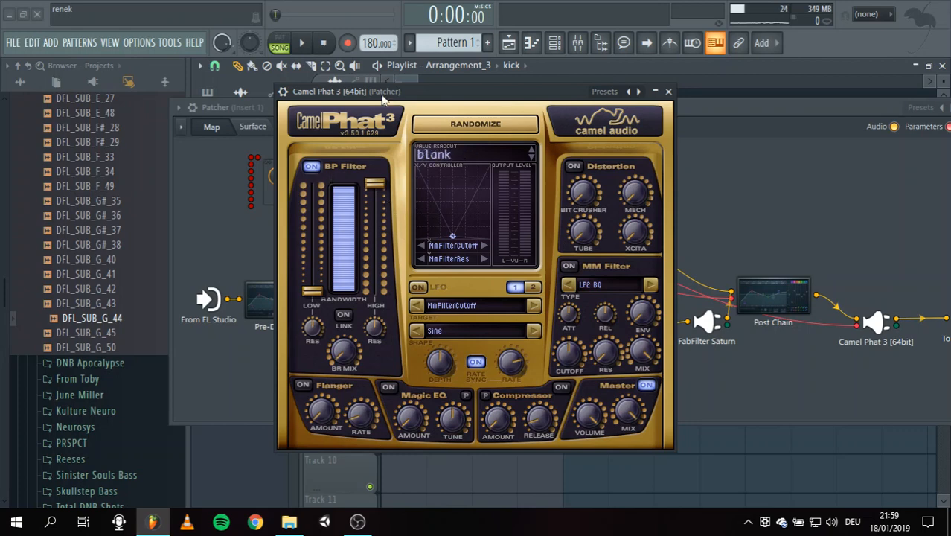
drag(393, 92, 329, 51)
click(396, 111)
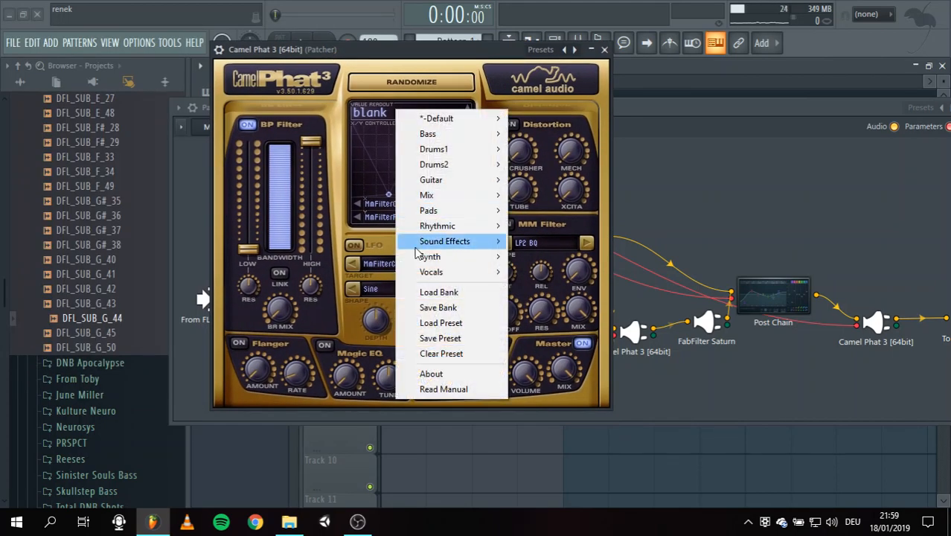
click(341, 131)
click(248, 125)
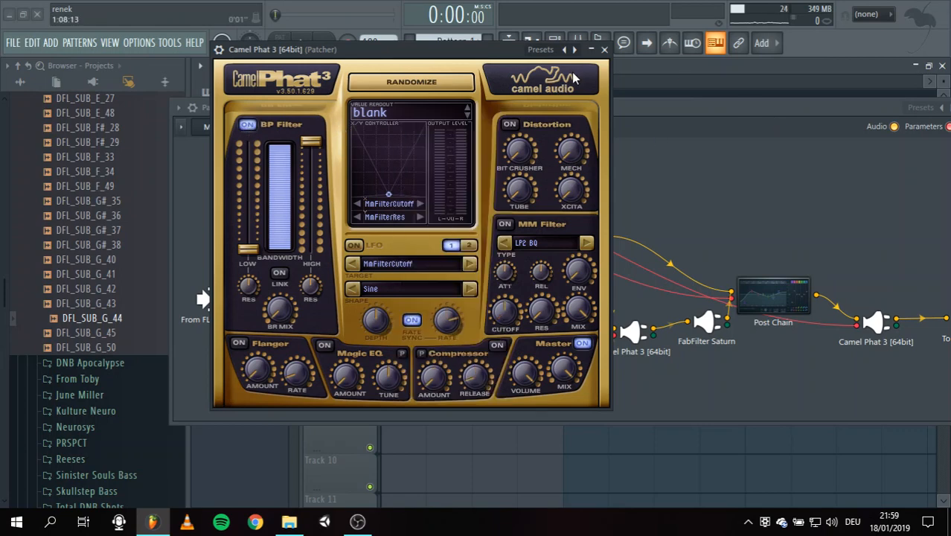
click(604, 50)
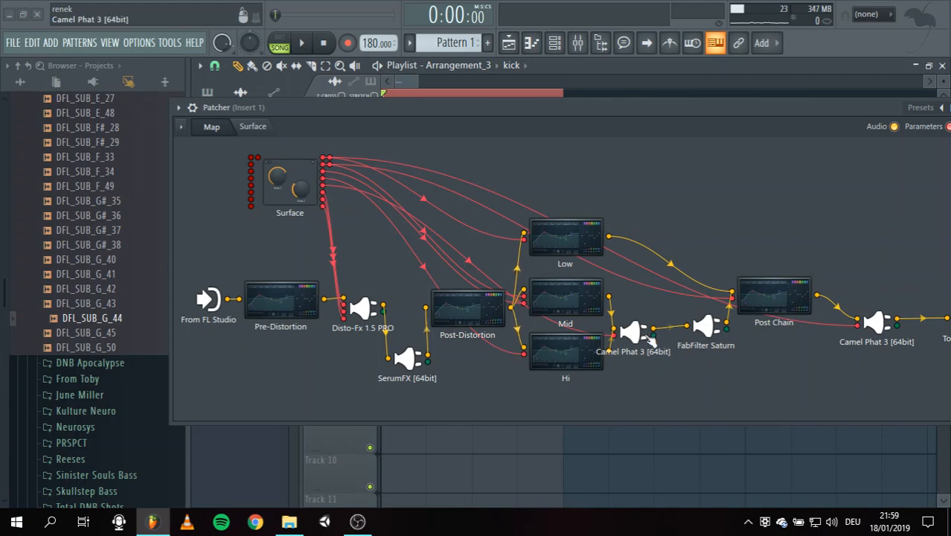
Step: Examine FabFilter Saturn's distortion bands and the Post Chain EQ curve, closing each plugin
click(705, 331)
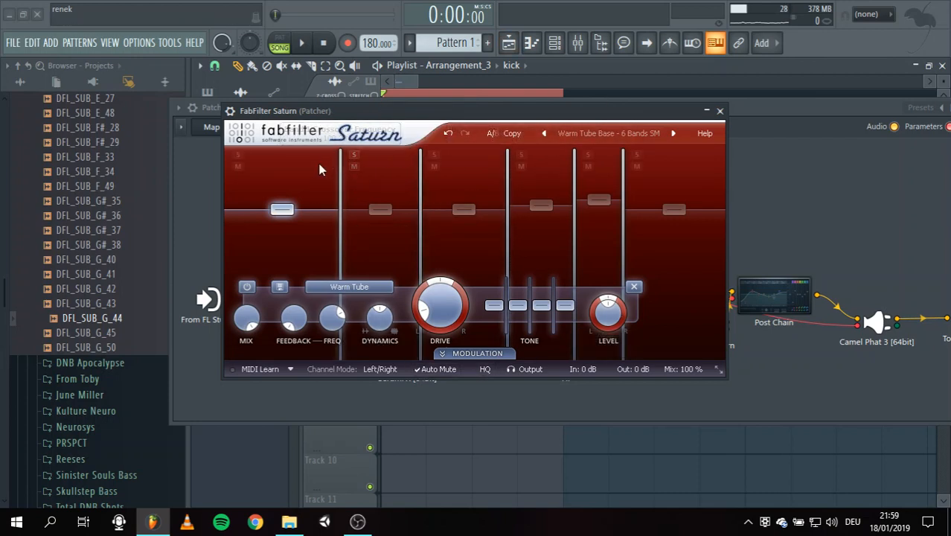
click(719, 110)
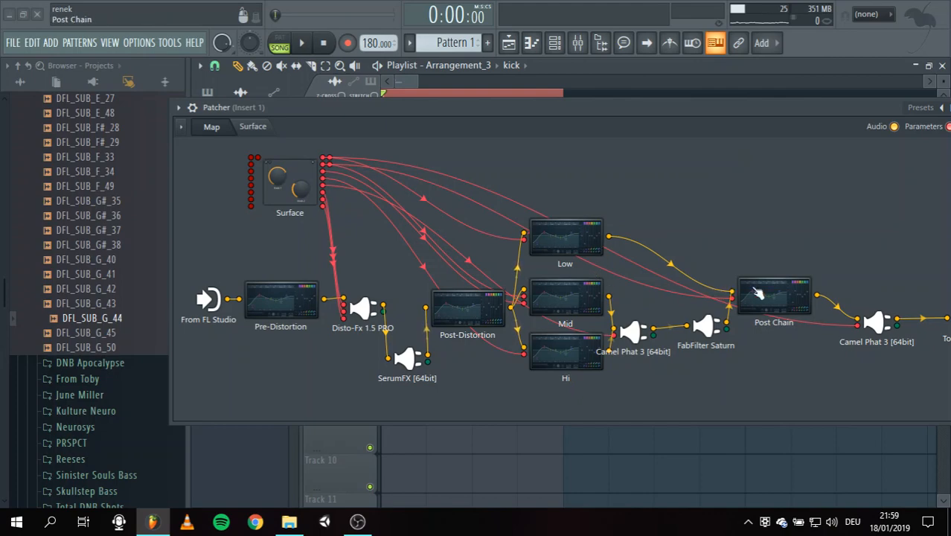
click(757, 293)
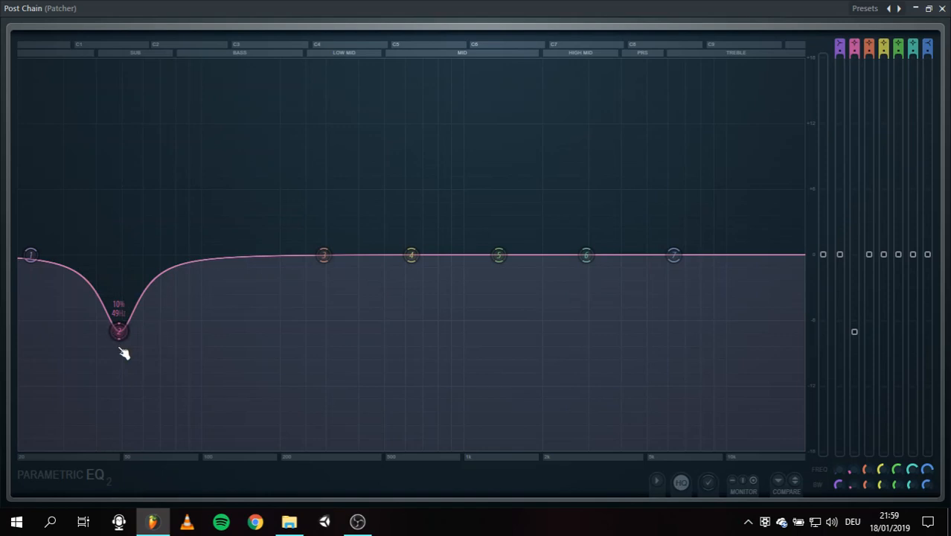
click(942, 8)
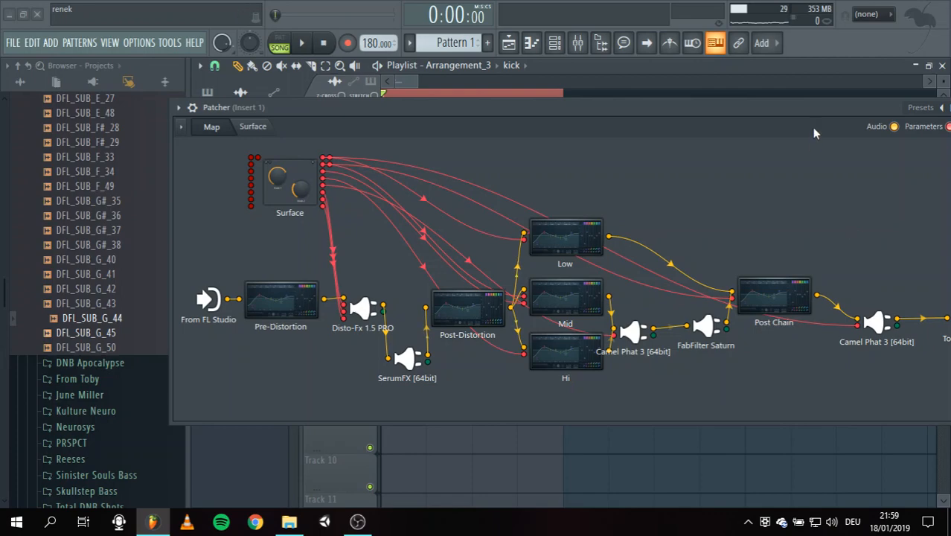
Step: Inspect the final Camel Phat 3 at the end of the chain, and shift the To FL Studio module slightly lower
drag(620, 113, 474, 108)
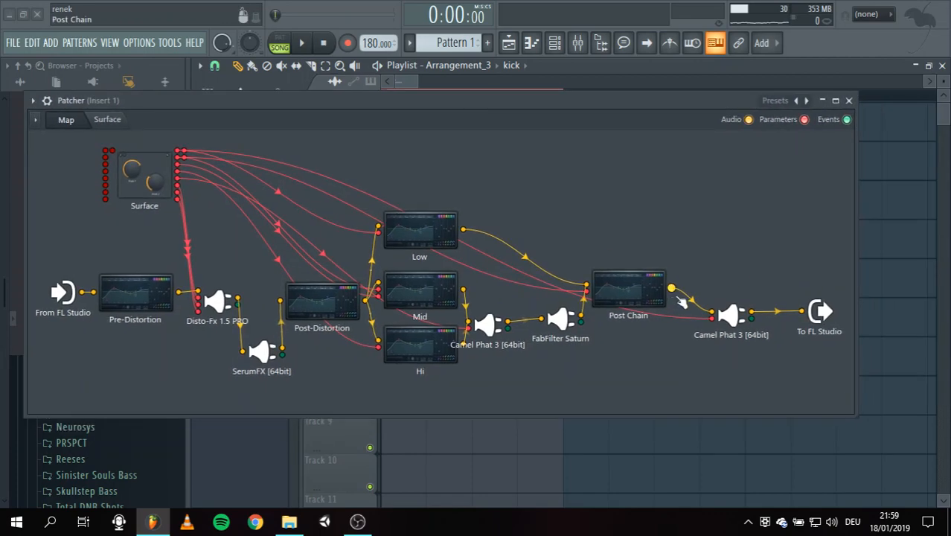
click(731, 316)
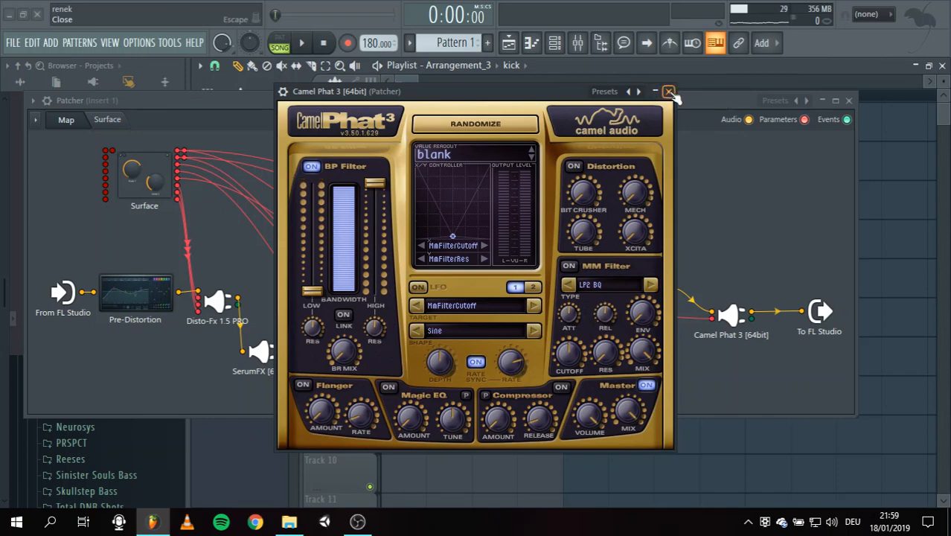
click(668, 90)
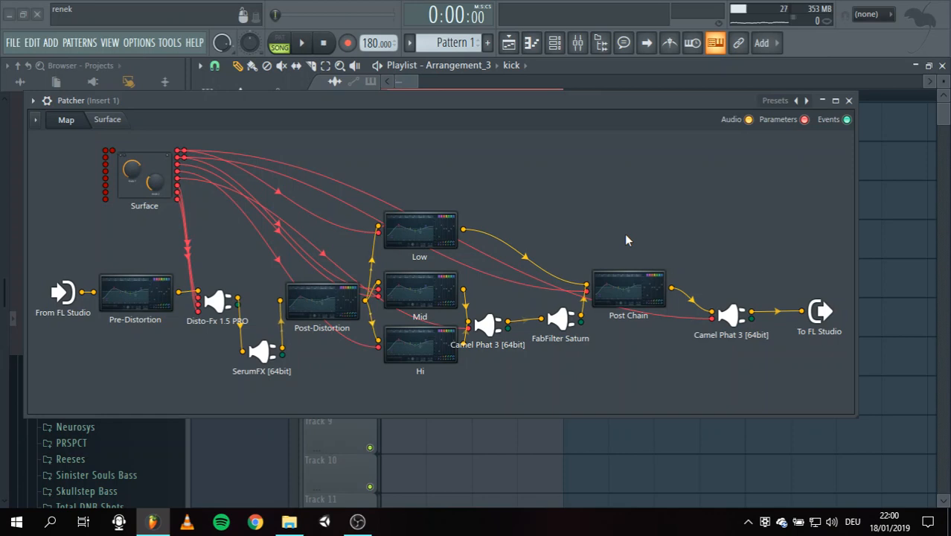
mouse_move(827, 312)
mouse_down()
mouse_move(828, 273)
mouse_move(826, 321)
mouse_up()
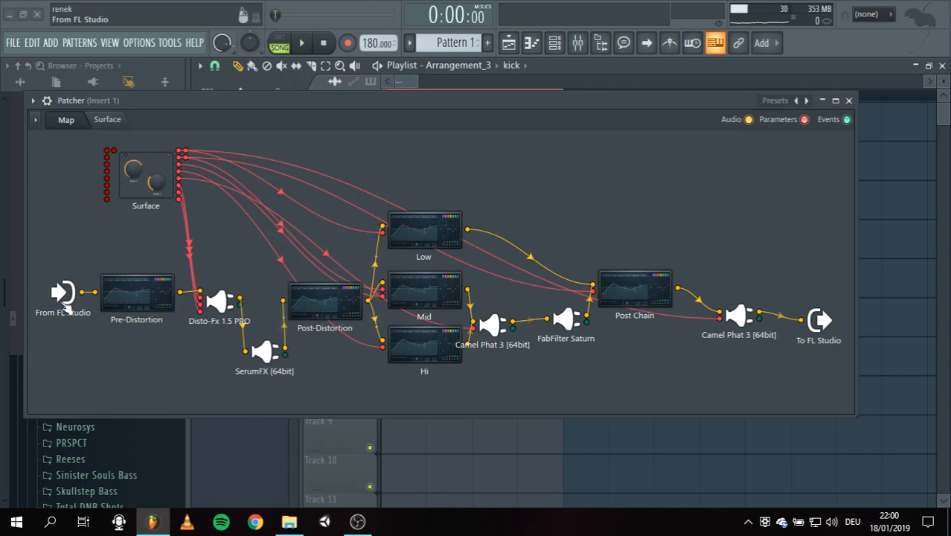
Step: Revisit the distortion settings of Disto-Fx 1.5 PRO after the Pre-Distortion module, and close the plugin
click(146, 303)
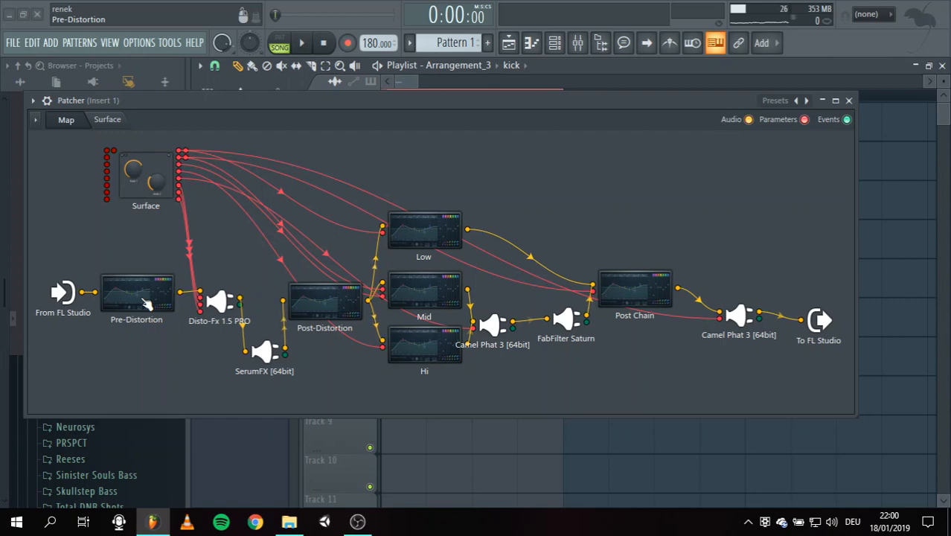
double_click(218, 302)
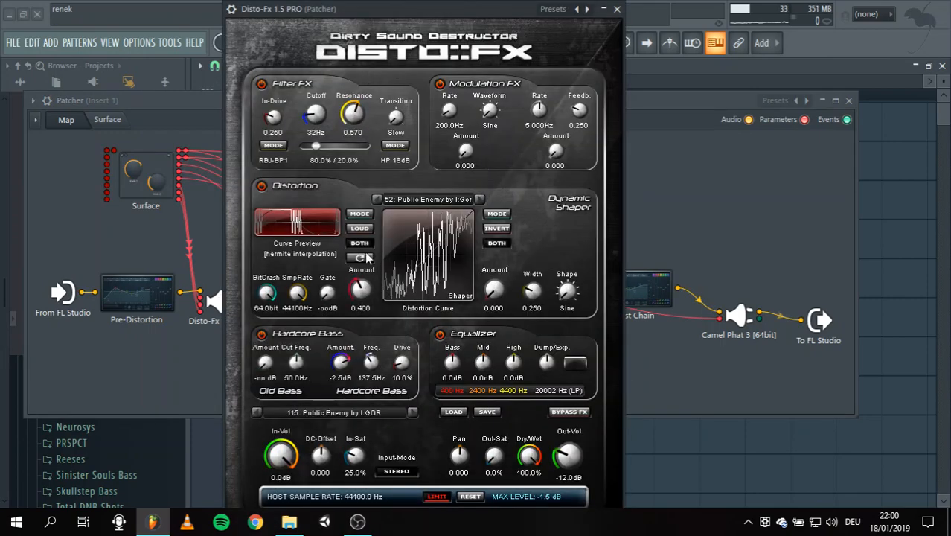
click(617, 8)
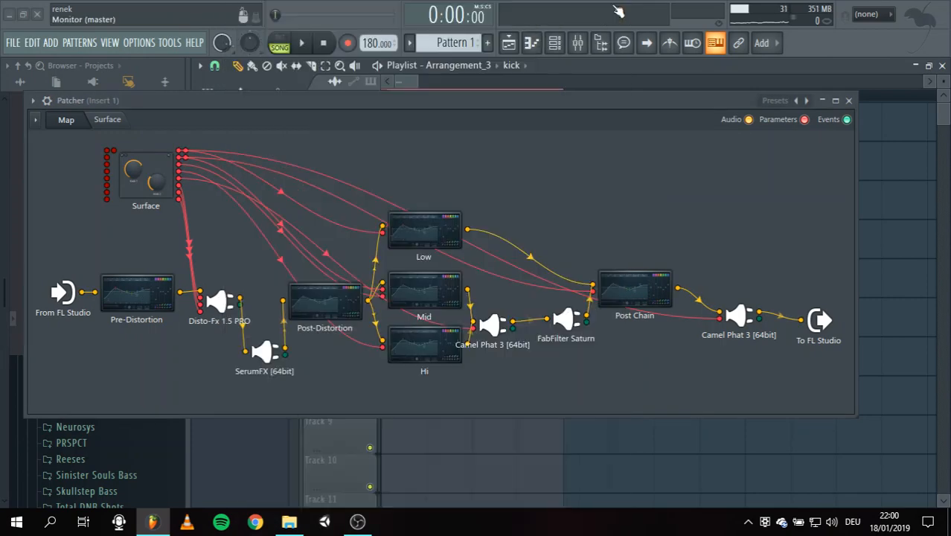
Step: Open the SerumFX module in the chain, and move its window aside to uncover the playlist
double_click(265, 355)
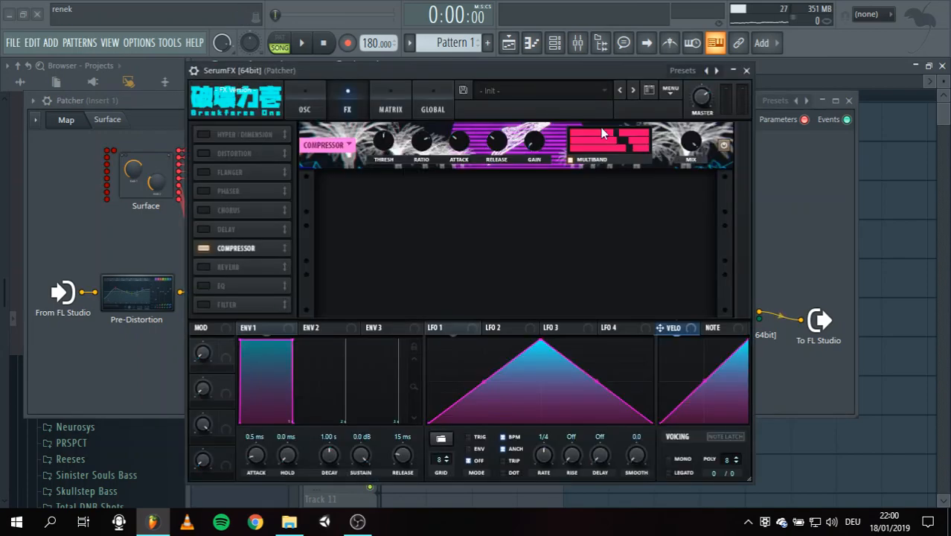
mouse_move(570, 74)
mouse_down()
mouse_move(559, 81)
mouse_move(560, 63)
mouse_up()
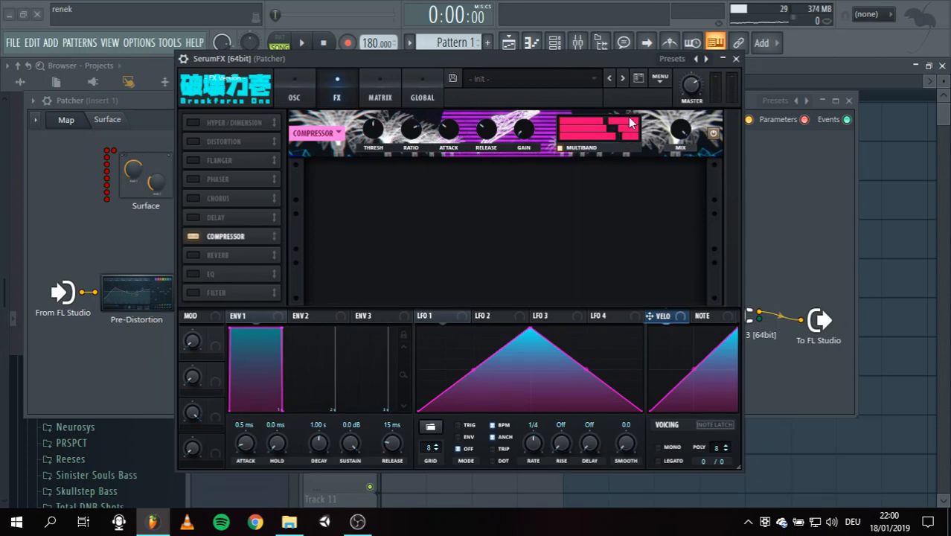
drag(592, 60, 106, 75)
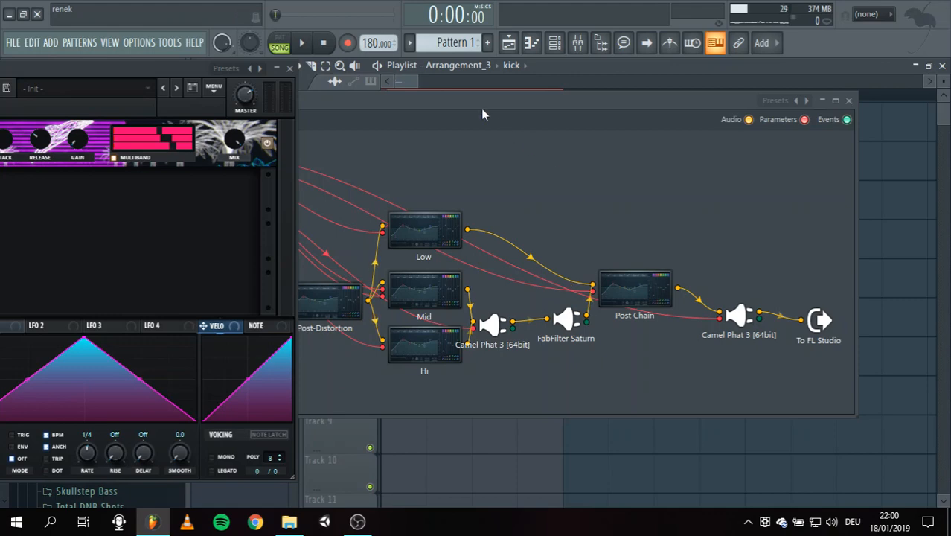
Step: Switch the playlist to the arrangement named Arrangement, and play it while watching SerumFX's multiband compressor
drag(480, 102, 486, 199)
click(445, 64)
click(448, 92)
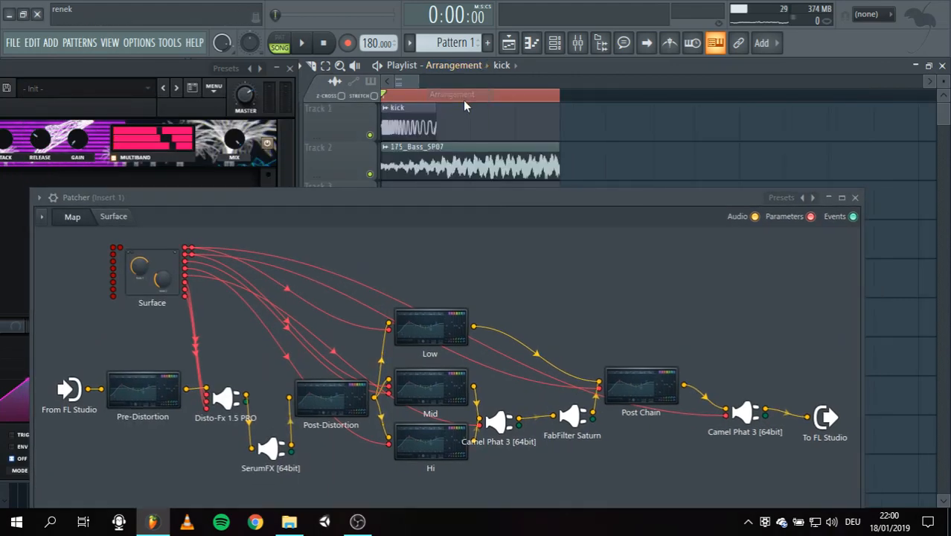
drag(165, 72, 411, 71)
key(space)
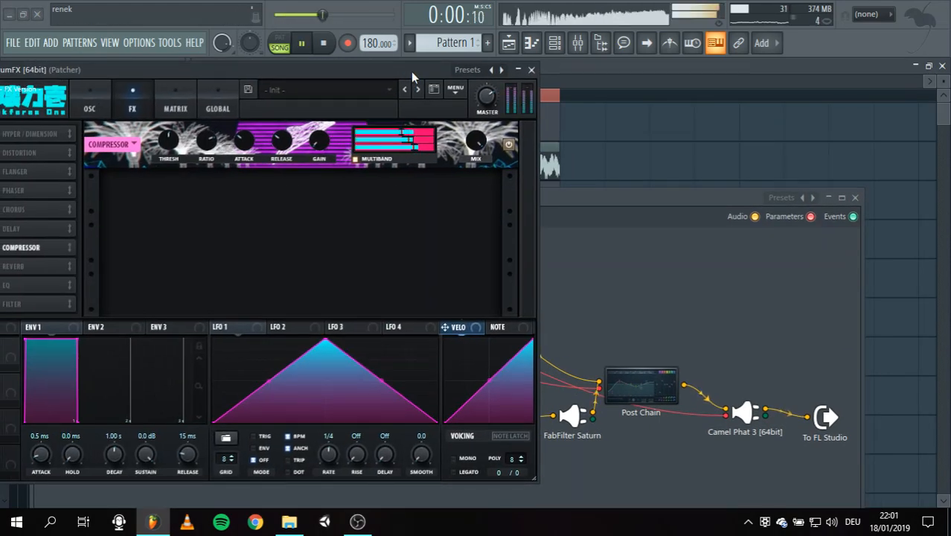
drag(418, 146, 409, 169)
key(space)
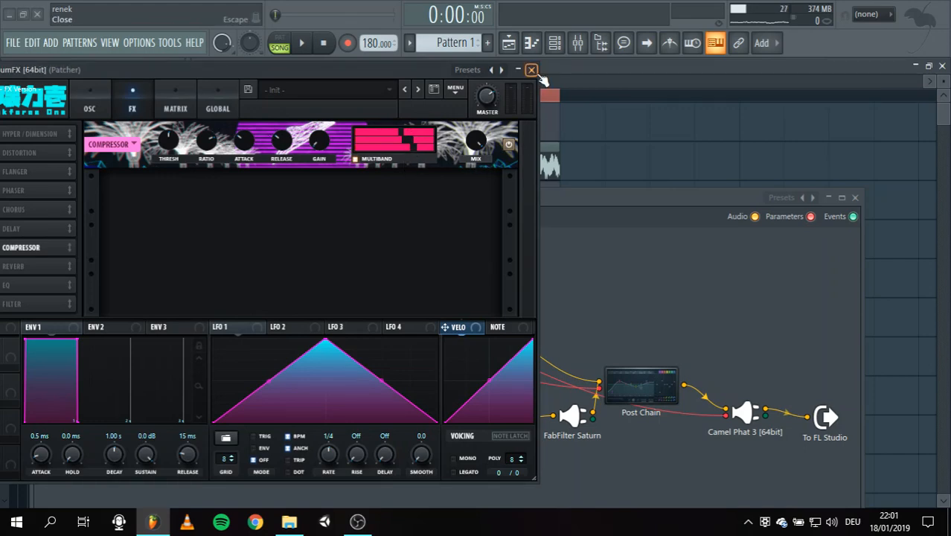
Step: Look through SerumFX's OSC, FX and Matrix pages, and close the plugin
drag(302, 72, 255, 88)
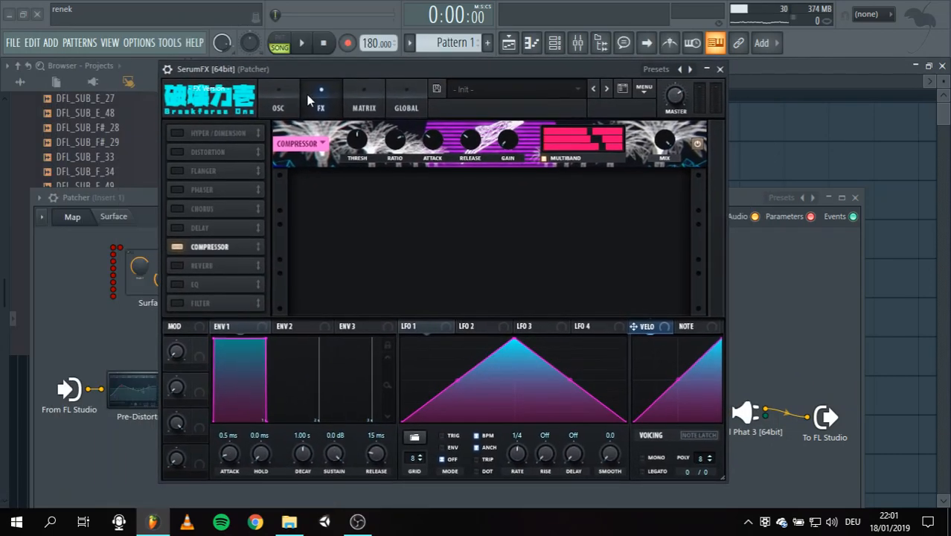
click(279, 102)
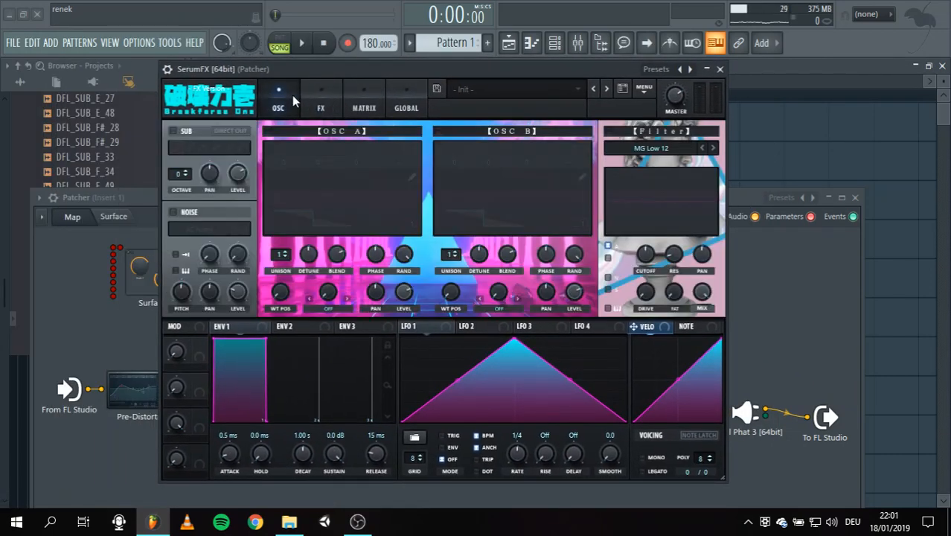
click(377, 111)
click(328, 114)
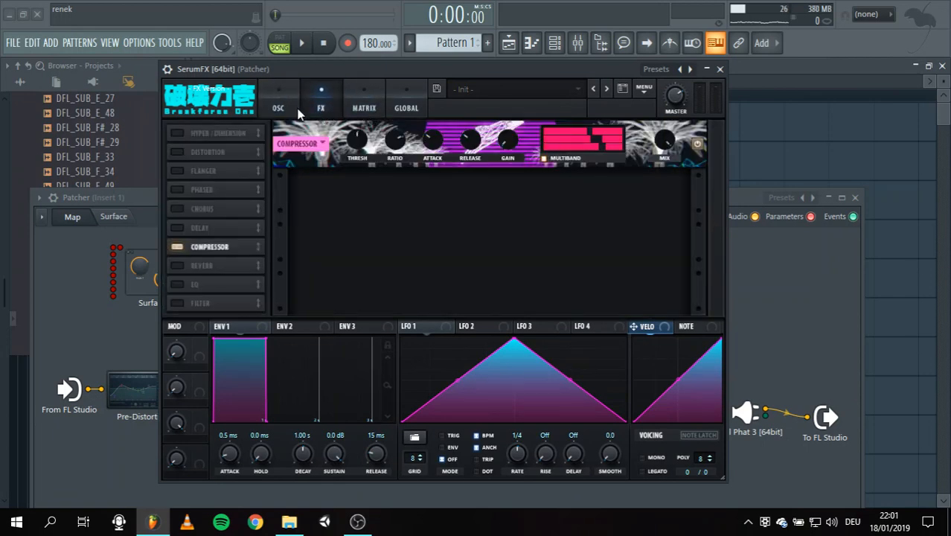
click(264, 111)
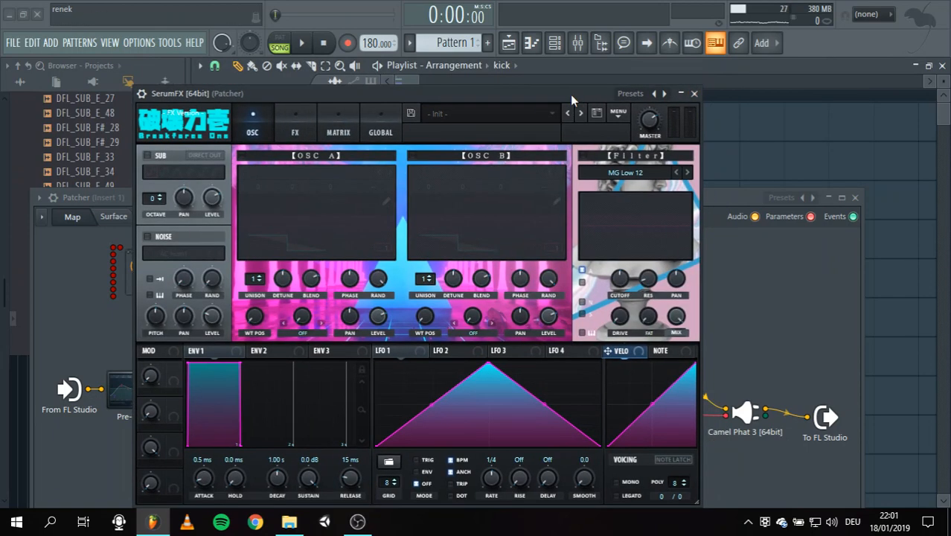
click(325, 121)
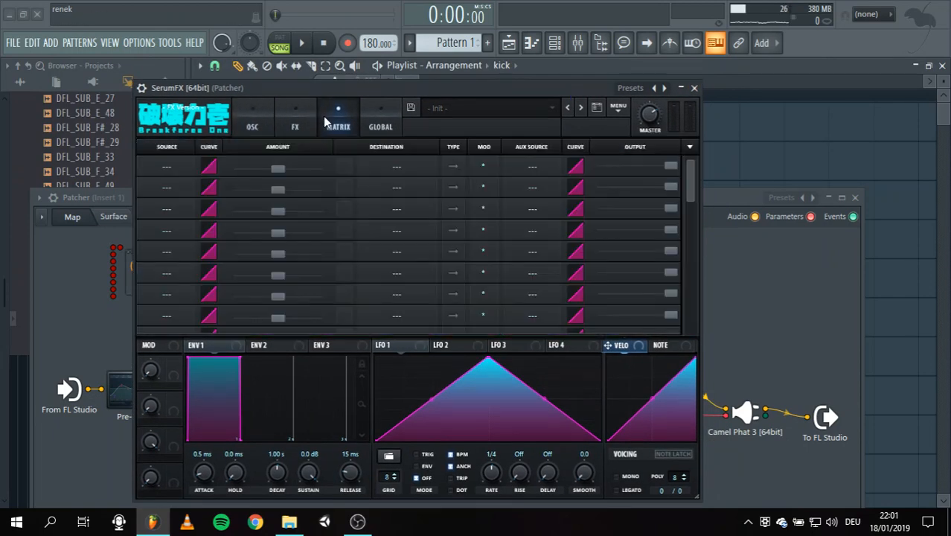
click(695, 87)
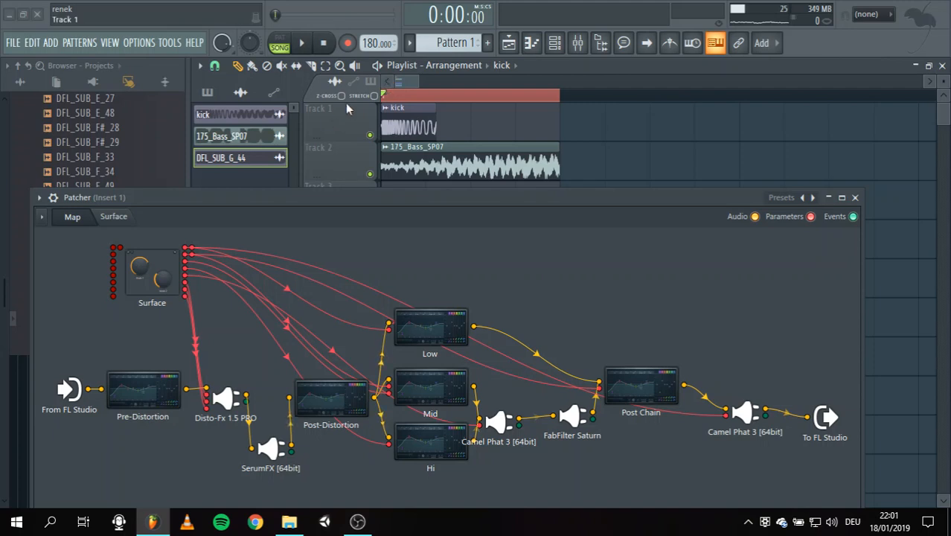
Step: Switch the playlist back to Arrangement_3, and shift the Patcher window up to show the whole chain
click(443, 66)
click(453, 121)
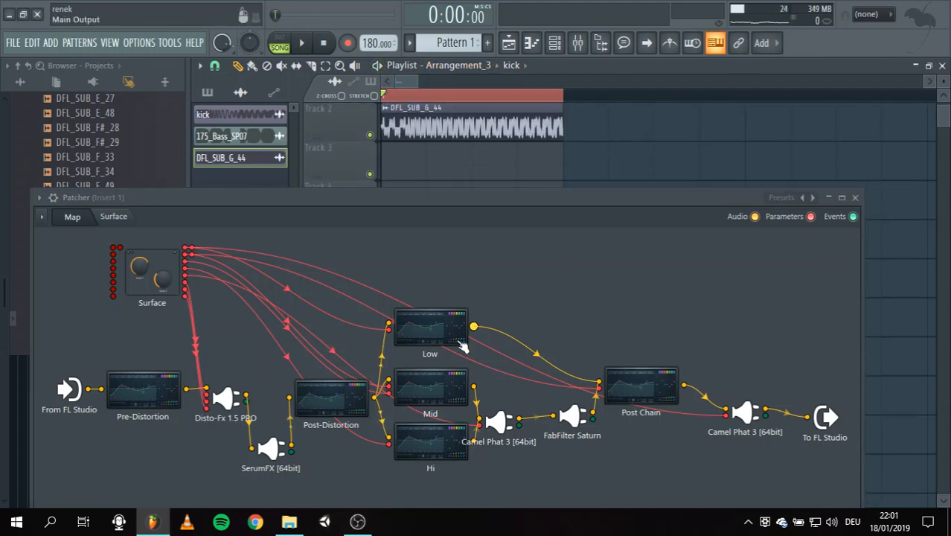
drag(474, 196, 454, 152)
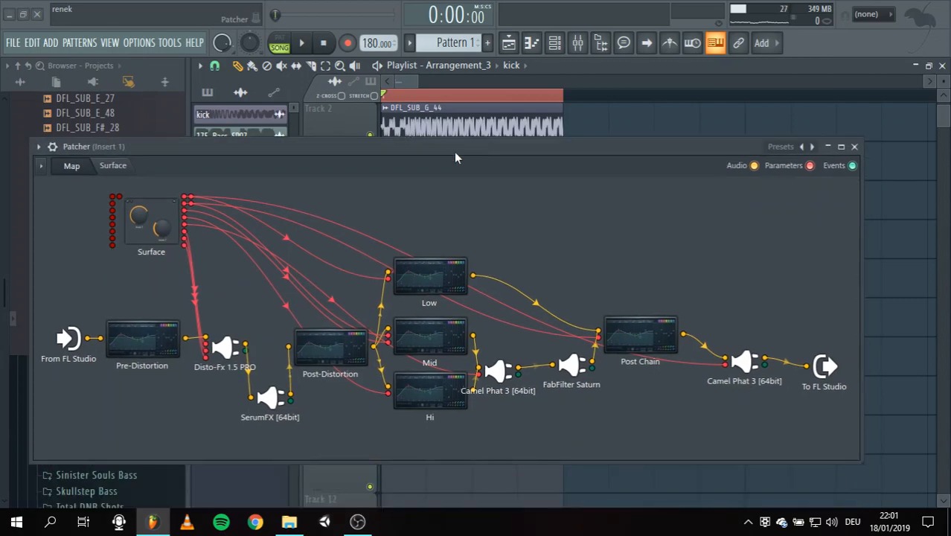
Step: Open the Post-Distortion EQ, and play the sub loop to examine its frequency spectrum
click(332, 350)
key(space)
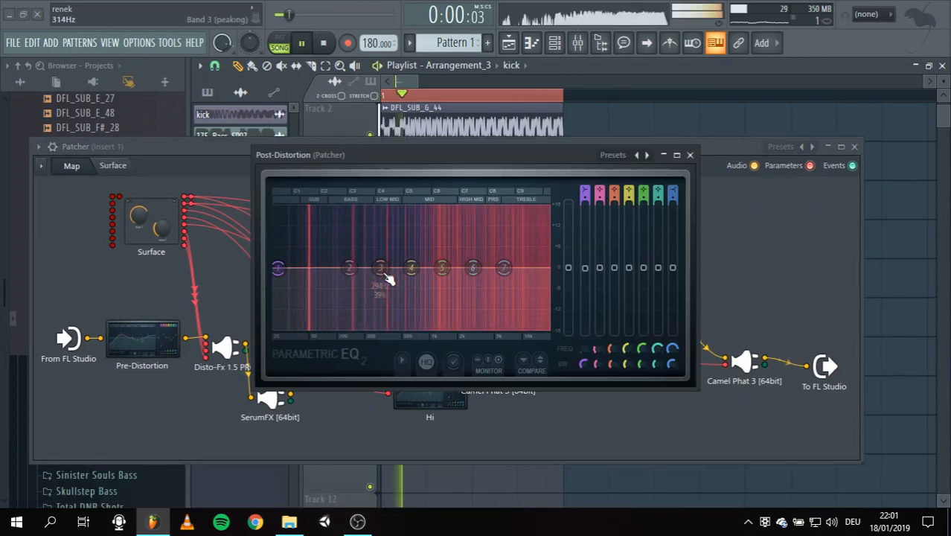
key(space)
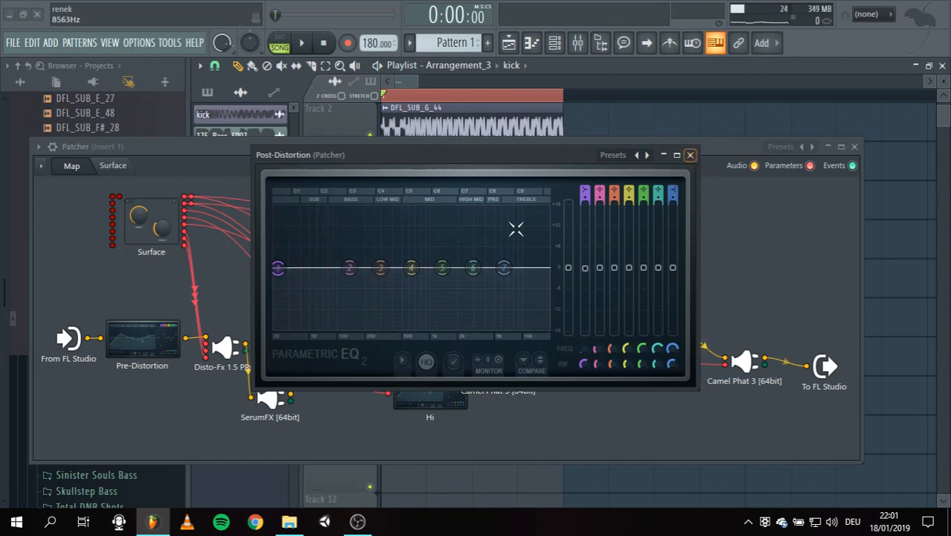
Step: Try boosting band 5 of the Post-Distortion EQ at a lower frequency during playback, and reset the band
key(space)
drag(442, 268, 408, 258)
key(space)
right_click(407, 261)
click(419, 278)
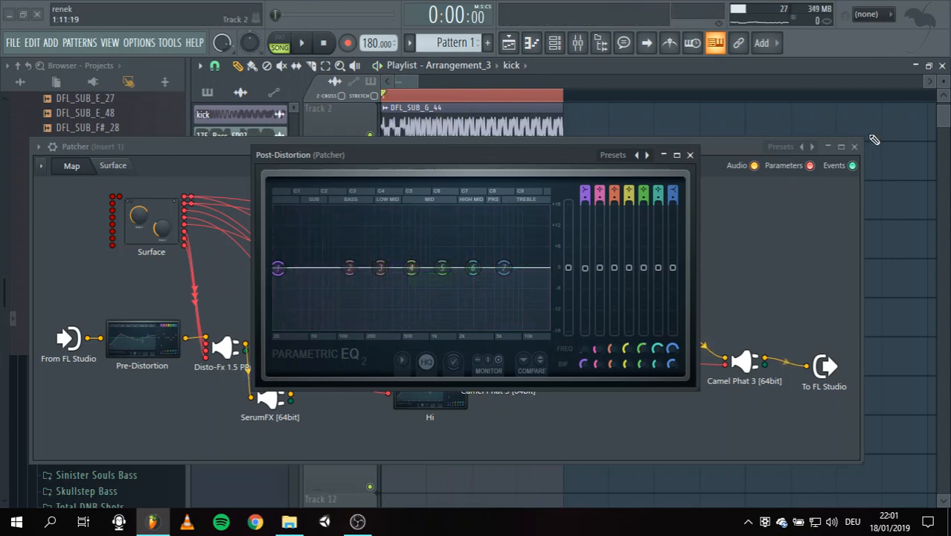
Step: Close the Post-Distortion EQ, check its flat curve once more, and leave it closed
click(690, 155)
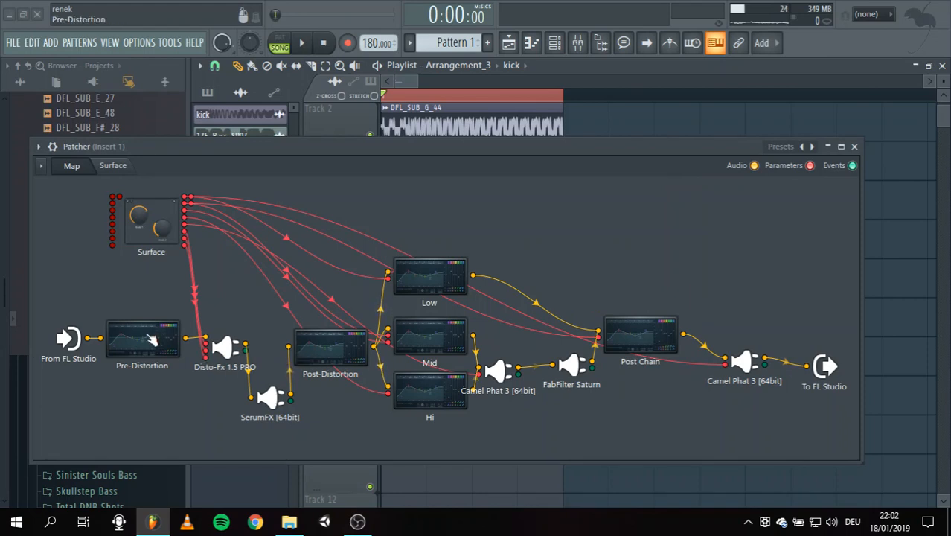
click(347, 352)
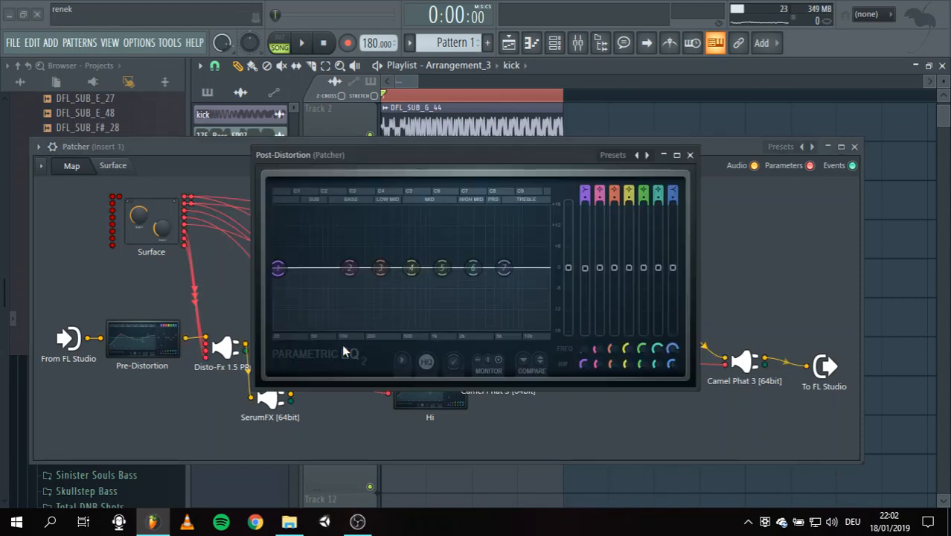
click(691, 154)
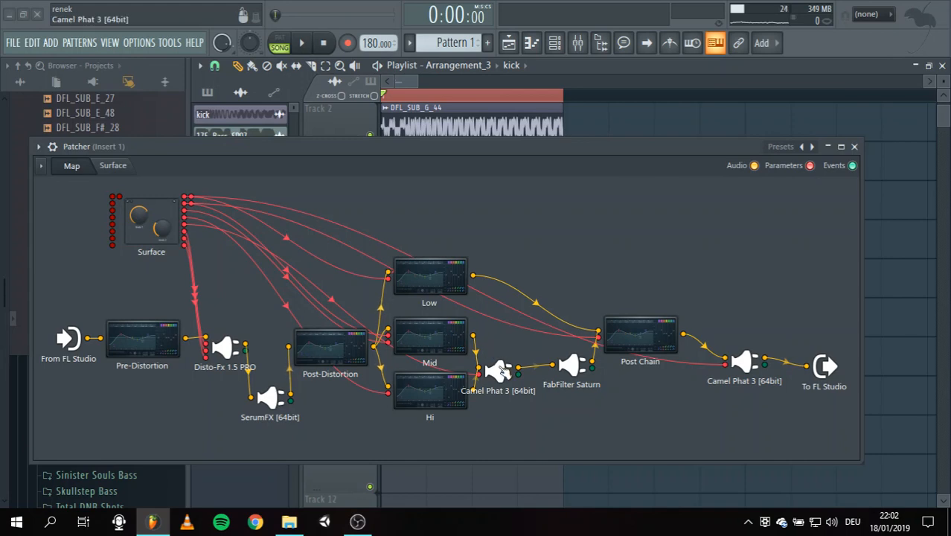
Step: Move the Camel Phat 3 after Mid and Hi slightly higher, audition its BP Filter Low slider, and close it
drag(494, 375, 500, 366)
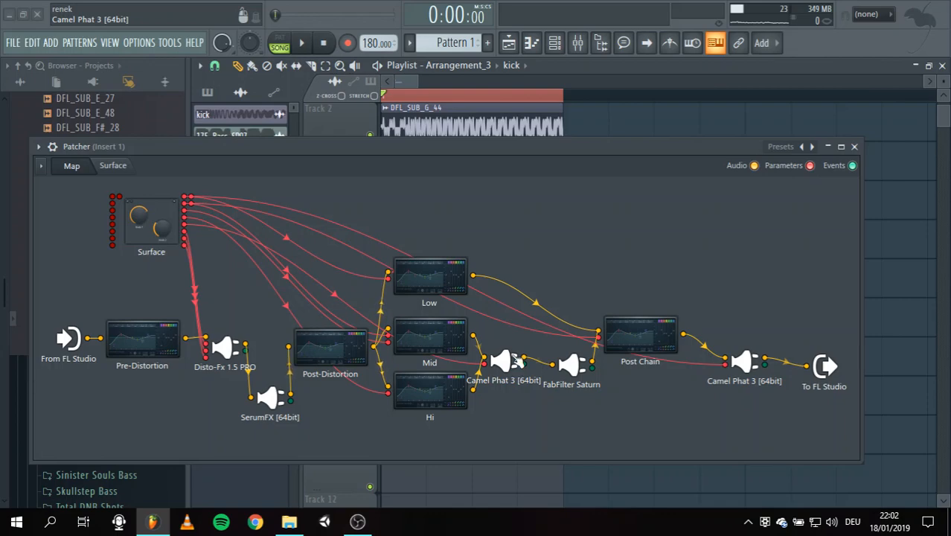
double_click(518, 360)
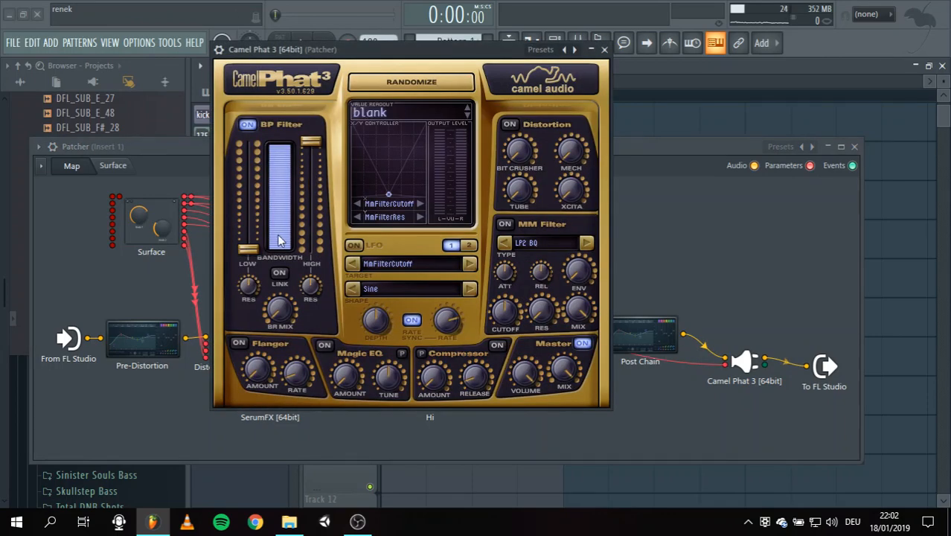
mouse_move(259, 255)
mouse_down()
mouse_move(258, 145)
mouse_move(250, 264)
mouse_move(259, 135)
mouse_move(249, 269)
mouse_move(258, 223)
mouse_move(249, 194)
mouse_move(249, 259)
mouse_up()
key(space)
key(space)
click(604, 49)
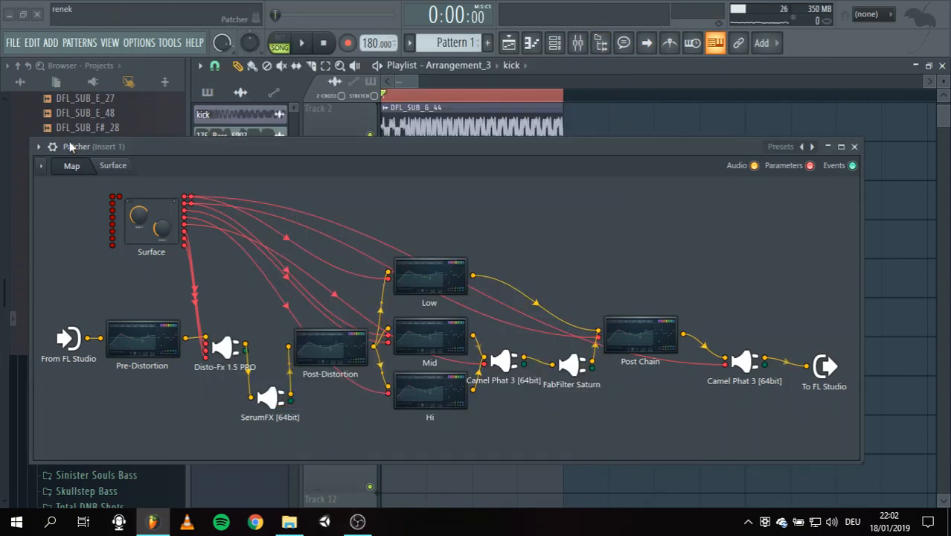
Step: Create an automation clip for the Filter slider on Patcher's Surface
click(113, 168)
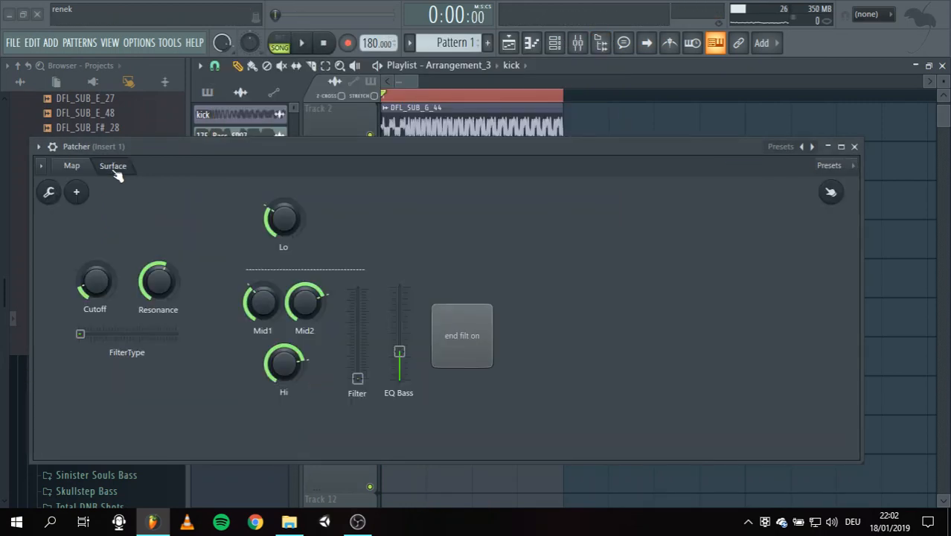
right_click(364, 379)
click(400, 383)
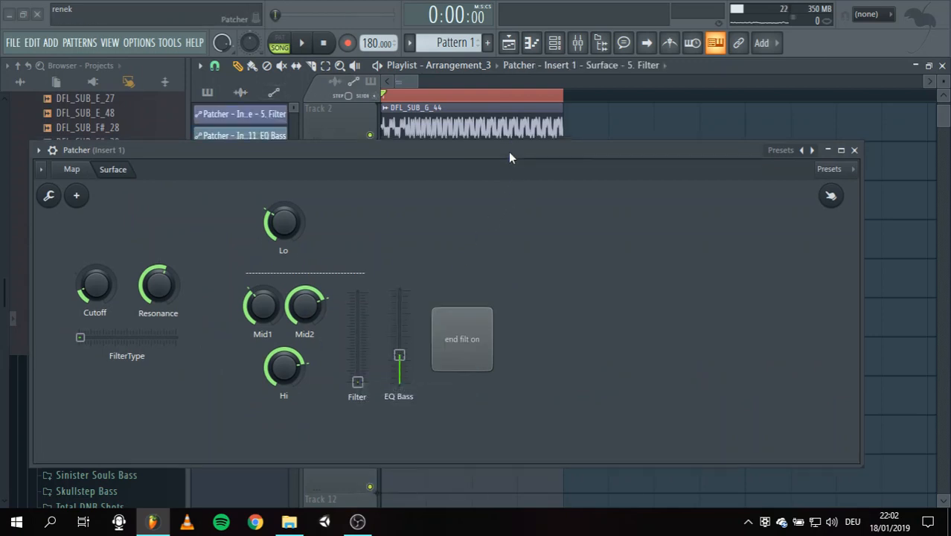
Step: Raise the start point of the Filter automation clip to form a falling ramp across the loop, and play it
drag(510, 153, 484, 322)
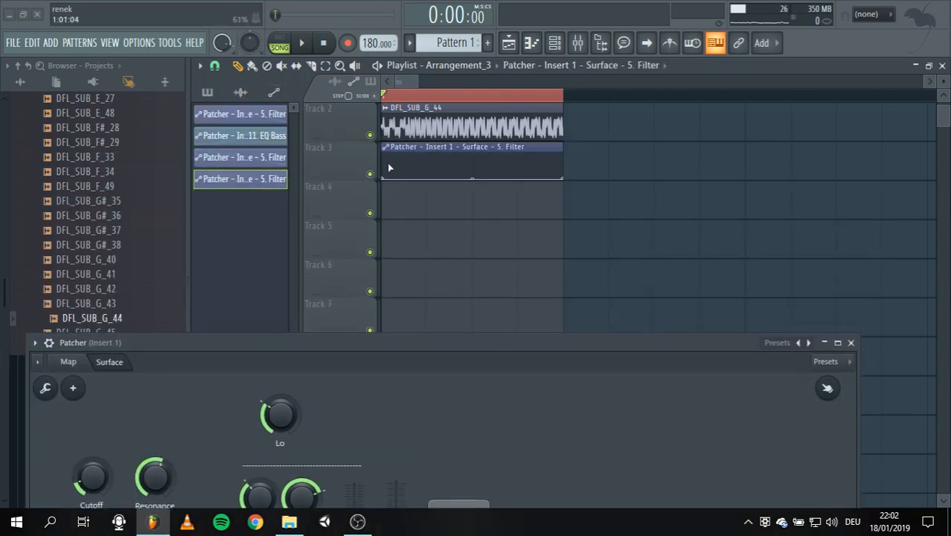
drag(382, 177, 386, 155)
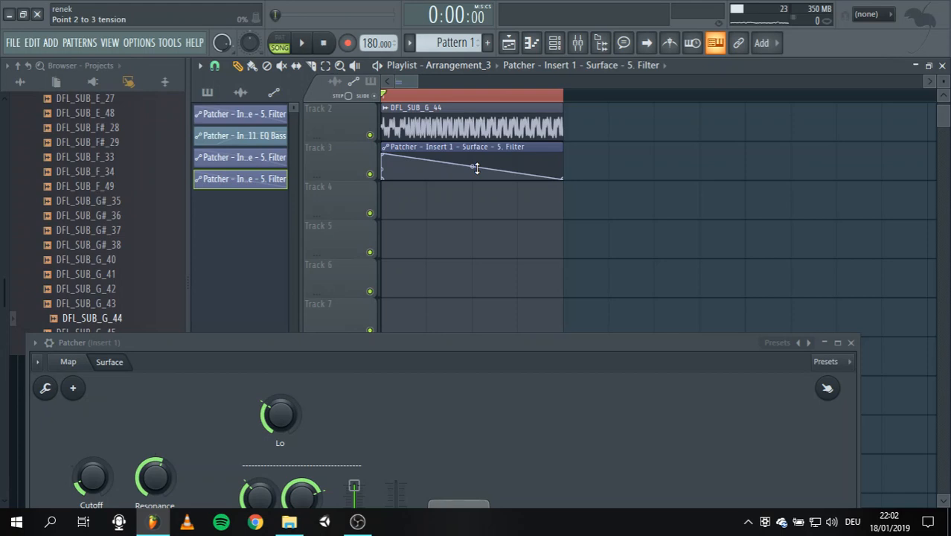
scroll(465, 216, up, 1)
key(space)
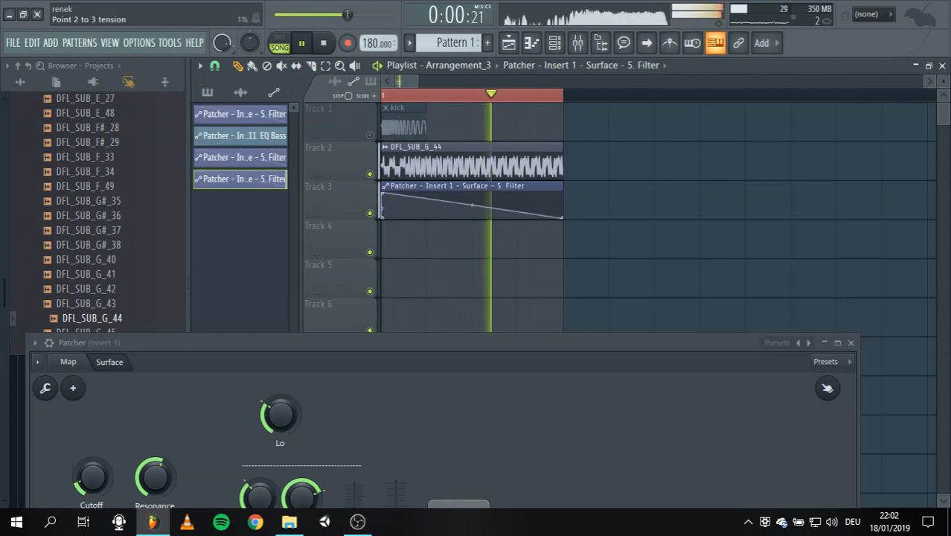
key(space)
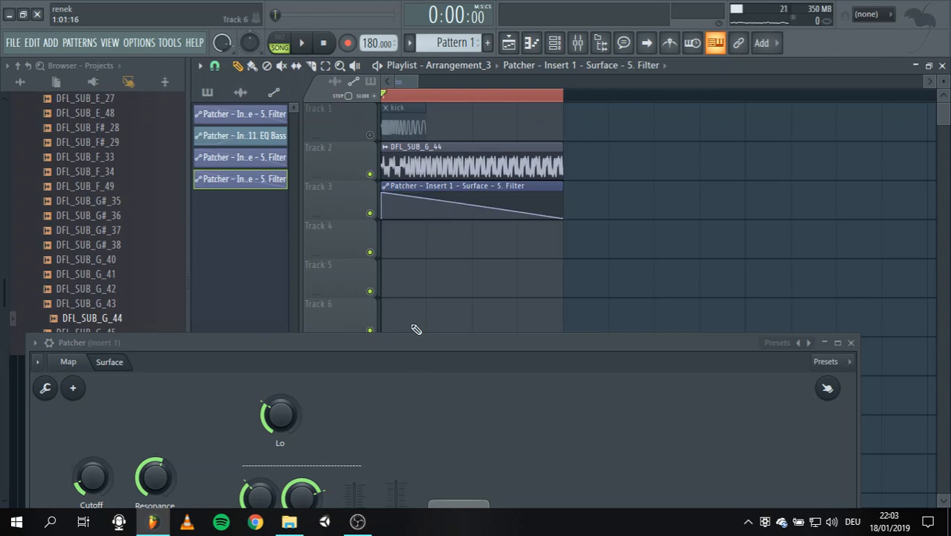
Step: Return Patcher to its Map view, and reposition the window so the module chain is readable
drag(425, 342, 597, 0)
click(254, 19)
drag(379, 2, 123, 123)
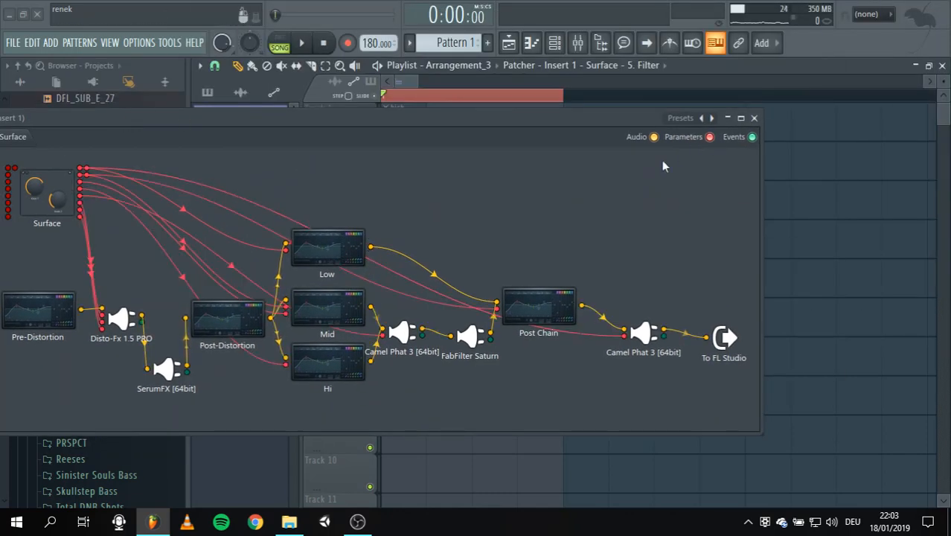
right_click(500, 216)
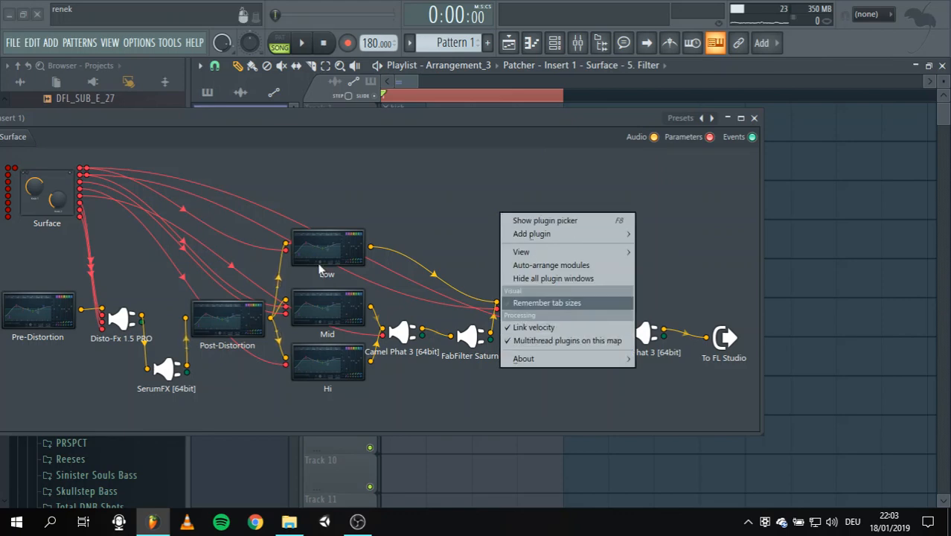
click(383, 216)
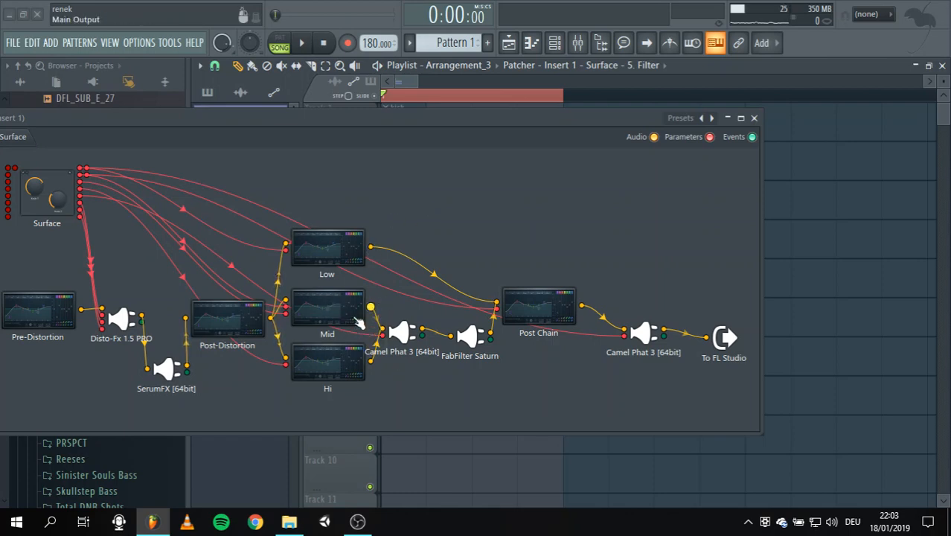
Step: Highlight the Mid and Hi modules together as the group feeding Camel Phat 3, and clear the selection
drag(336, 414, 325, 329)
click(403, 385)
drag(381, 399, 325, 304)
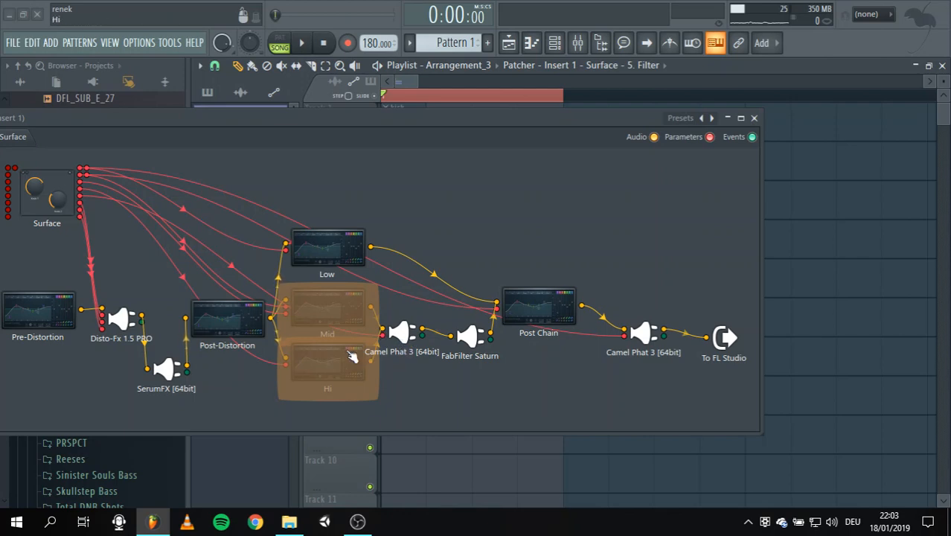
click(418, 406)
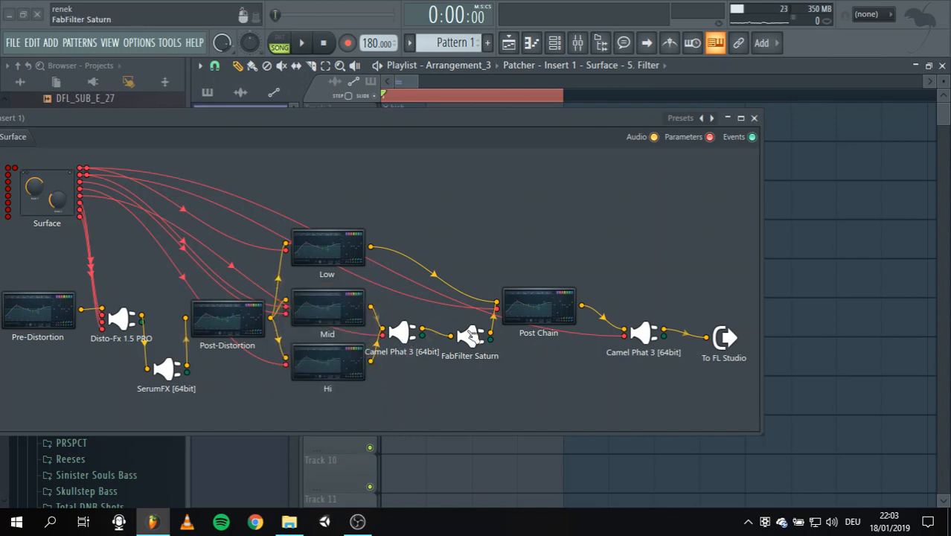
Step: Open FabFilter Saturn, lower the fourth band's level in line with its neighbours while testing playback, and close the plugin
double_click(476, 344)
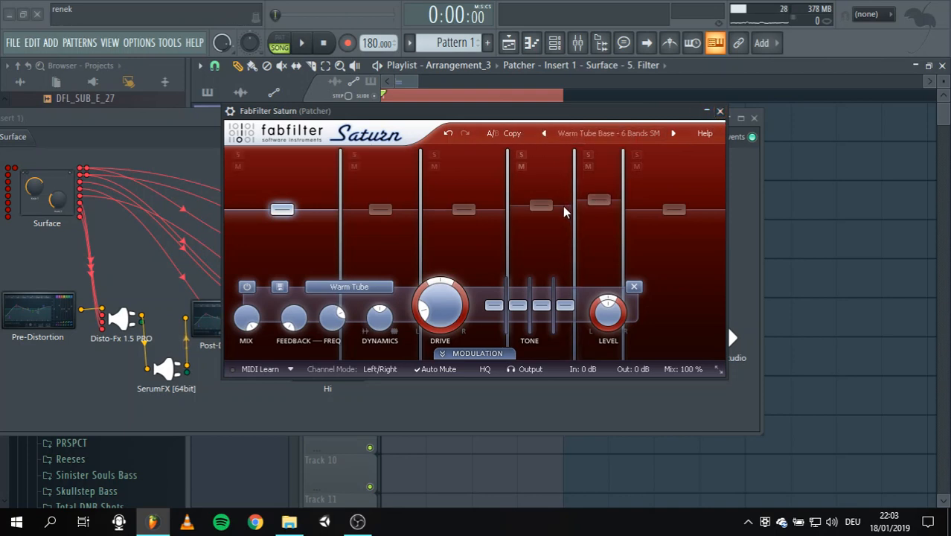
mouse_move(552, 212)
key(space)
mouse_move(551, 212)
mouse_down()
mouse_move(545, 195)
mouse_move(541, 208)
mouse_up()
key(space)
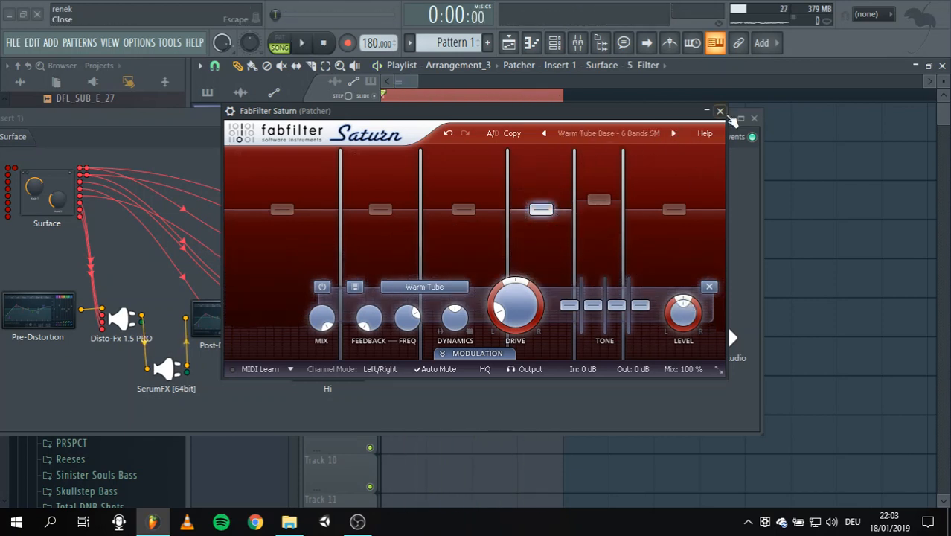
click(719, 111)
drag(468, 340, 467, 346)
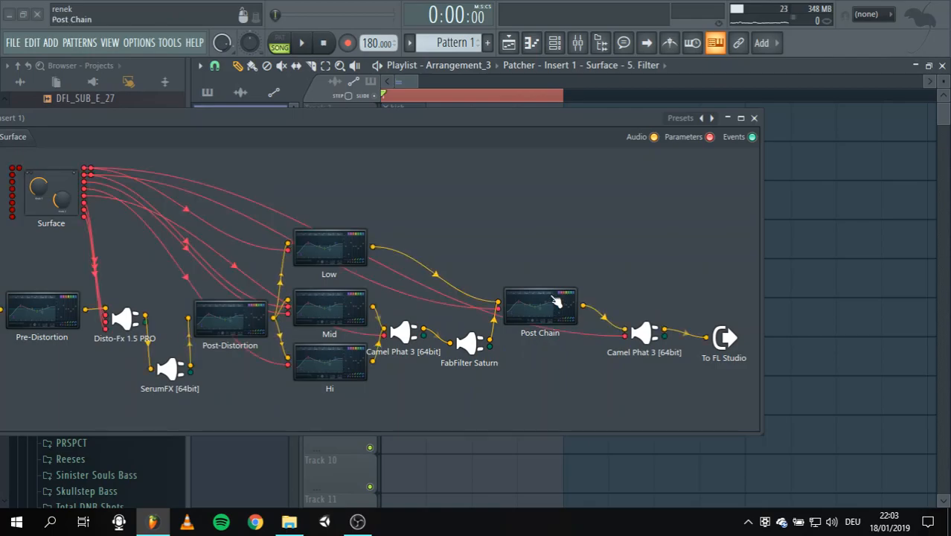
Step: Open the Post Chain EQ in a smaller window, play the loop to examine its low-end cut, and close it
double_click(551, 298)
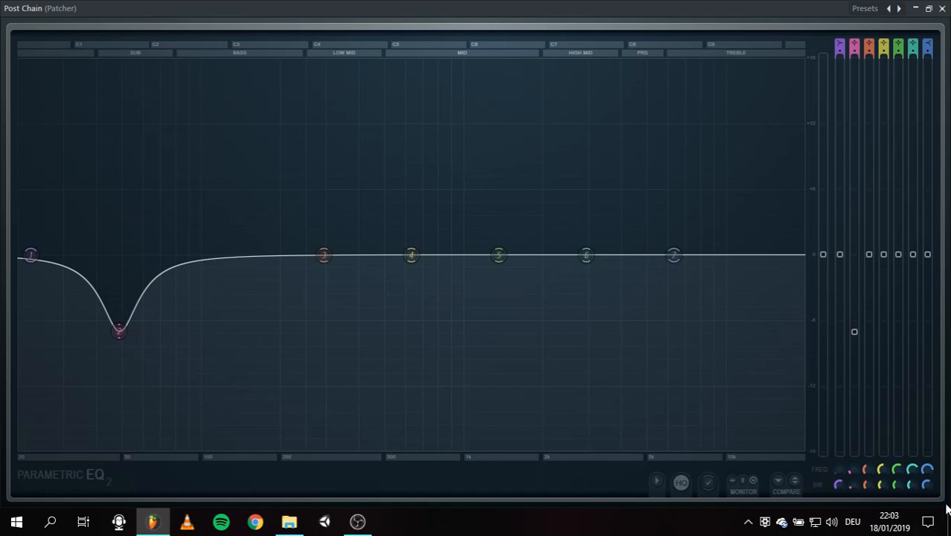
double_click(189, 9)
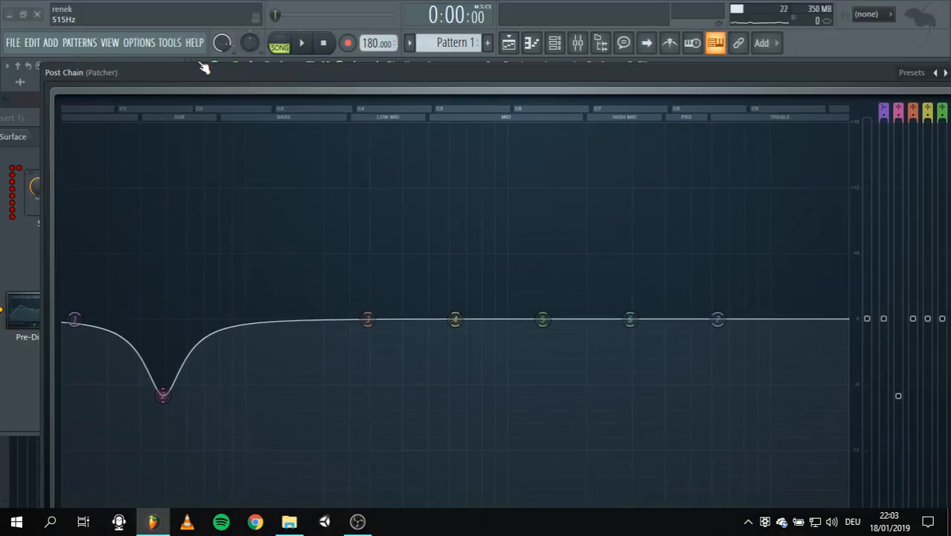
double_click(45, 72)
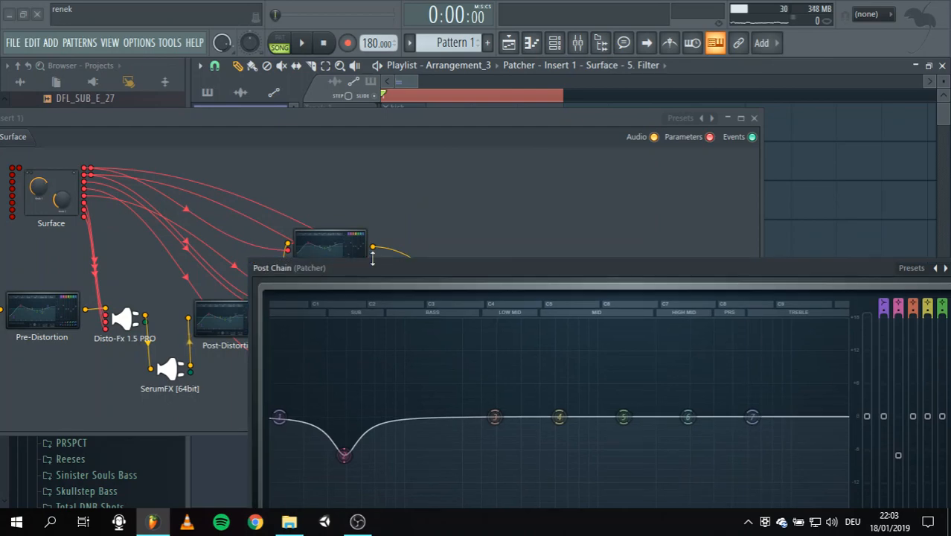
drag(353, 258, 195, 119)
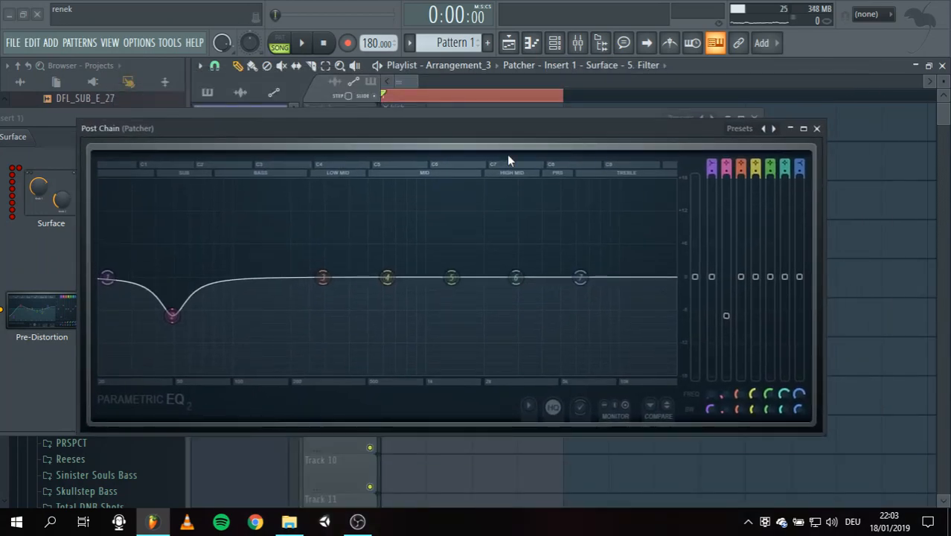
key(space)
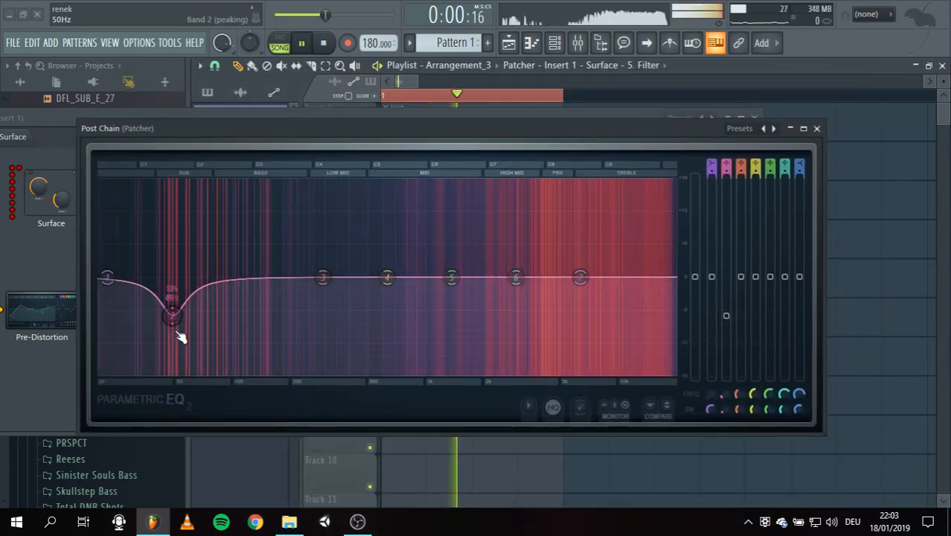
key(space)
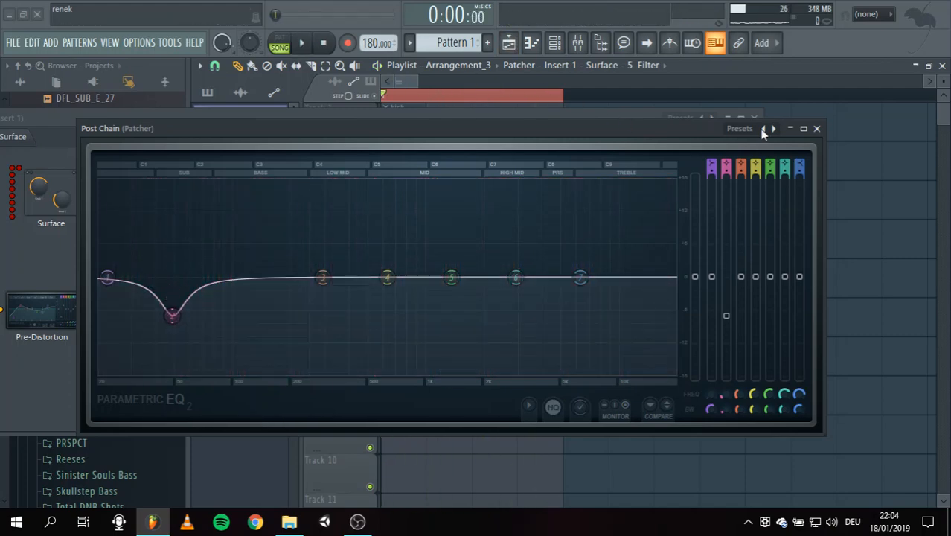
click(816, 128)
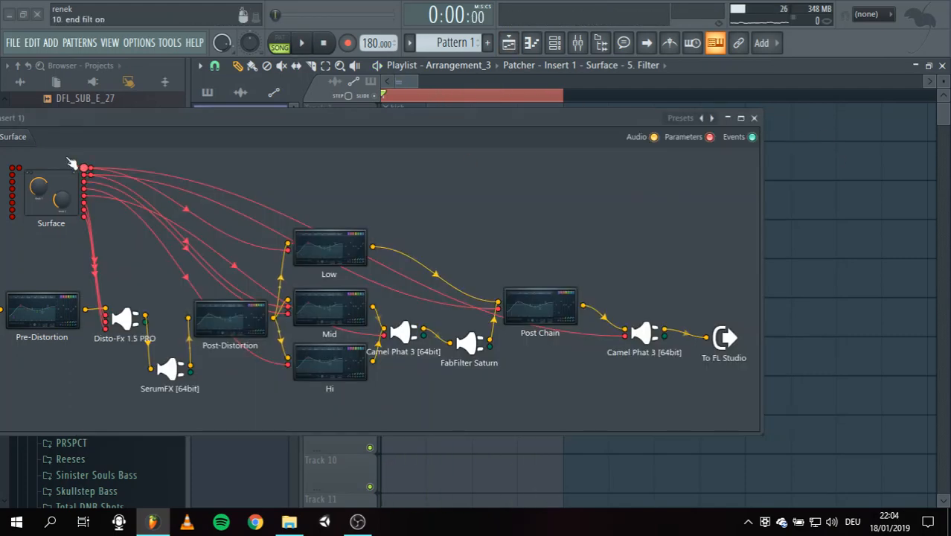
Step: Create an automation clip for the EQ Bass slider on Patcher's Surface, and close Patcher
drag(23, 139, 253, 148)
click(244, 146)
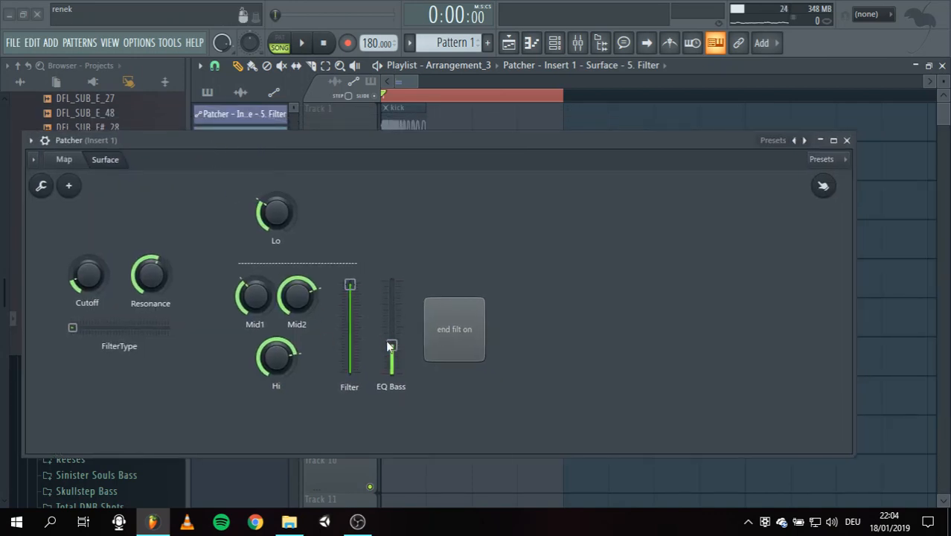
right_click(389, 347)
click(433, 386)
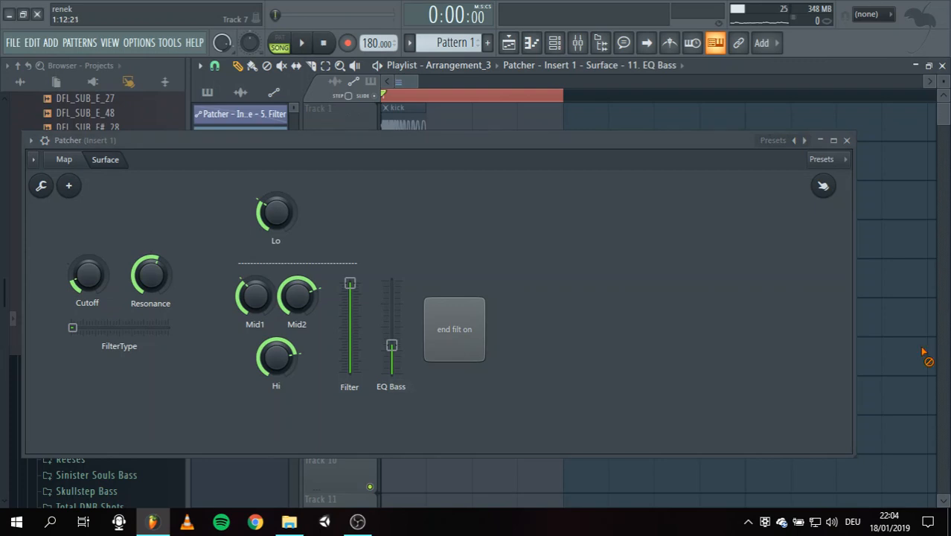
click(846, 140)
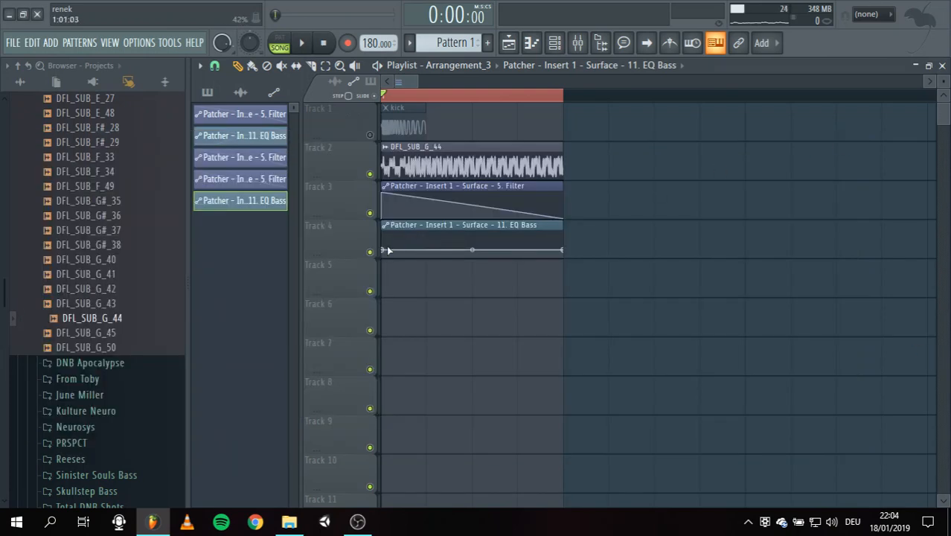
Step: Shape the EQ Bass automation clip into a curved rise from its lowest value to a slightly raised end point, and play it
drag(387, 250, 453, 265)
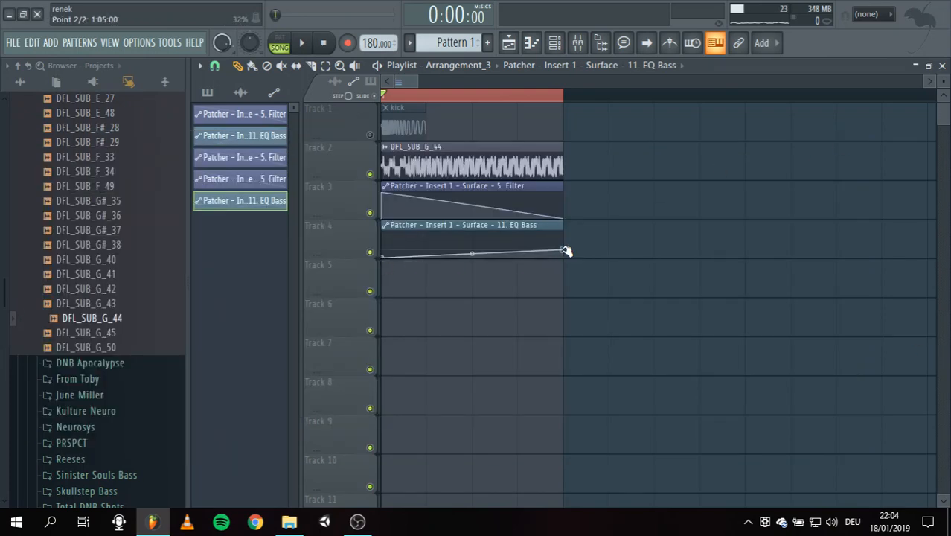
drag(565, 251, 566, 242)
drag(470, 251, 470, 230)
key(space)
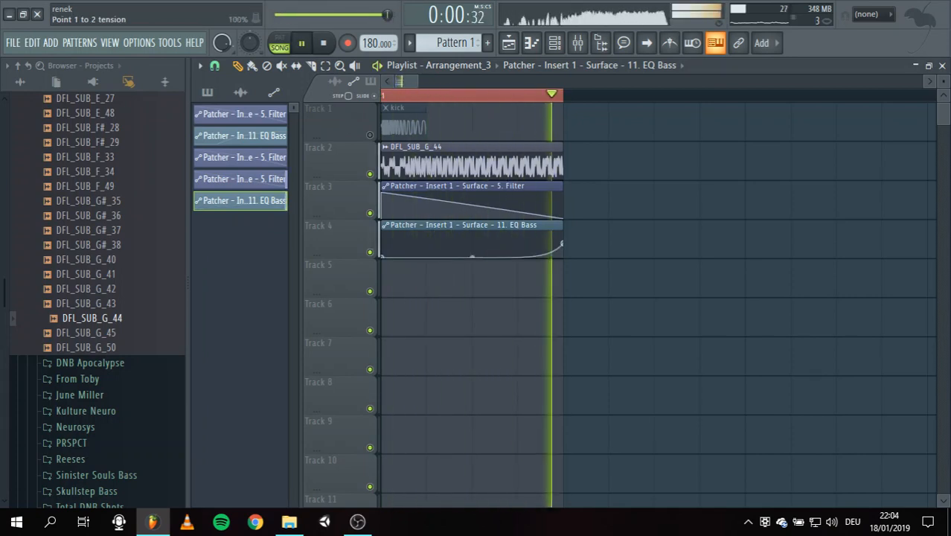
drag(472, 243, 472, 247)
key(space)
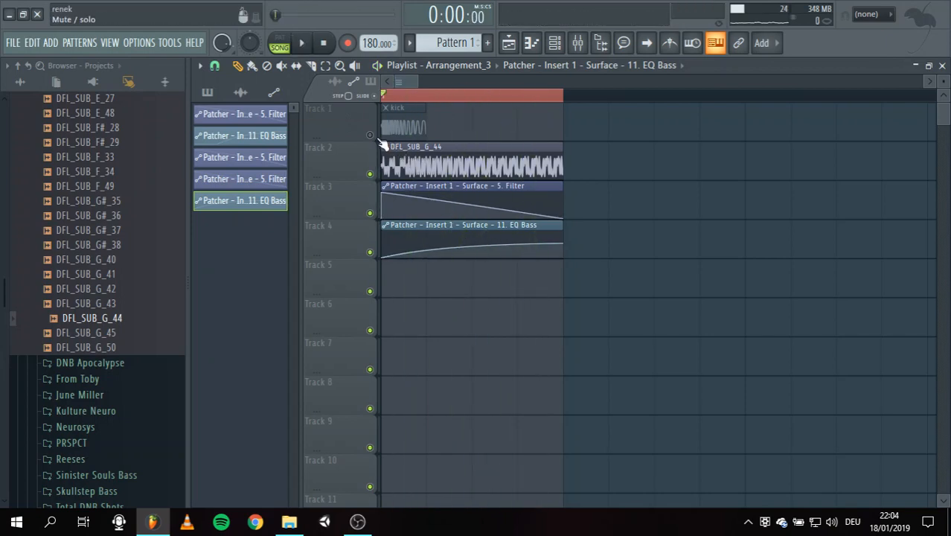
Step: Unmute the kick track and fine-tune the EQ Bass curve's tension while playing the loop
click(370, 135)
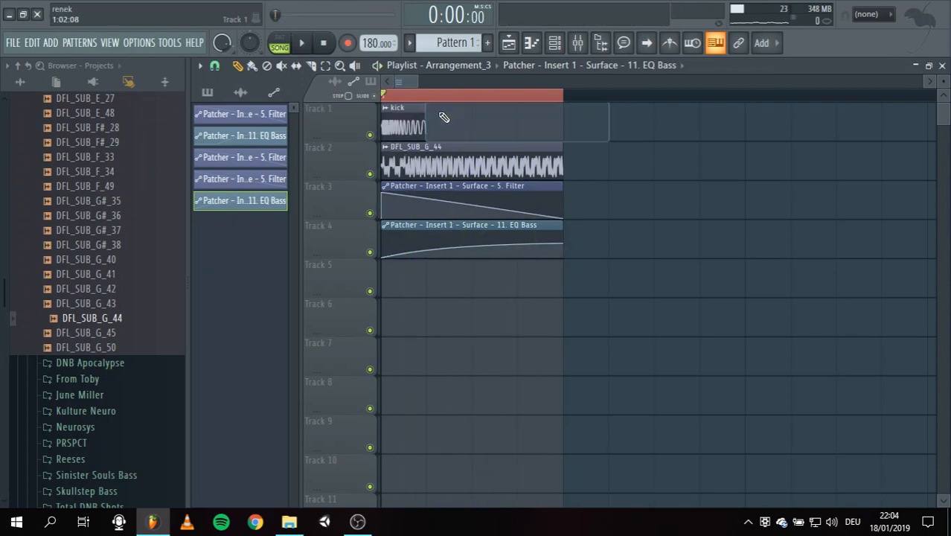
click(425, 119)
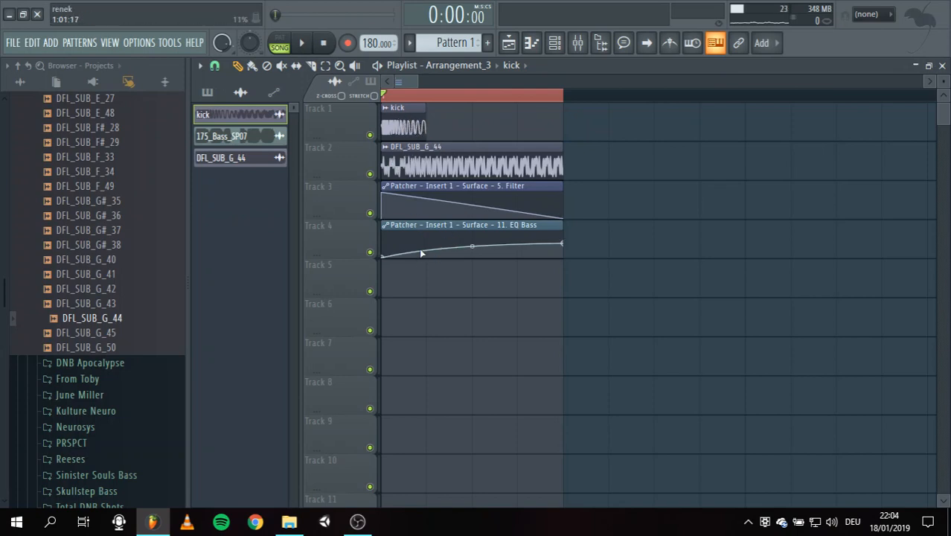
drag(472, 243, 471, 244)
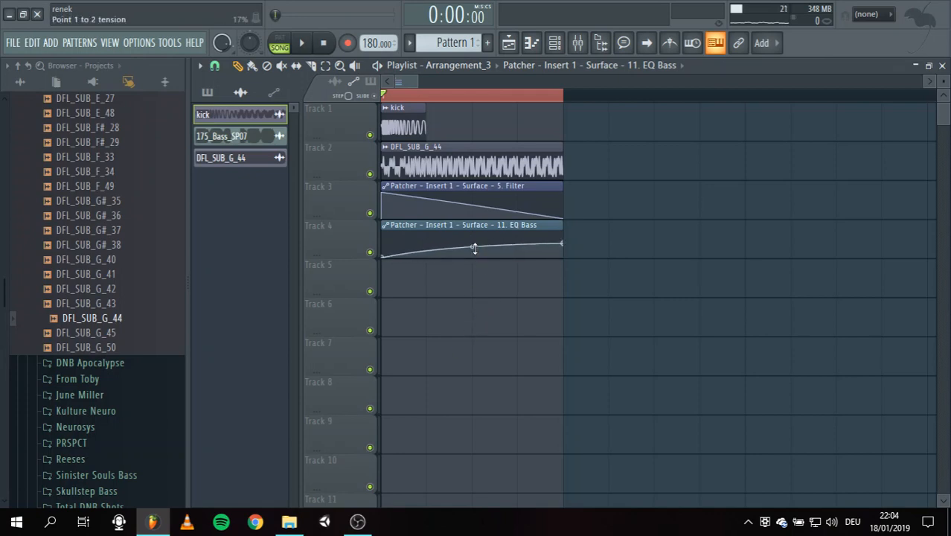
key(space)
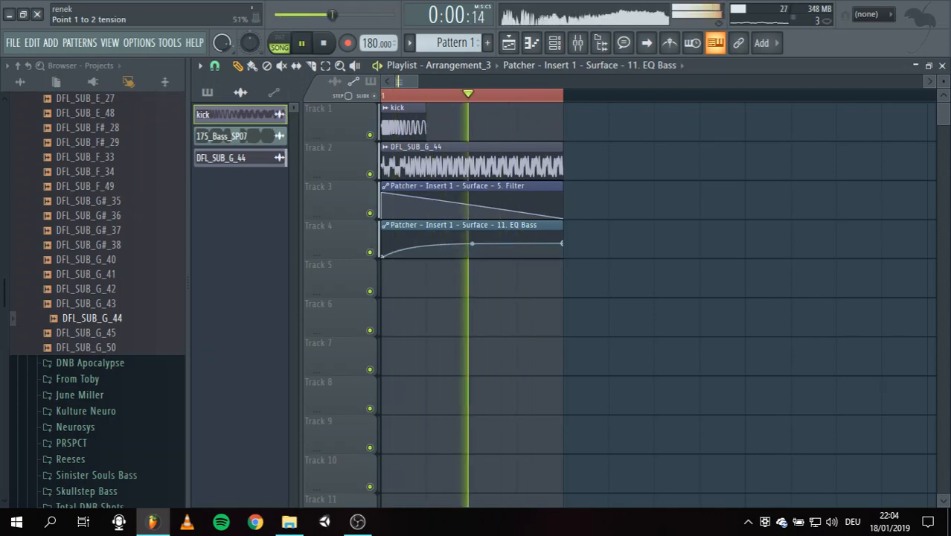
key(space)
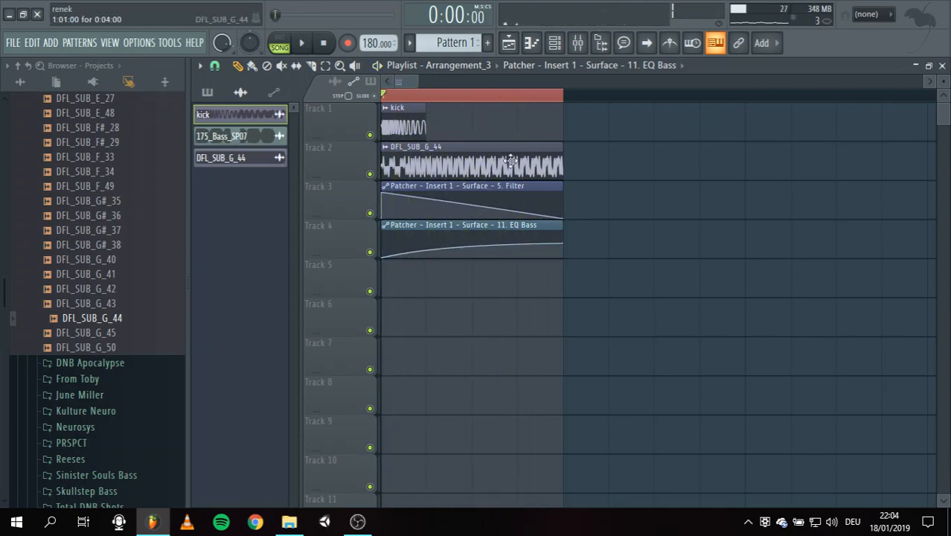
Step: Inspect the KuraraRemix and Insert 1 tracks in the mixer, and return to the playlist
click(586, 43)
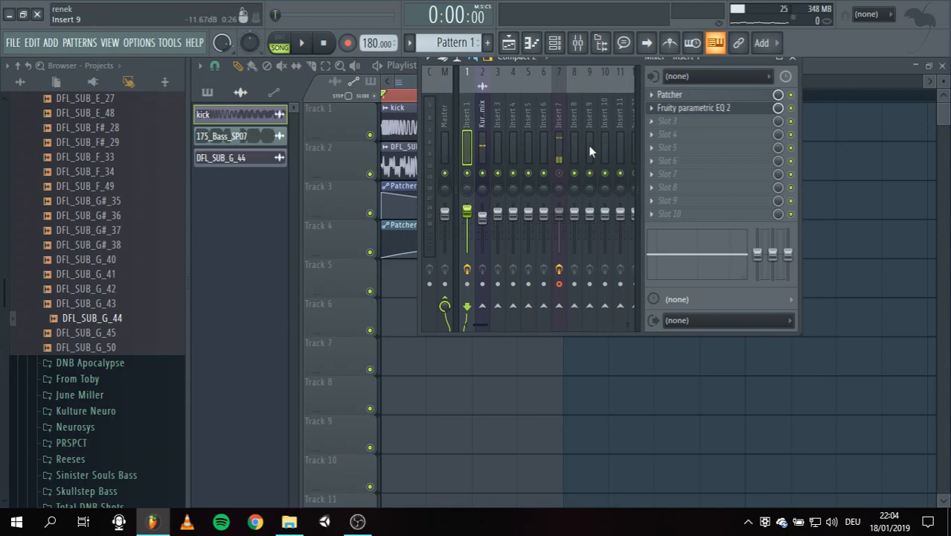
click(484, 143)
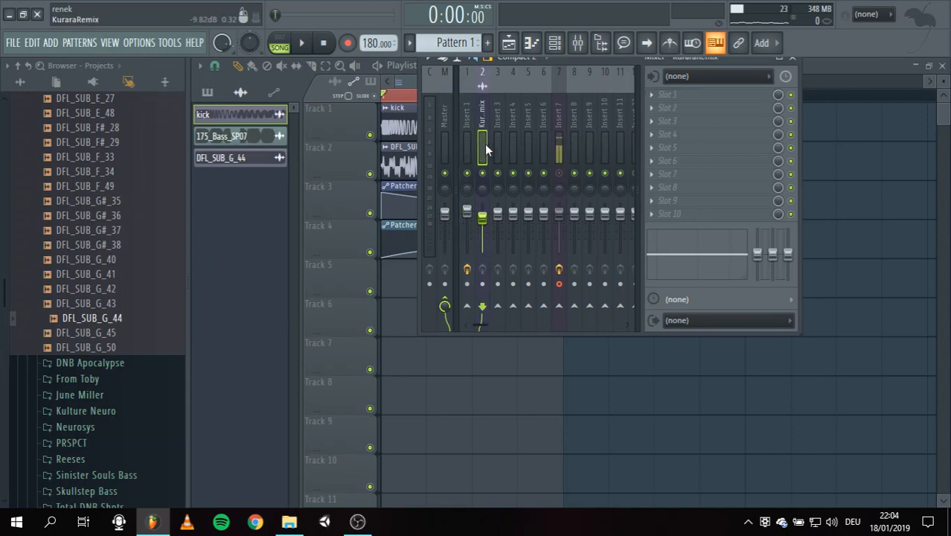
click(434, 143)
click(461, 143)
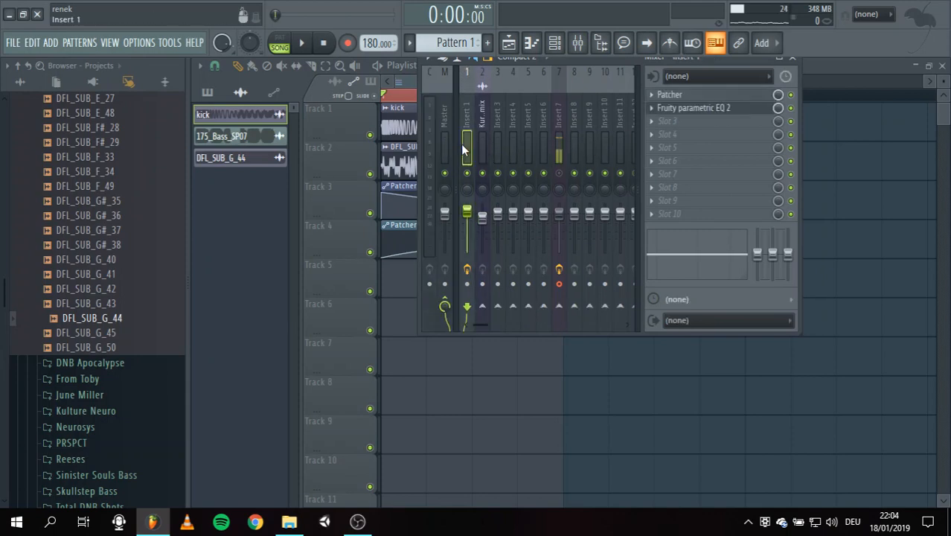
click(699, 112)
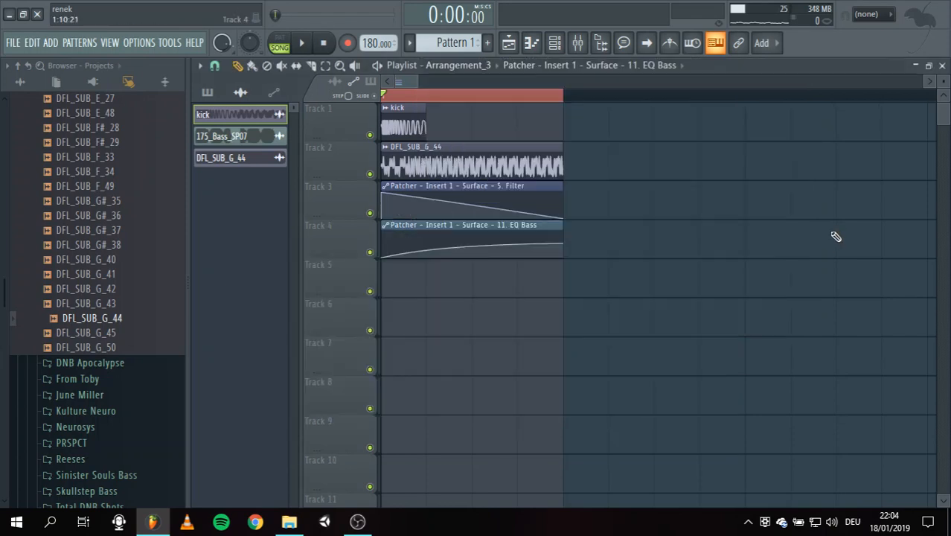
Step: Switch the playlist to the arrangement named Arrangement, and briefly view the 175_Bass_SP07 sample's channel settings
click(439, 162)
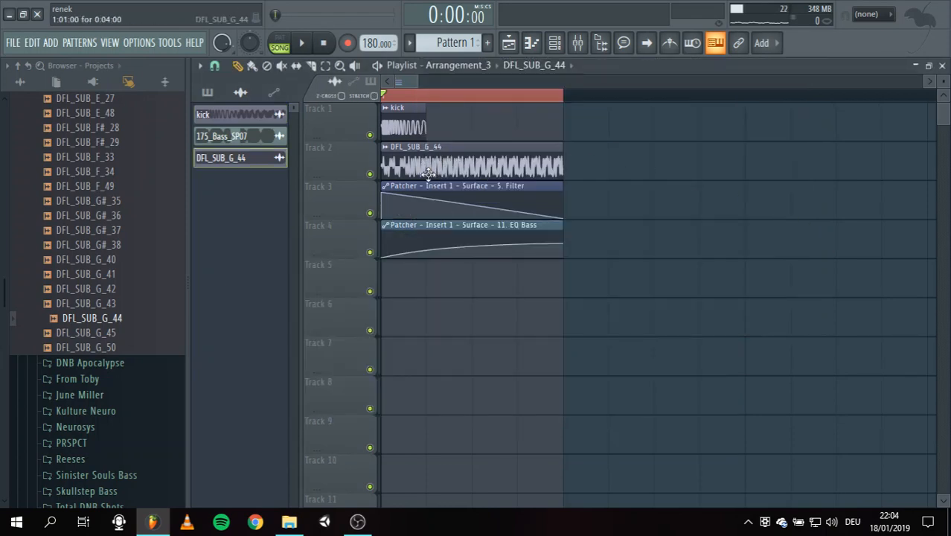
click(440, 71)
click(438, 94)
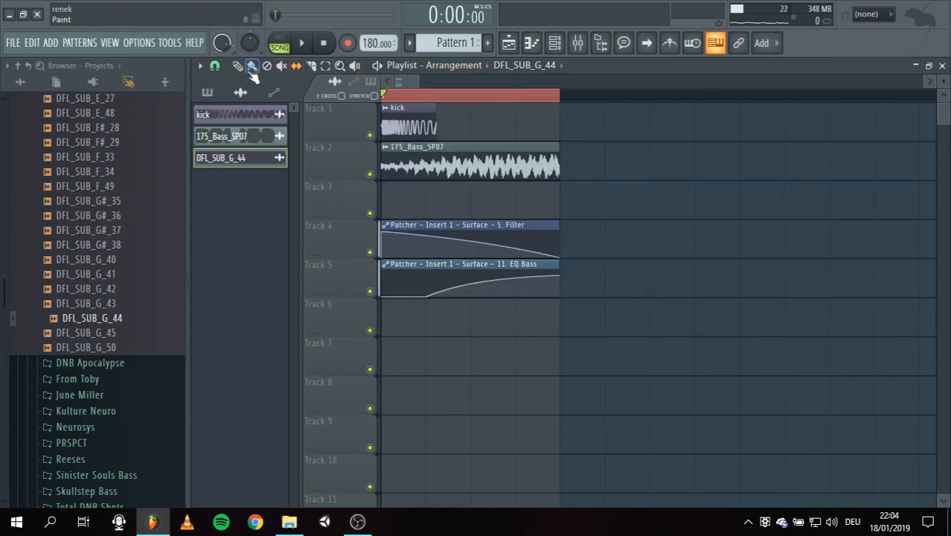
double_click(414, 154)
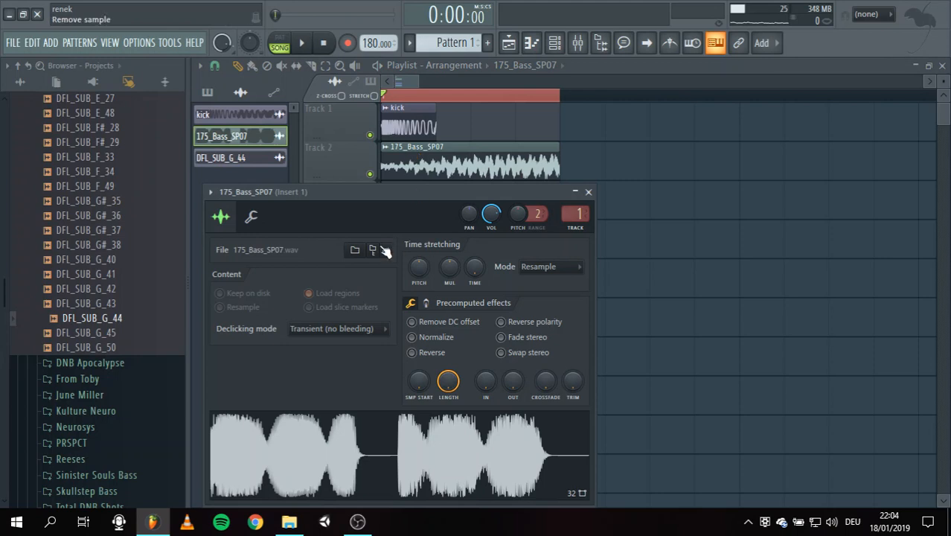
click(588, 193)
Step: Collapse the DF_SUB HITS and # DNB folders in the sample browser
scroll(95, 223, up, 15)
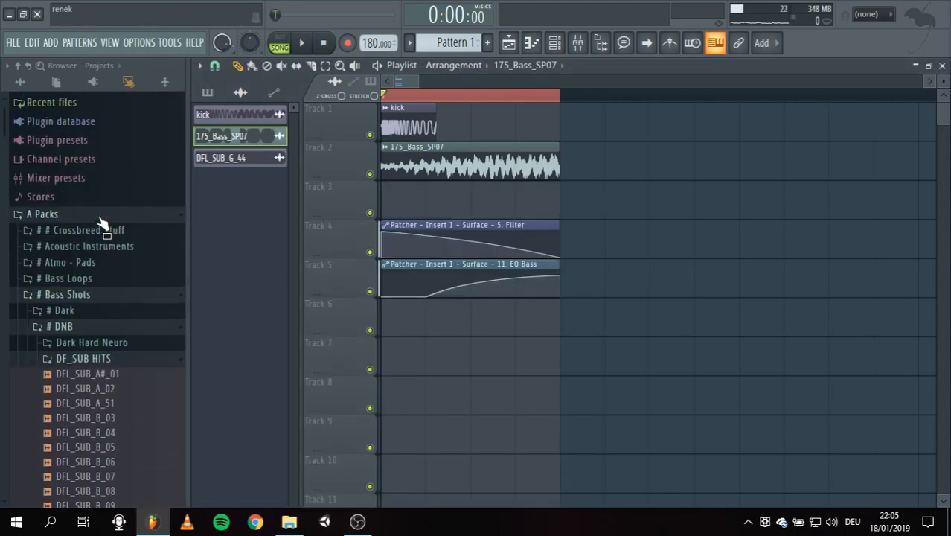
scroll(102, 220, down, 2)
click(110, 292)
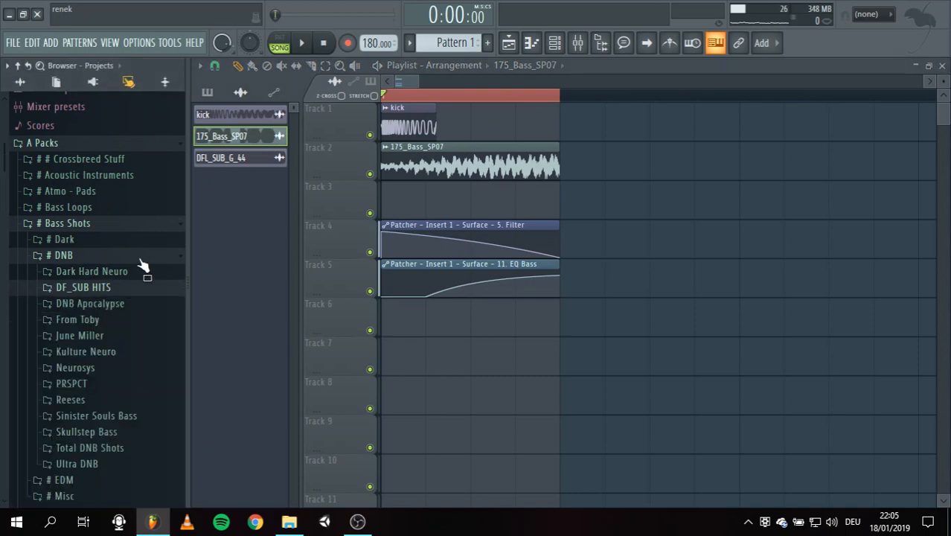
click(140, 260)
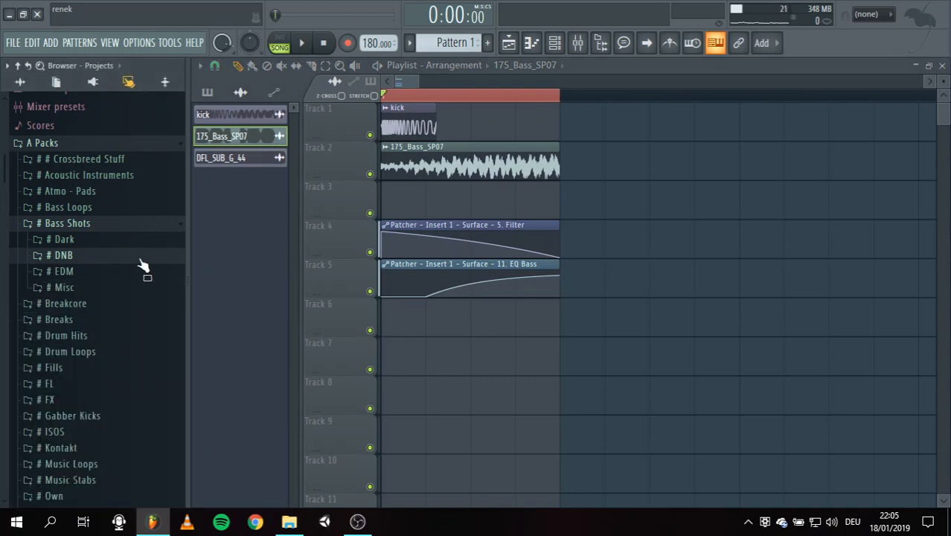
Step: Open the 175_Bass_SP07 channel settings, bypass the effects on mixer track Insert 1, and audition the dry sample
double_click(426, 168)
drag(415, 195, 421, 133)
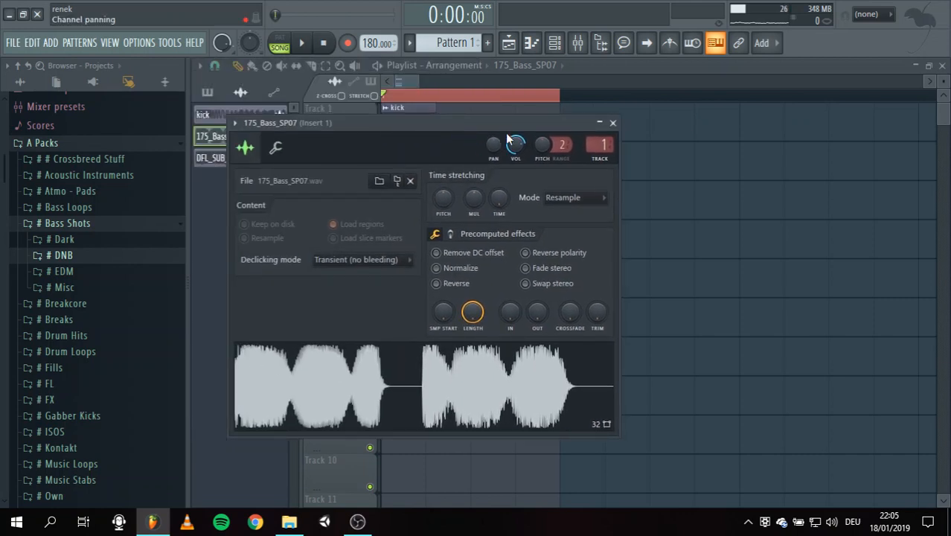
click(580, 45)
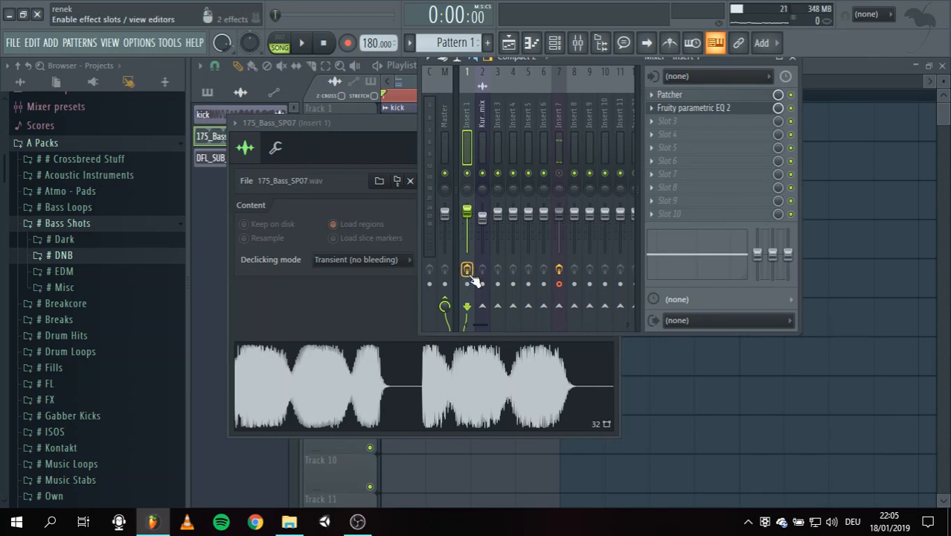
click(336, 368)
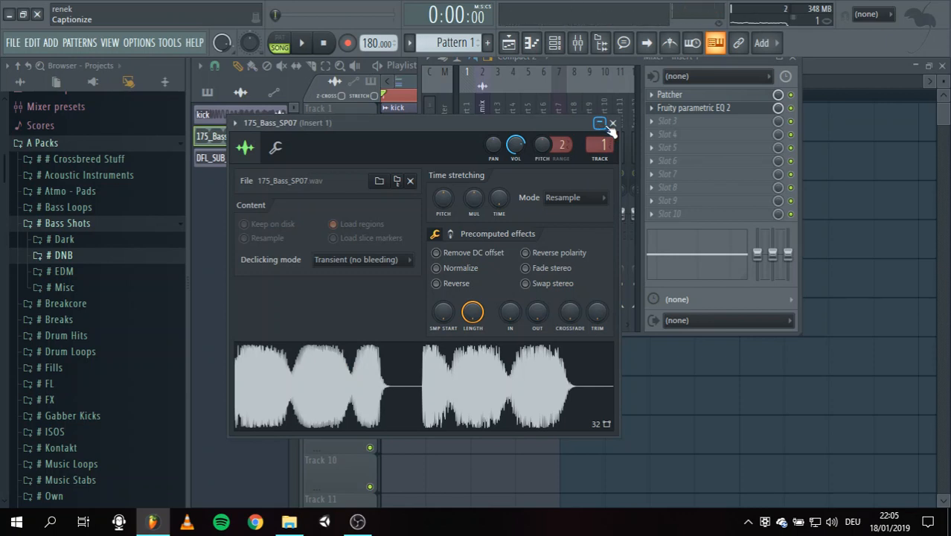
click(591, 57)
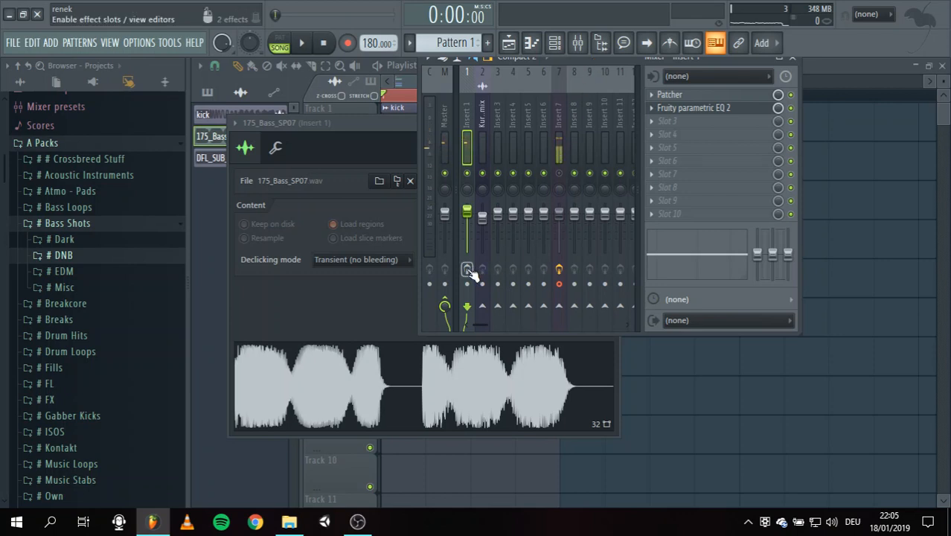
Step: Return to the playlist and play the loop with the 175_Bass_SP07 clip
click(658, 319)
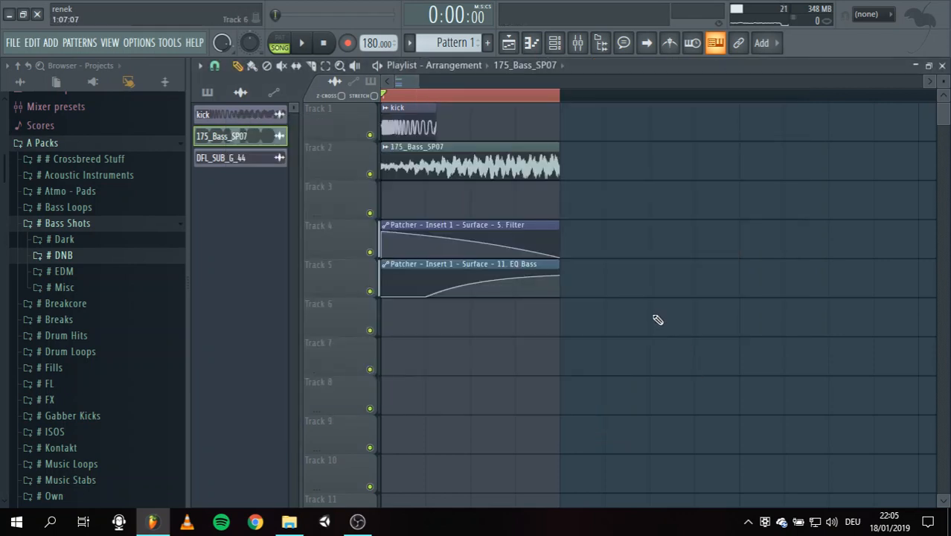
key(space)
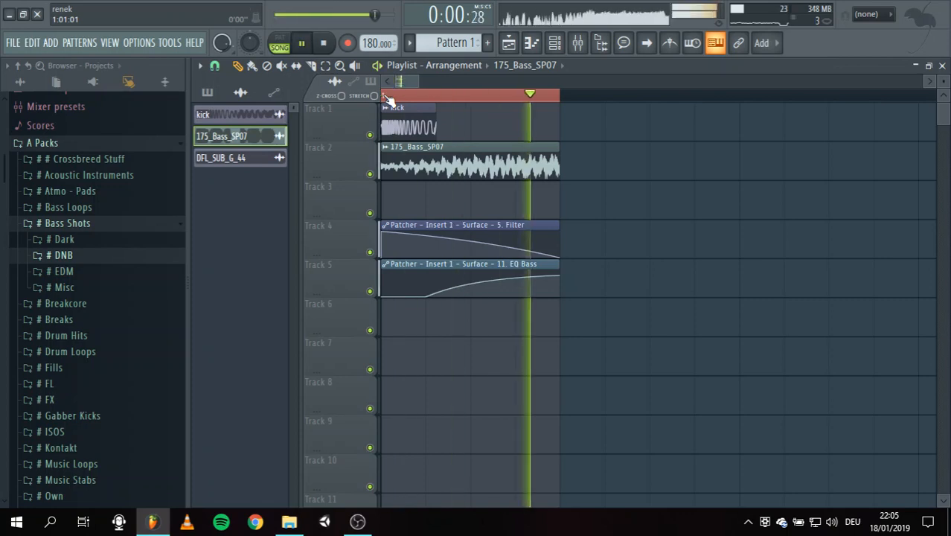
key(space)
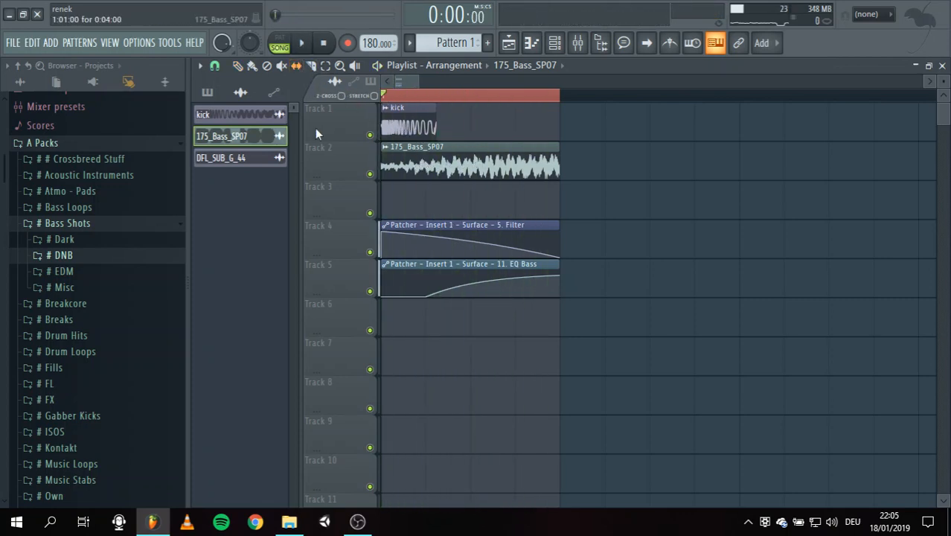
Step: Slip the audio inside the 175_Bass_SP07 clip on Track 2 to different offsets while the loop plays
key(space)
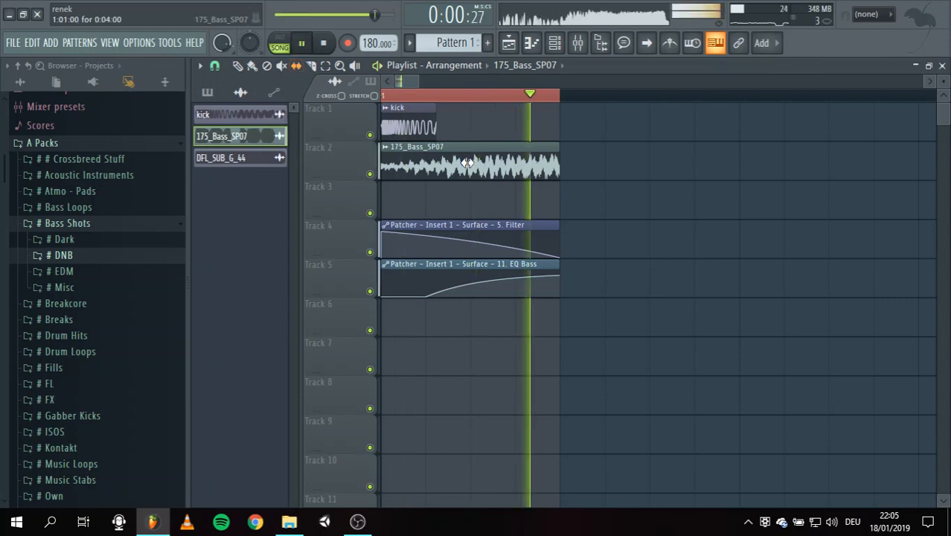
drag(206, 177, 278, 196)
drag(498, 167, 607, 152)
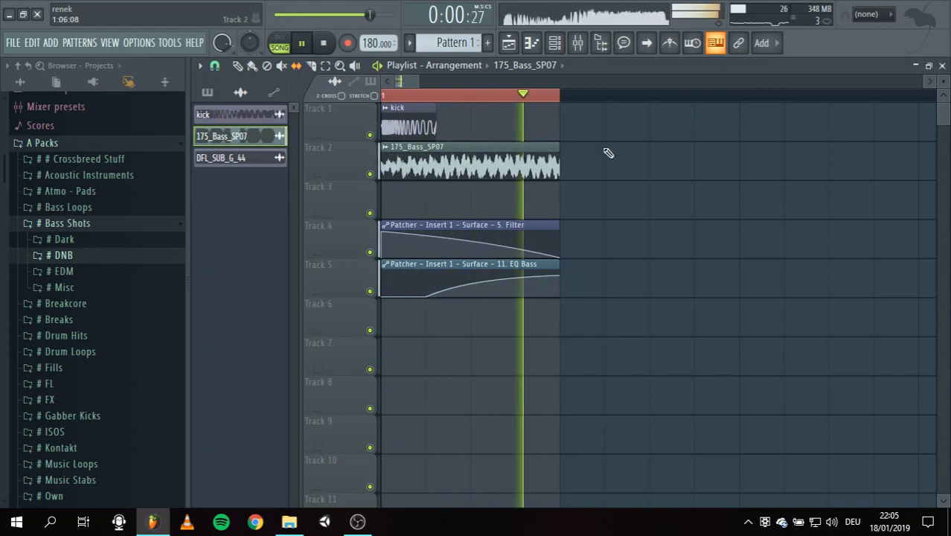
drag(462, 157, 724, 138)
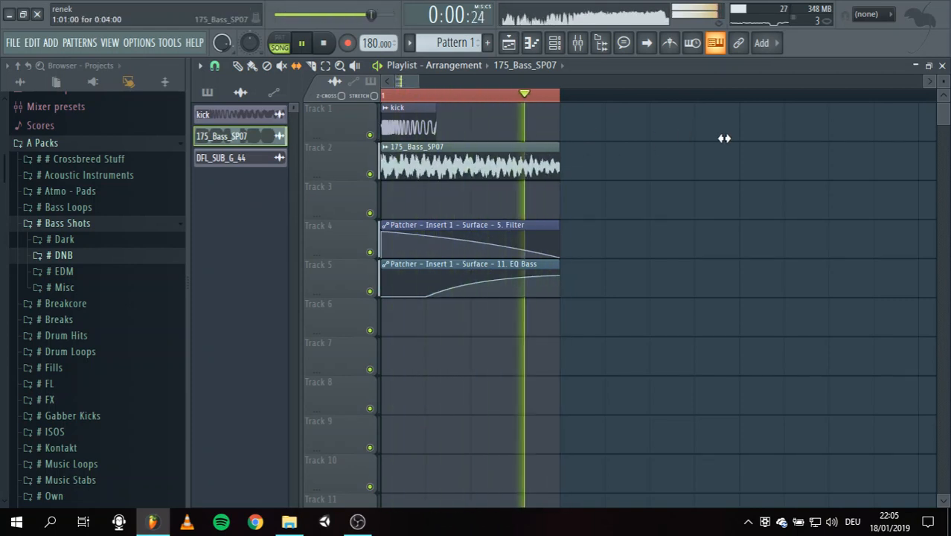
drag(480, 170, 632, 160)
drag(477, 172, 632, 170)
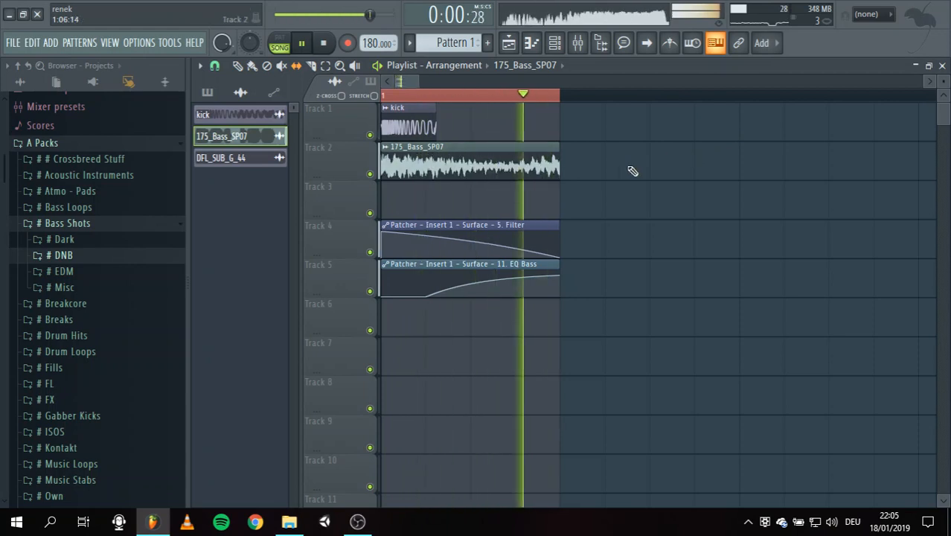
drag(488, 167, 281, 210)
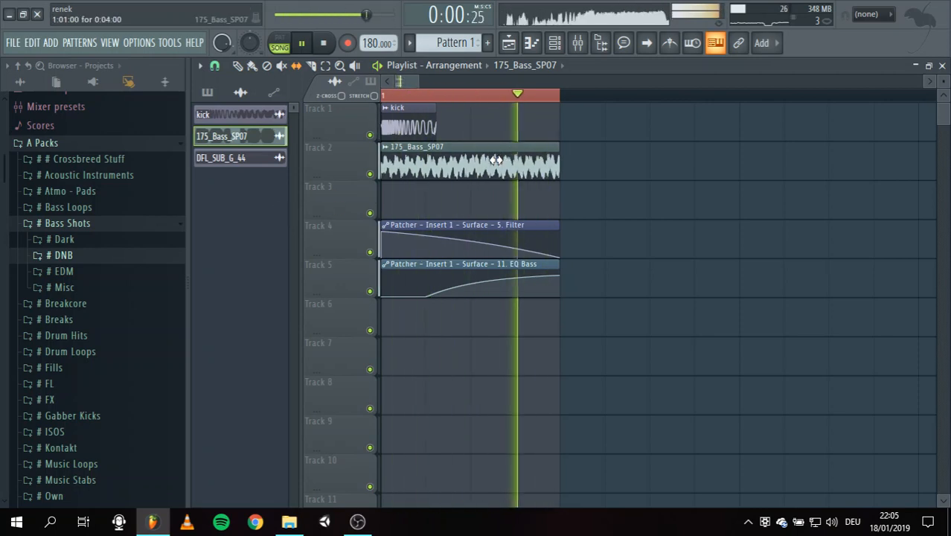
key(space)
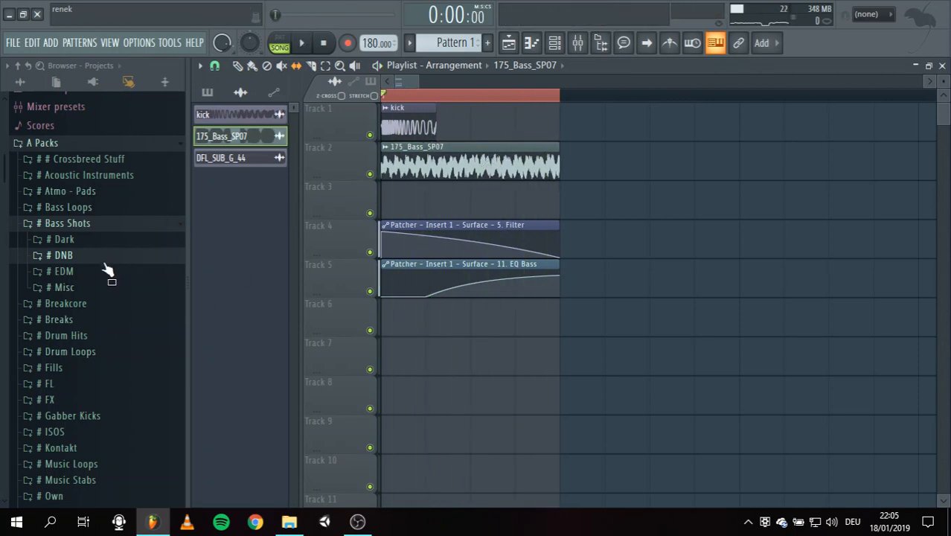
Step: Expand # Bass Shots, # Dark and Dark Dub in the browser, and preview samples including dd_bass_tappa_C and dd_bass_whip_C
click(85, 225)
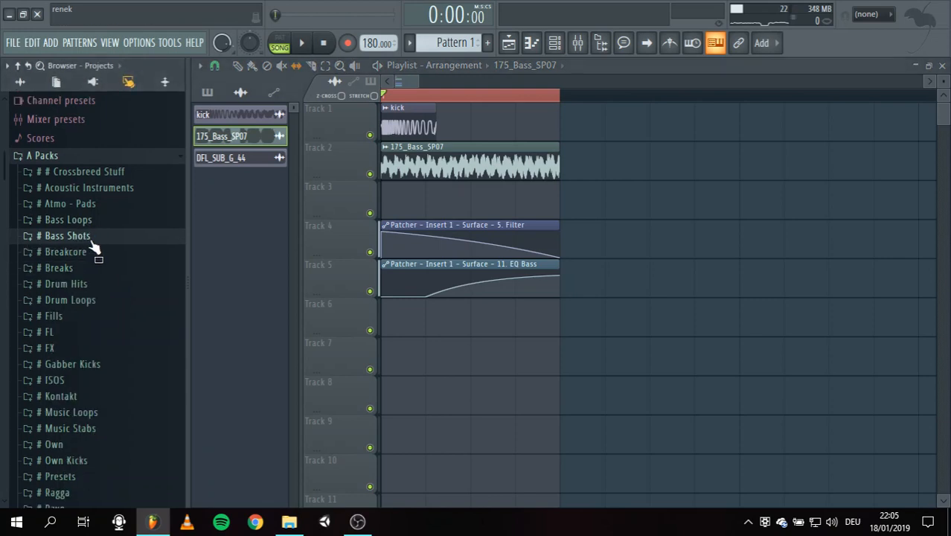
click(90, 239)
click(92, 263)
click(93, 260)
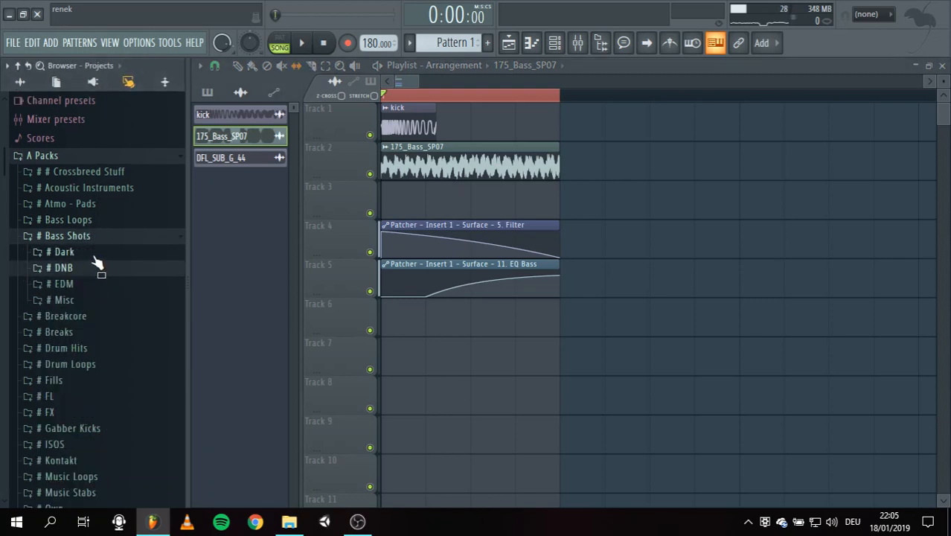
click(89, 251)
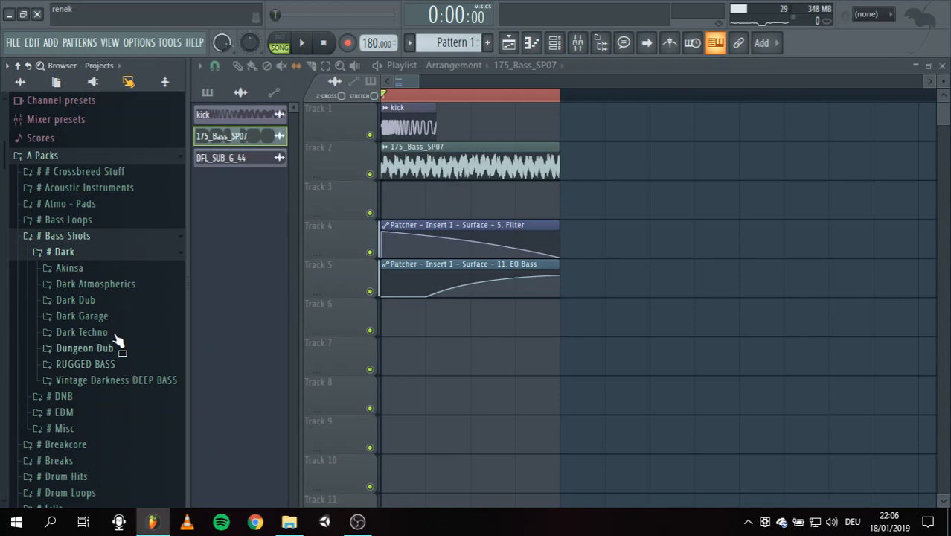
click(100, 303)
scroll(99, 300, down, 6)
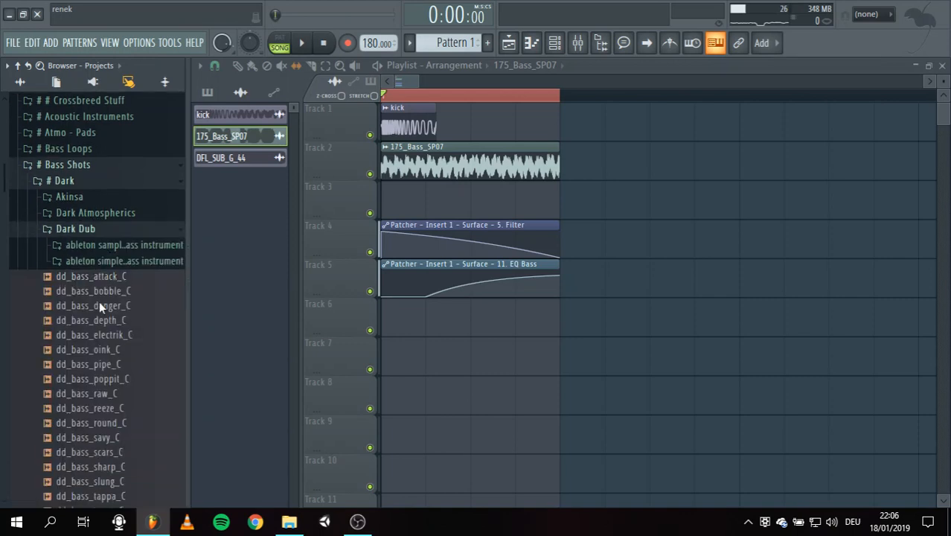
click(102, 282)
click(103, 296)
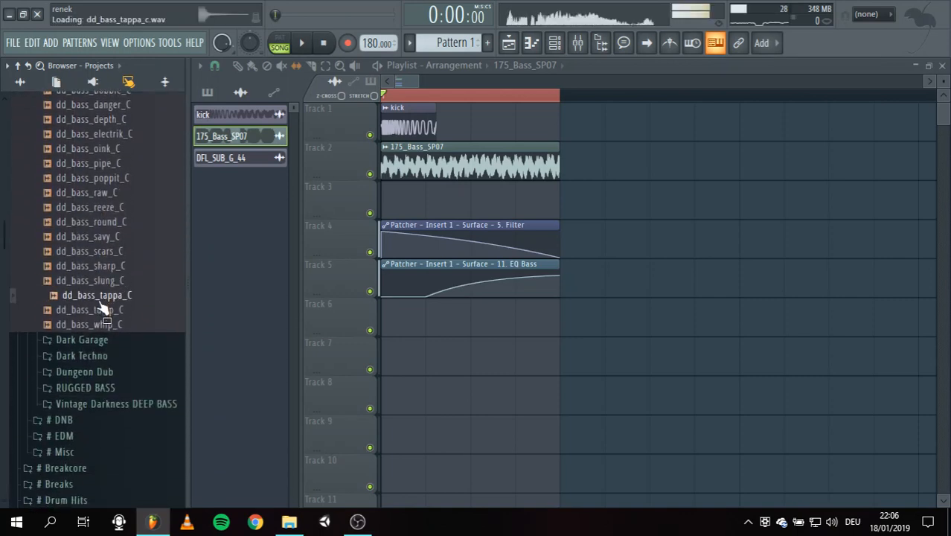
click(99, 324)
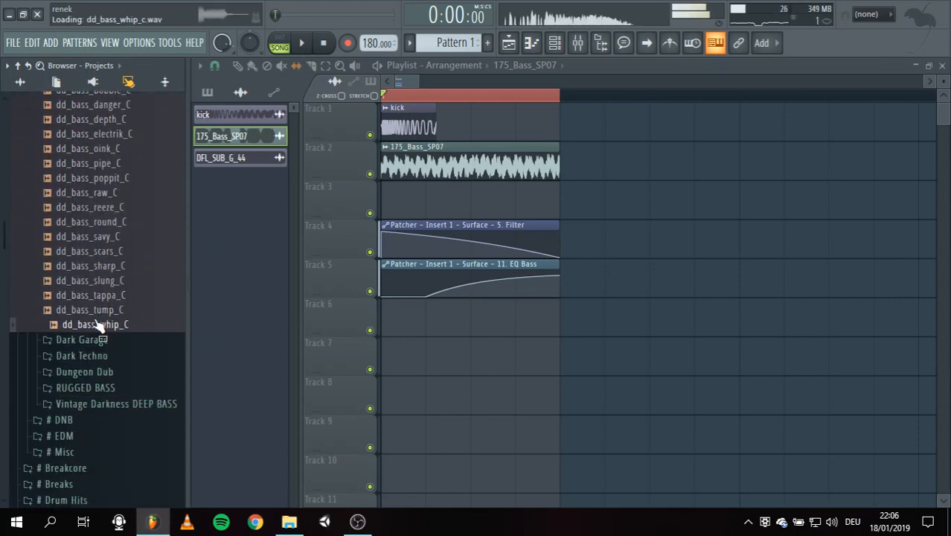
Step: Find RNW_RUGGED BASS_G_43 in the RUGGED BASS folder, replace the Track 2 bass sample with it, and play the loop
click(104, 390)
click(104, 371)
scroll(96, 369, down, 6)
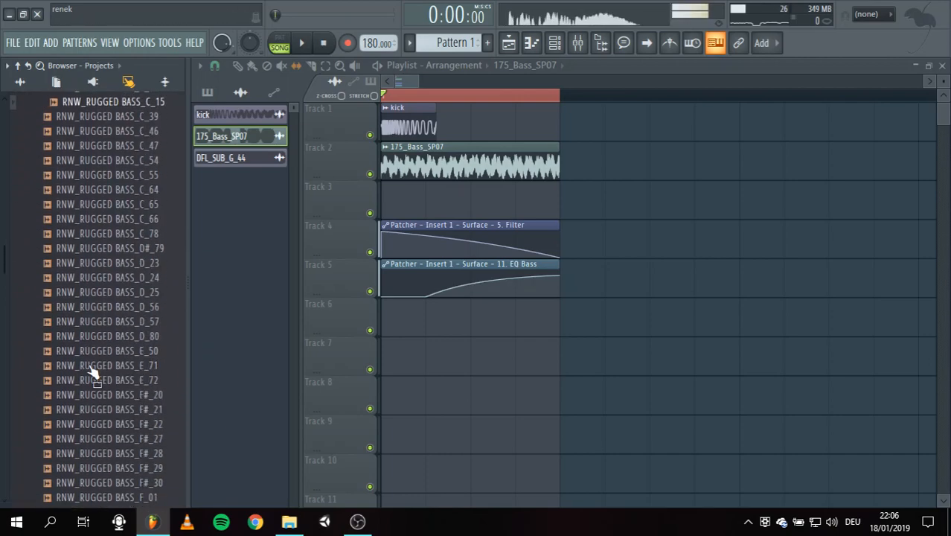
scroll(88, 362, down, 1)
click(106, 247)
drag(96, 255, 440, 166)
key(space)
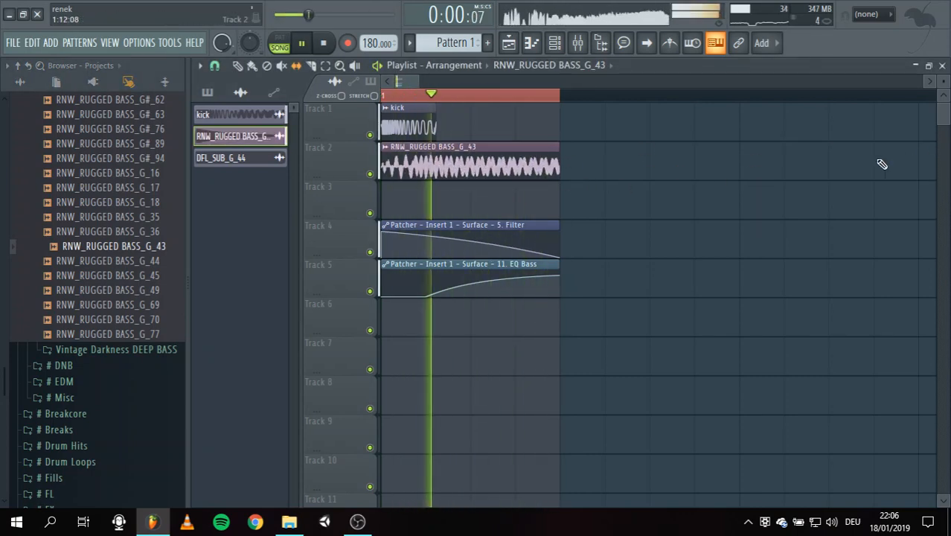
Step: Try RNW_RUGGED BASS_G_44 and RNW_RUGGED BASS_G_45 as the Track 2 bass sample, auditioning the loop with each
drag(118, 265, 506, 169)
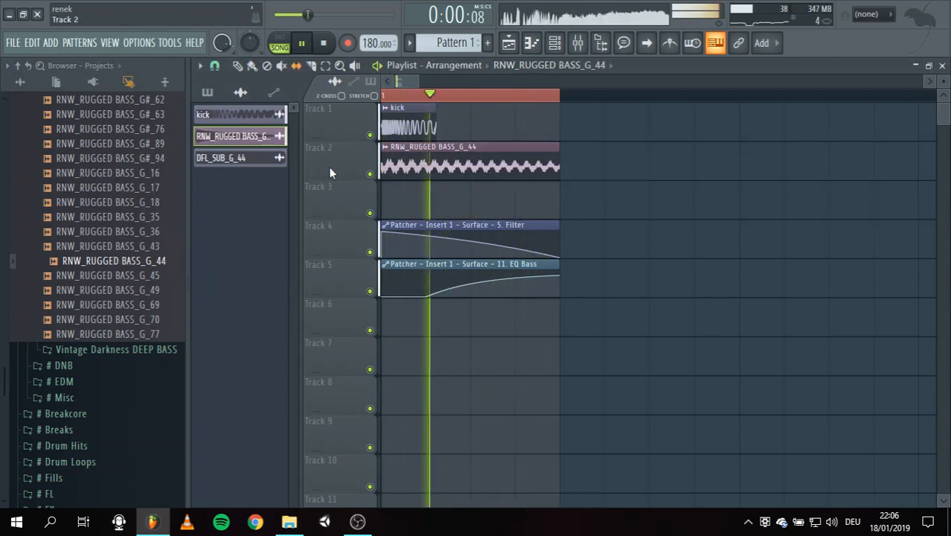
key(space)
drag(95, 279, 426, 173)
key(space)
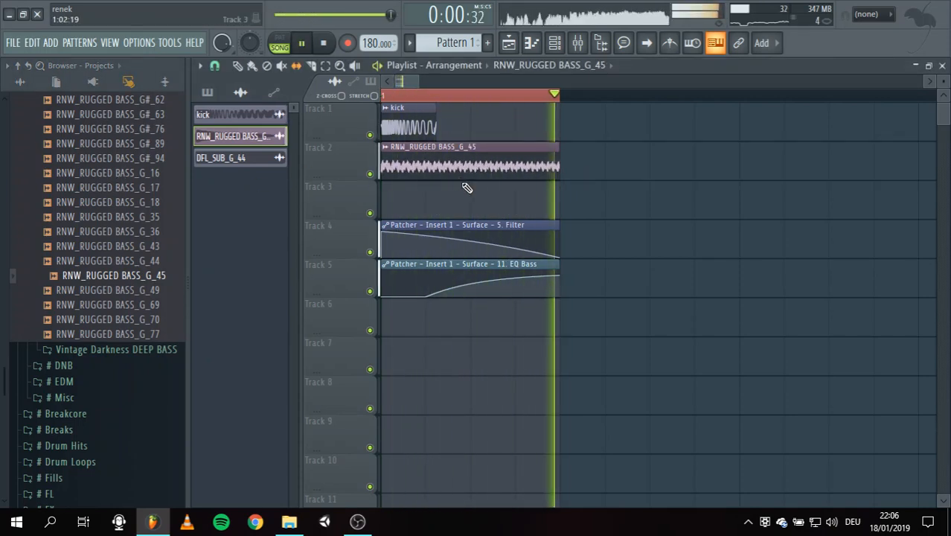
key(space)
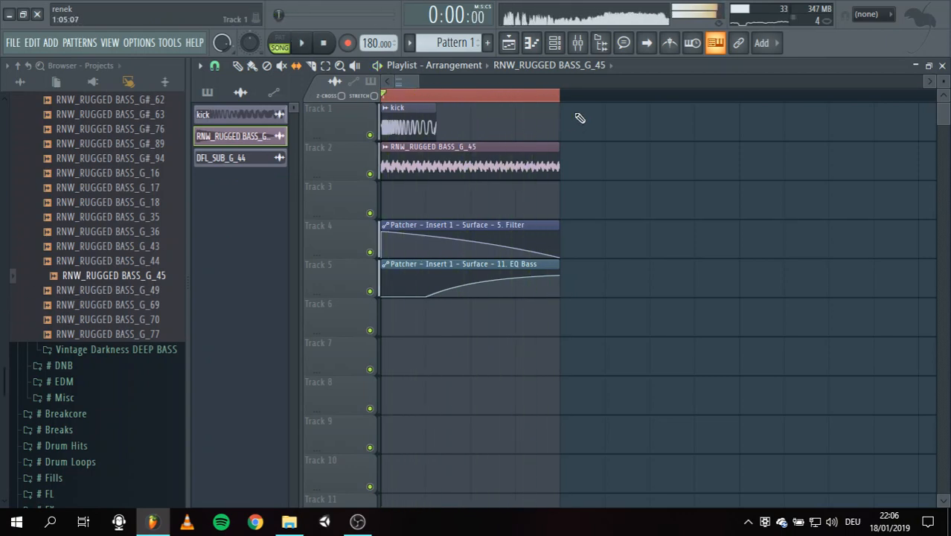
click(577, 43)
click(554, 43)
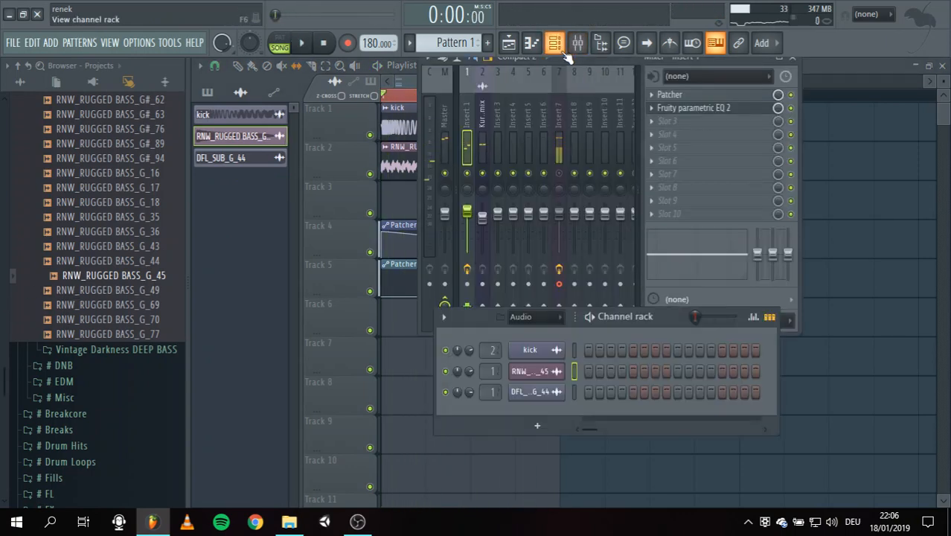
click(533, 44)
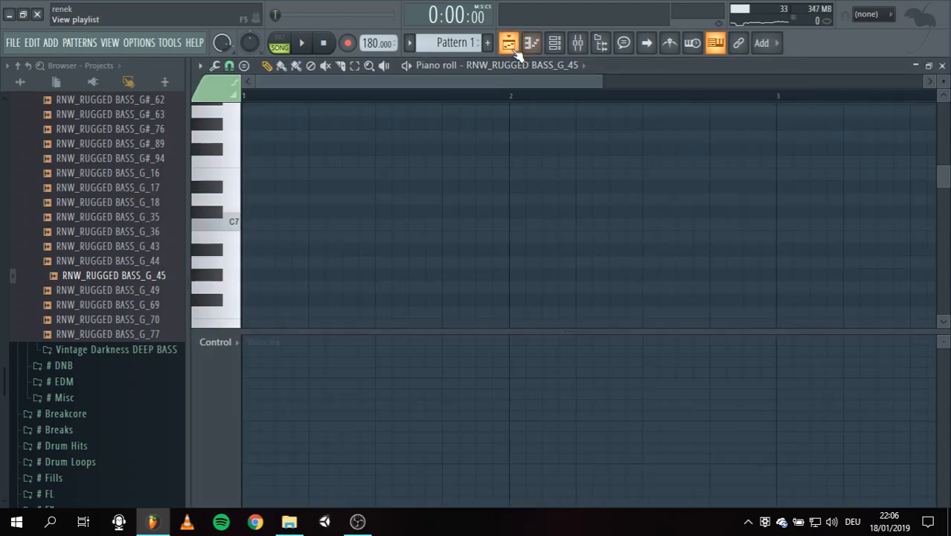
click(533, 44)
click(533, 44)
click(537, 44)
click(541, 43)
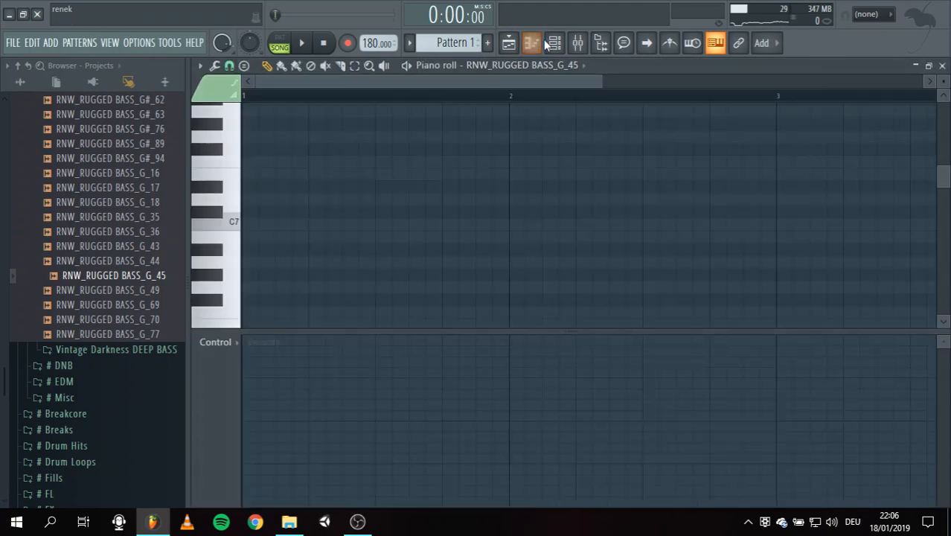
Step: Open the Patcher surface from mixer track Insert 1 and move its window clear of the browser
click(554, 44)
click(577, 43)
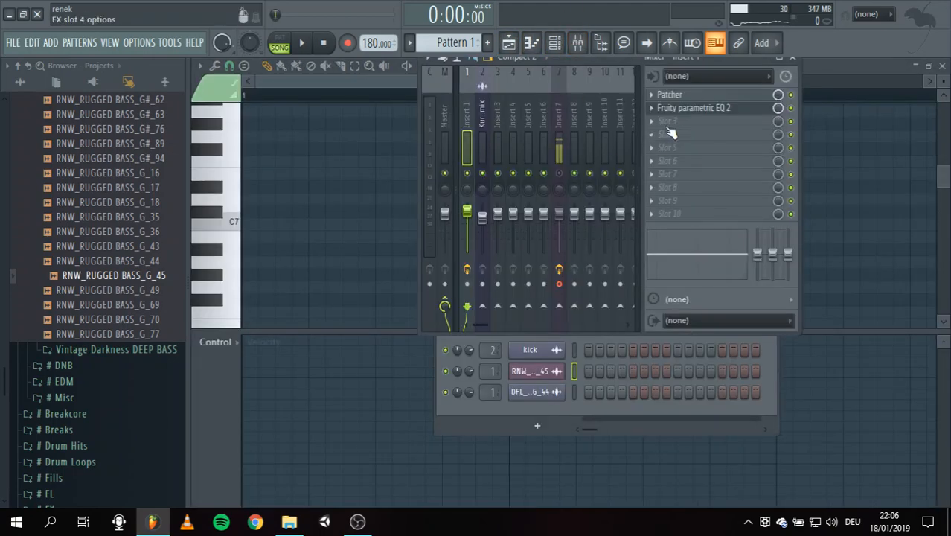
click(684, 99)
click(683, 99)
click(682, 99)
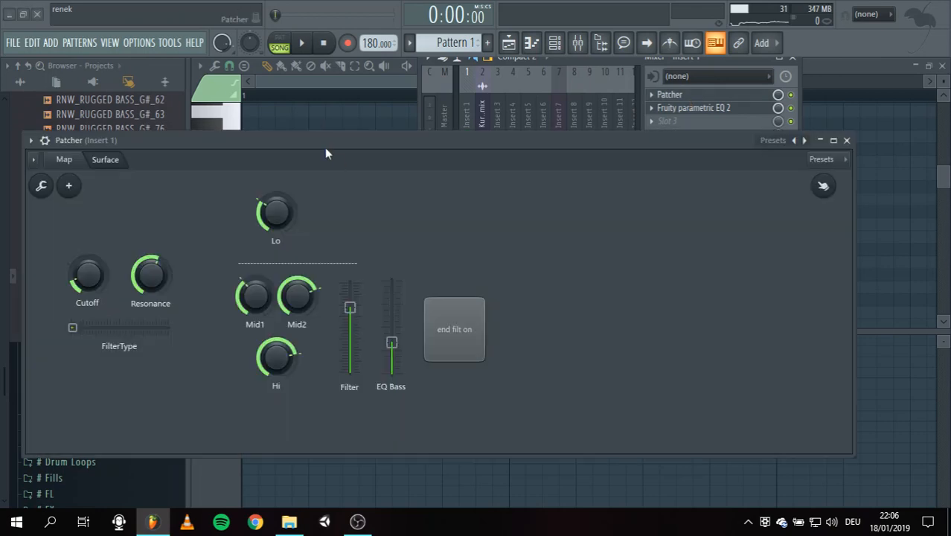
drag(326, 153, 497, 149)
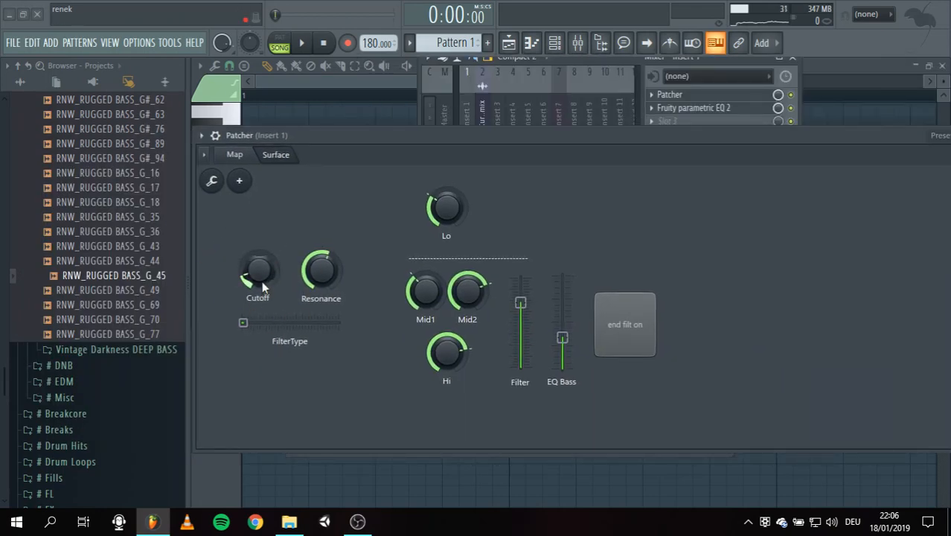
Step: Play the loop while adjusting the Patcher's Resonance knob and FilterType slider
key(space)
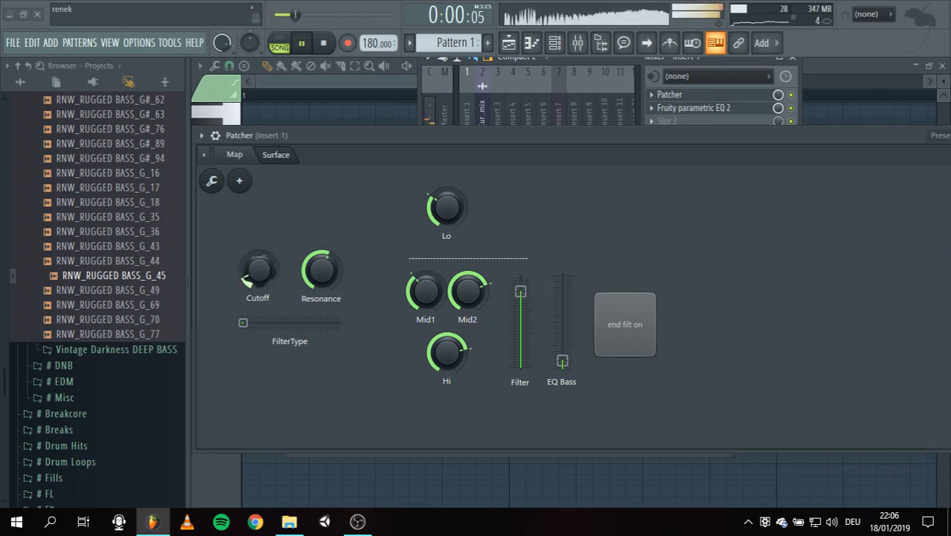
drag(317, 274, 318, 317)
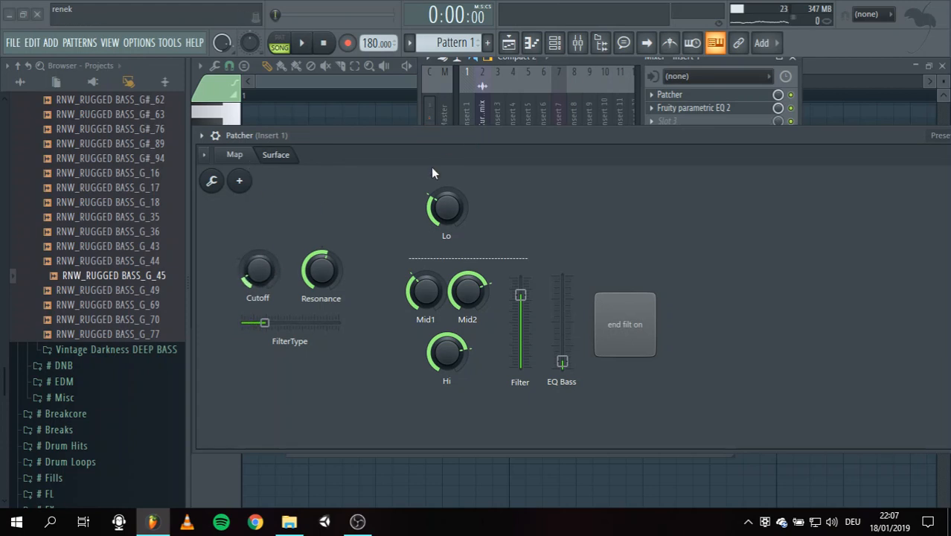
Step: Move the Patcher window to expose the end filt on button, and toggle it while the loop plays
drag(415, 137, 277, 162)
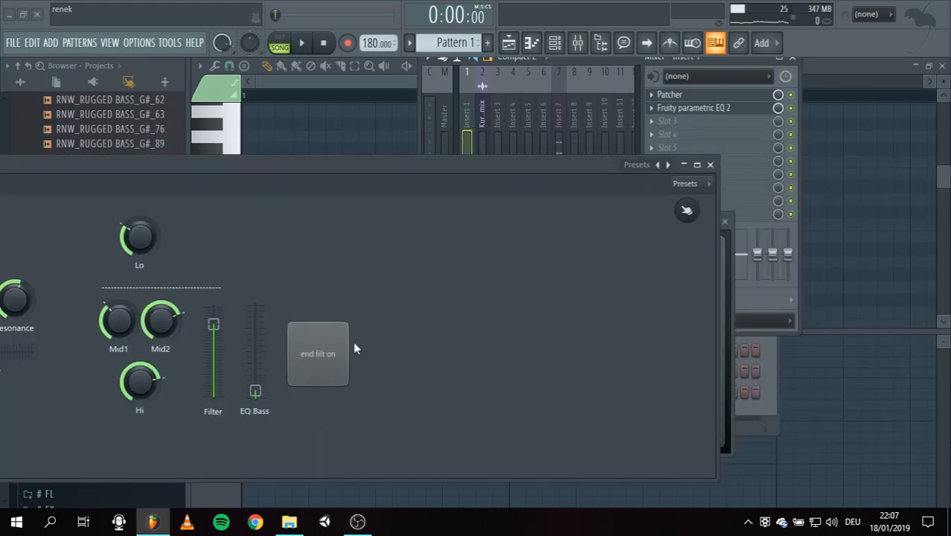
key(space)
click(336, 353)
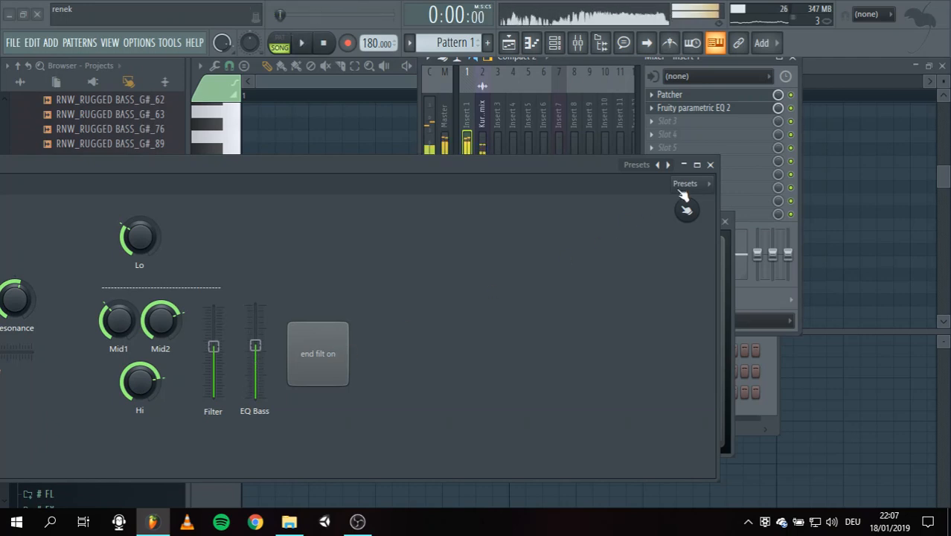
Step: Close the Patcher and examine Fruity parametric EQ 2 on Insert 1 while the loop plays
click(712, 164)
click(696, 112)
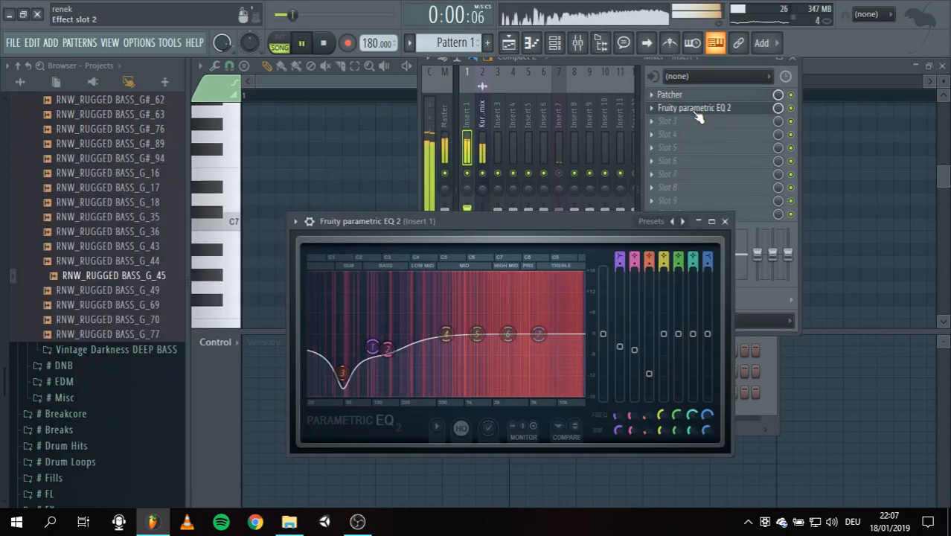
key(space)
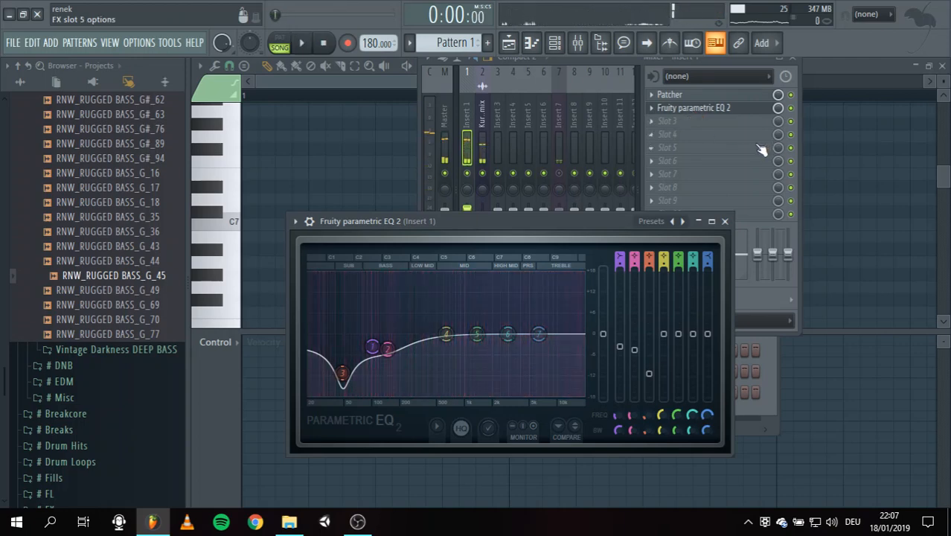
Step: Return to the playlist, replace the Track 2 bass sample with RNW_RUGGED BASS_G_69, and play the loop
click(841, 177)
click(943, 65)
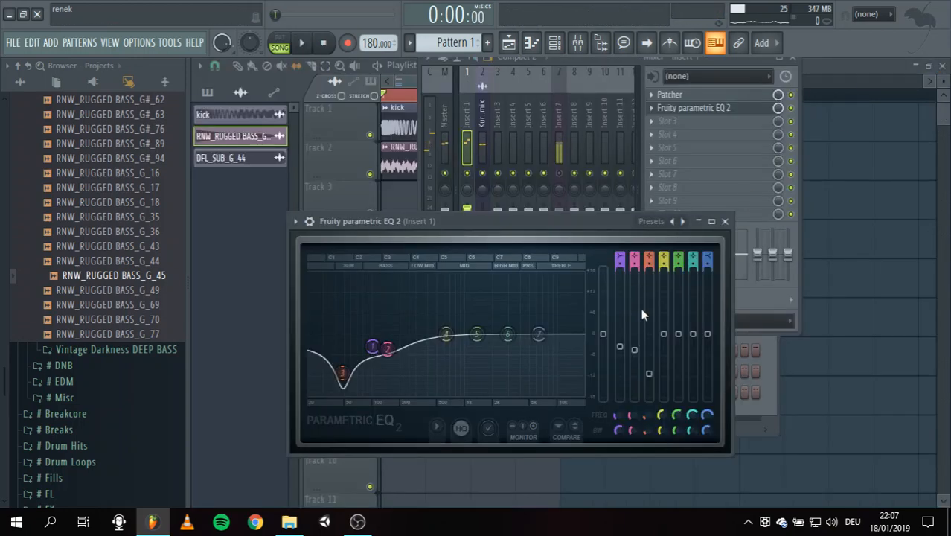
click(922, 244)
scroll(101, 291, down, 2)
scroll(102, 287, up, 2)
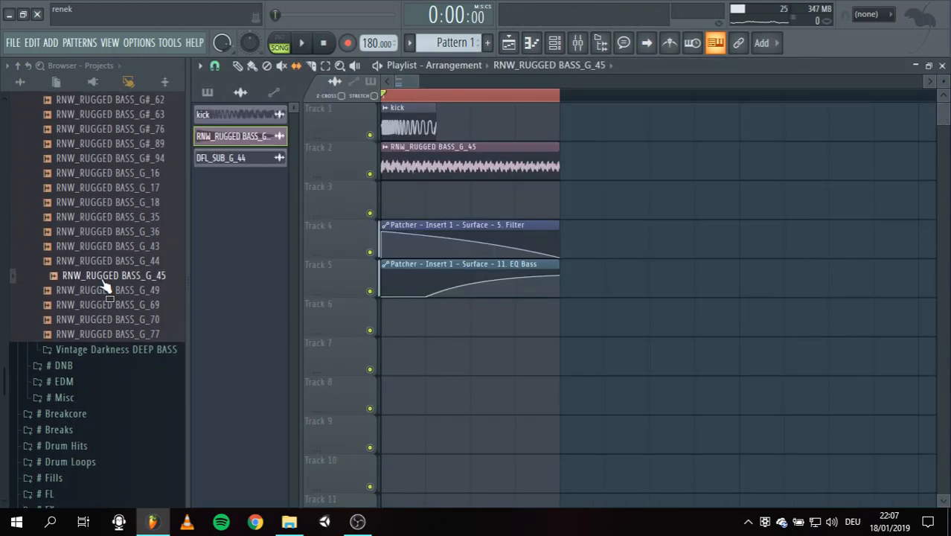
drag(110, 305, 468, 171)
key(space)
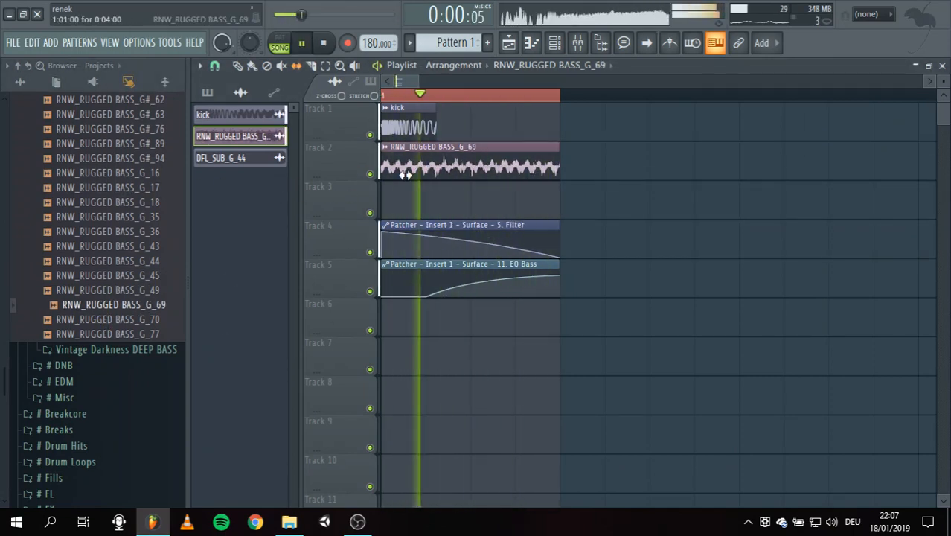
Step: Replace the Track 2 bass sample with RNW_RUGGED BASS_G_70 and with RNW_RUGGED BASS_G_77, playing the loop with each sample
drag(81, 319, 427, 172)
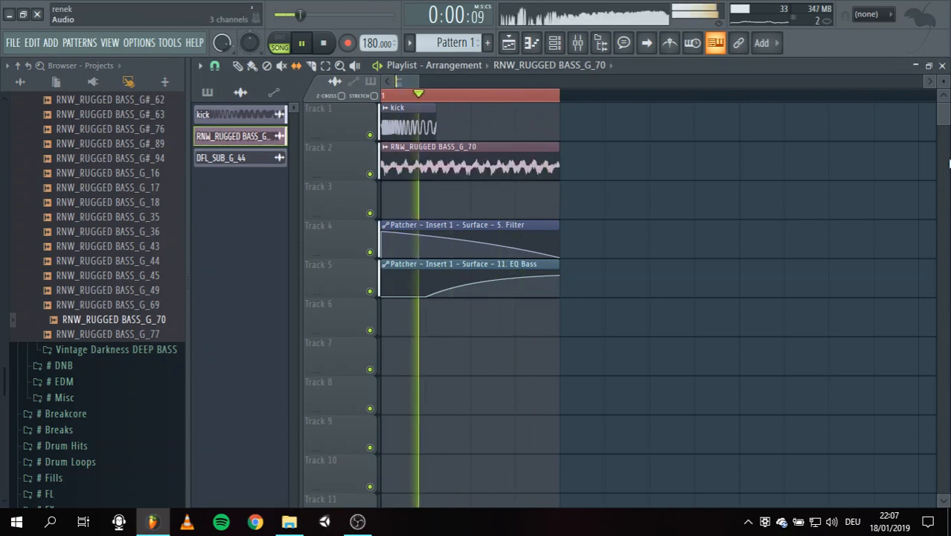
key(space)
drag(160, 334, 456, 174)
key(space)
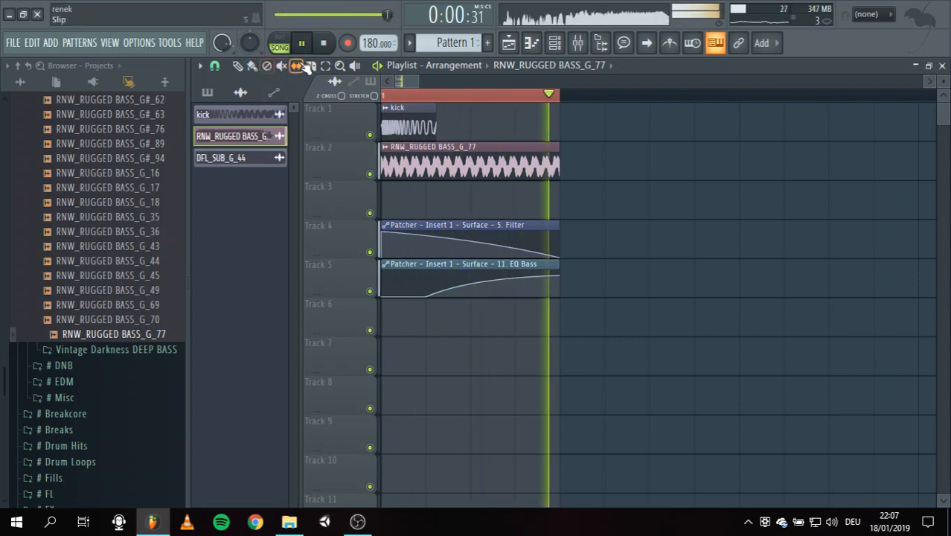
key(space)
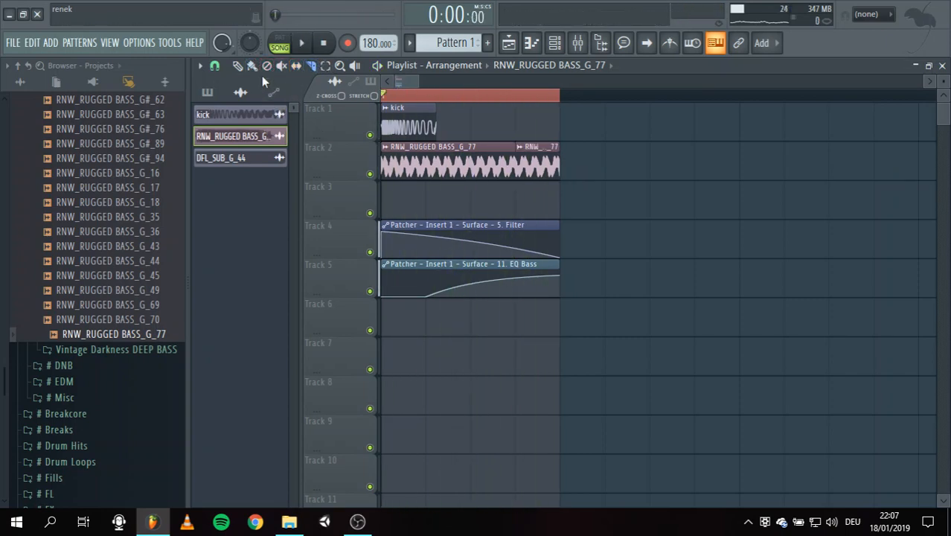
Step: Delete the end slice of the RNW_RUGGED BASS_G_77 clip, audition the shortened clip, and extend it back to the full bar
click(215, 66)
click(227, 101)
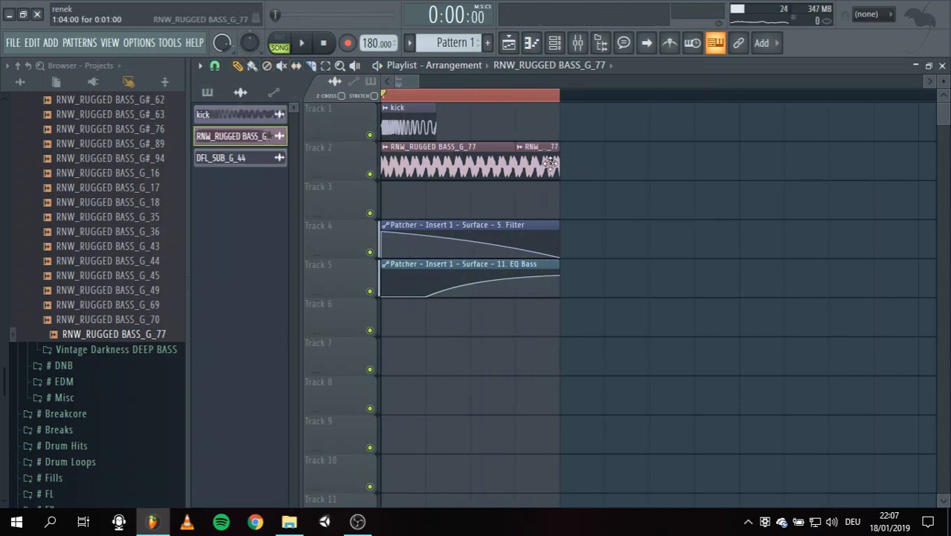
right_click(551, 164)
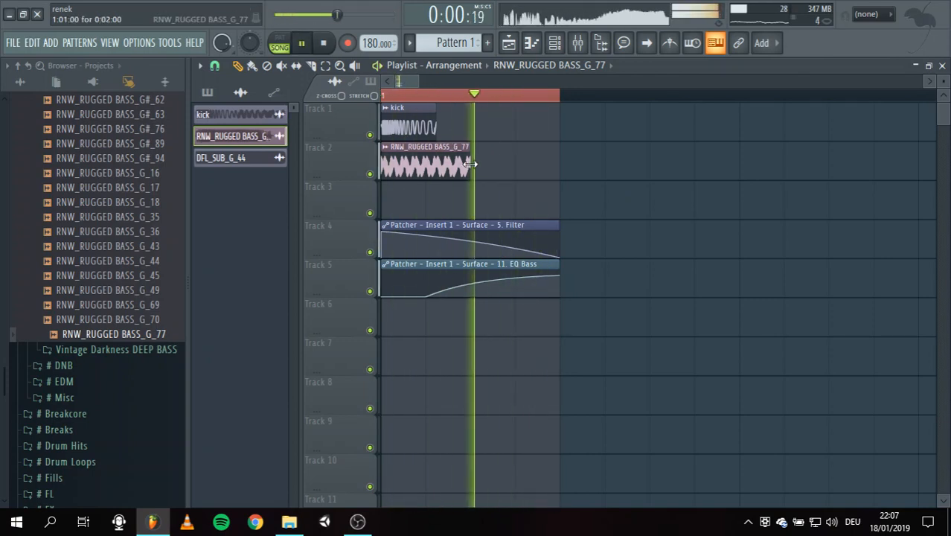
drag(514, 148, 559, 172)
key(space)
Step: Preview the F-note rugged bass samples, replace the Track 2 sample with RNW_RUGGED BASS_F_99, and play the loop
scroll(137, 226, up, 9)
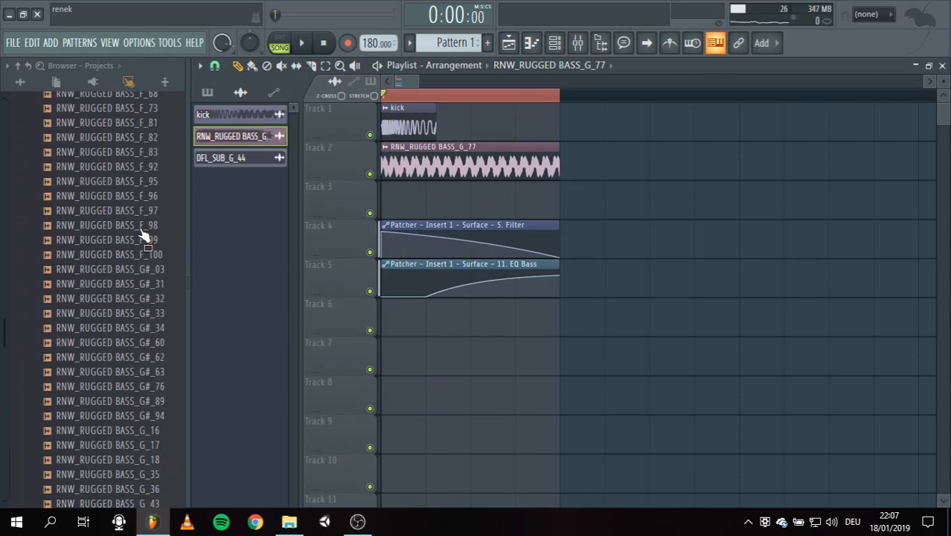
scroll(130, 328, down, 2)
scroll(121, 372, up, 1)
click(119, 376)
click(114, 334)
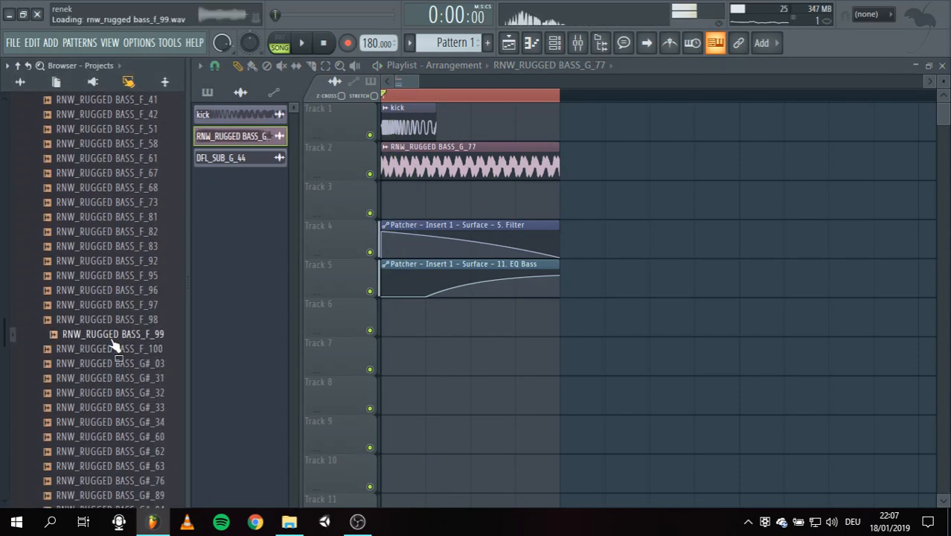
click(122, 247)
drag(102, 337, 492, 153)
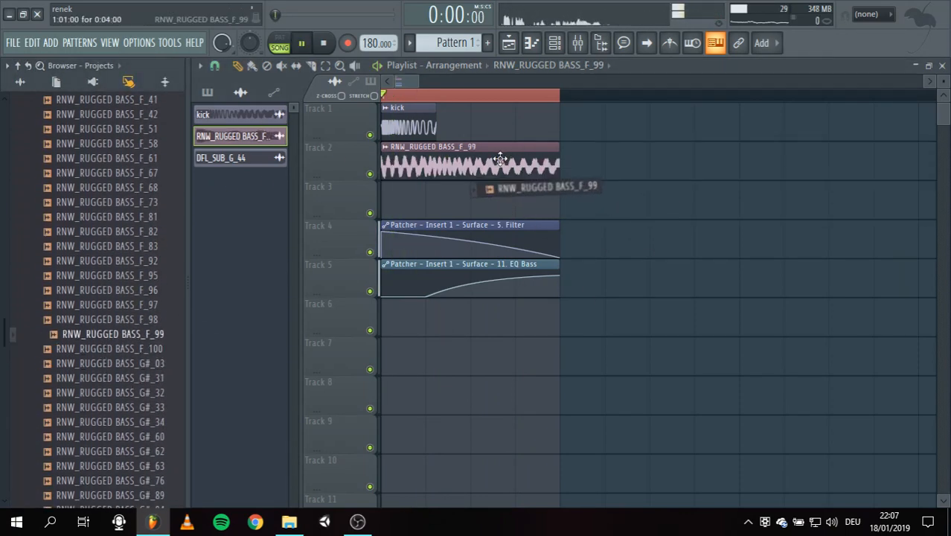
key(space)
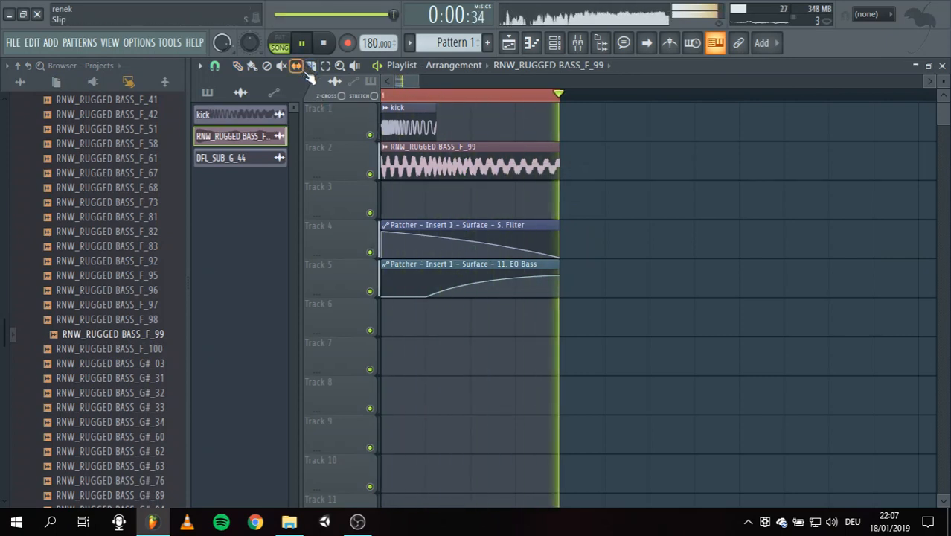
Step: Slip the audio inside the RNW_RUGGED BASS_F_99 clip on Track 2 to try different sections of the sample while the loop plays
drag(484, 165, 639, 174)
drag(491, 165, 611, 174)
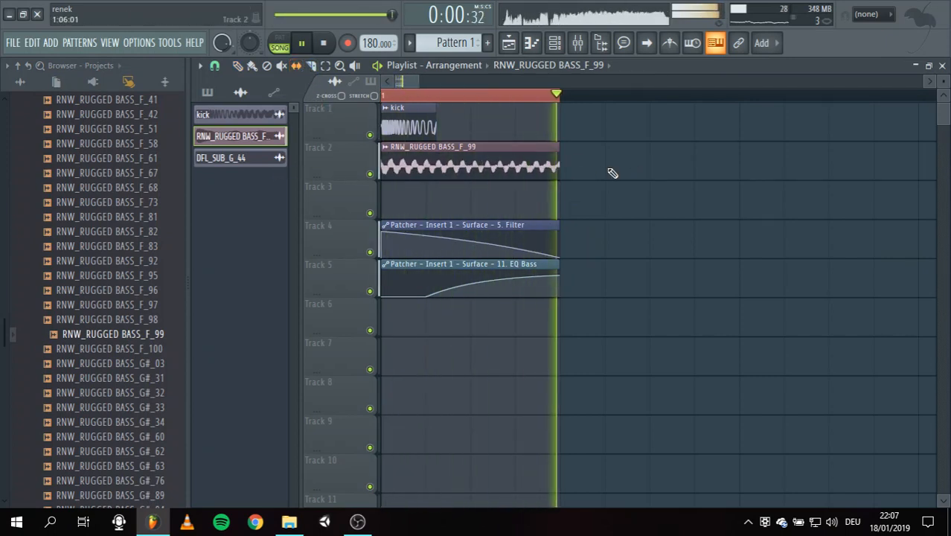
drag(503, 164, 439, 172)
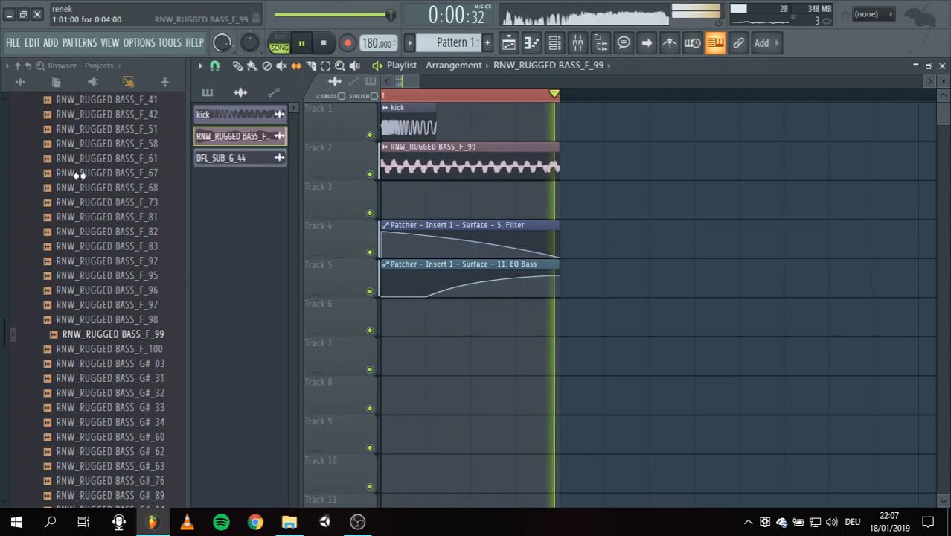
drag(565, 185, 560, 165)
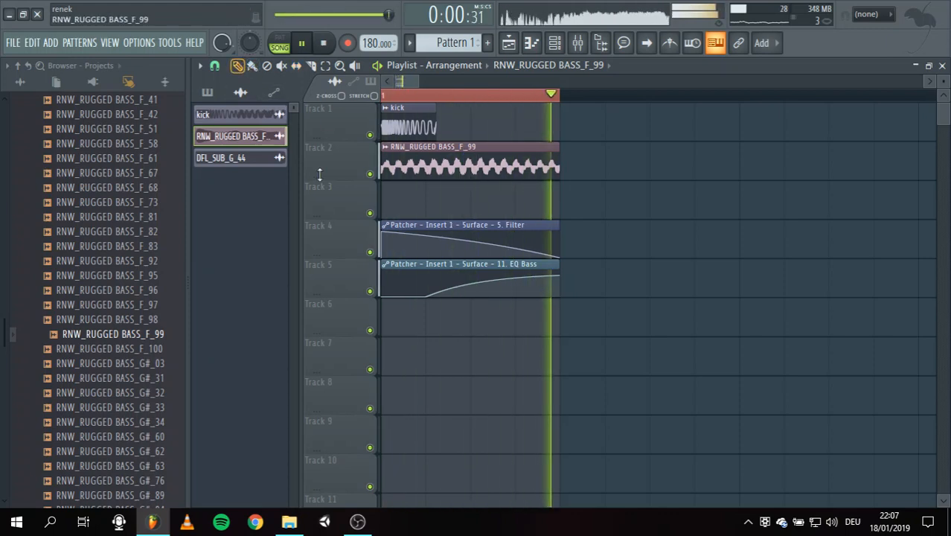
Step: Adjust the tension of the falling curve in the Track 4 Filter automation clip during playback, and stop the loop
drag(471, 234, 470, 253)
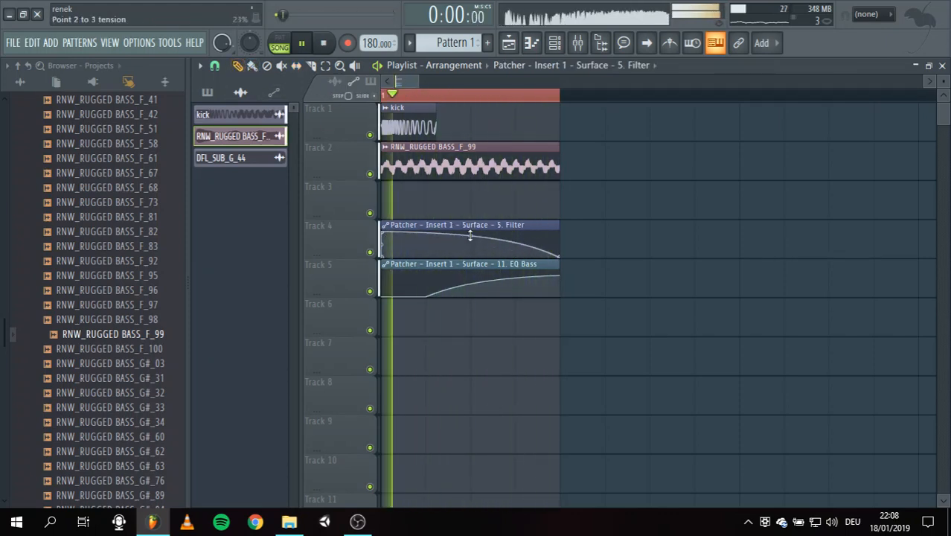
drag(469, 239, 471, 246)
key(space)
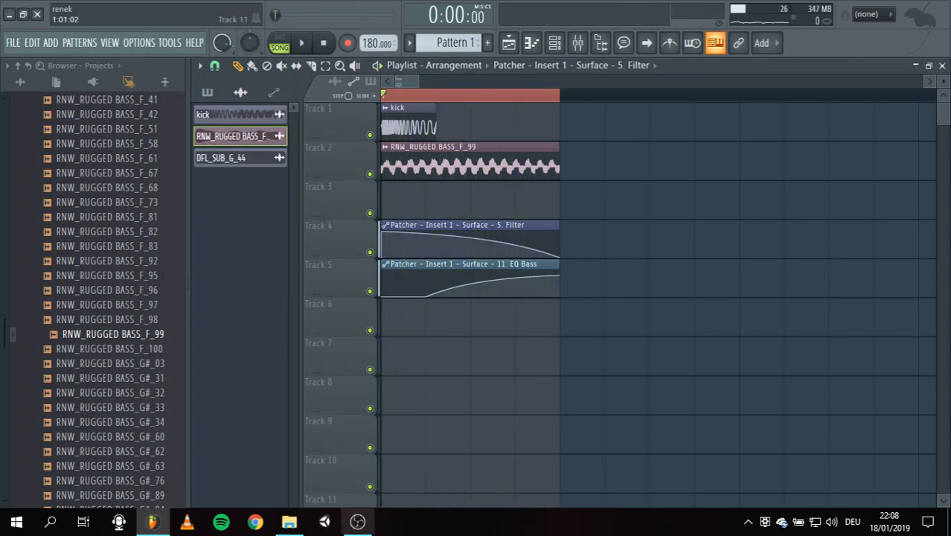